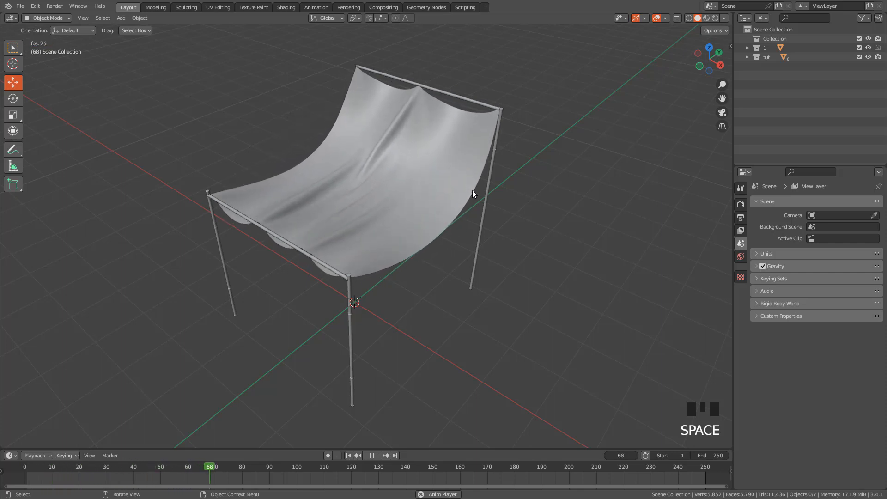
Play back the hanging cloth animation and inspect how the fabric drapes between the pole frames
key(space)
key(space)
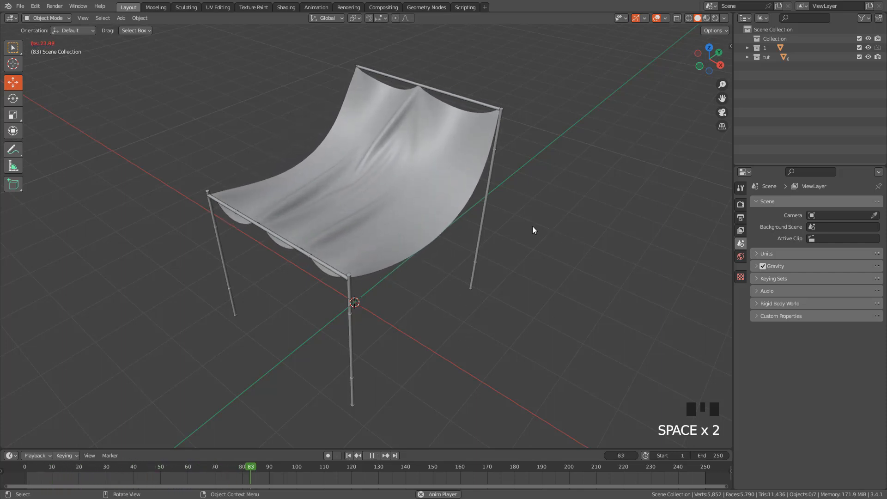
key(space)
mouse_move(523, 215)
middle_down()
mouse_move(537, 210)
mouse_move(515, 206)
middle_up()
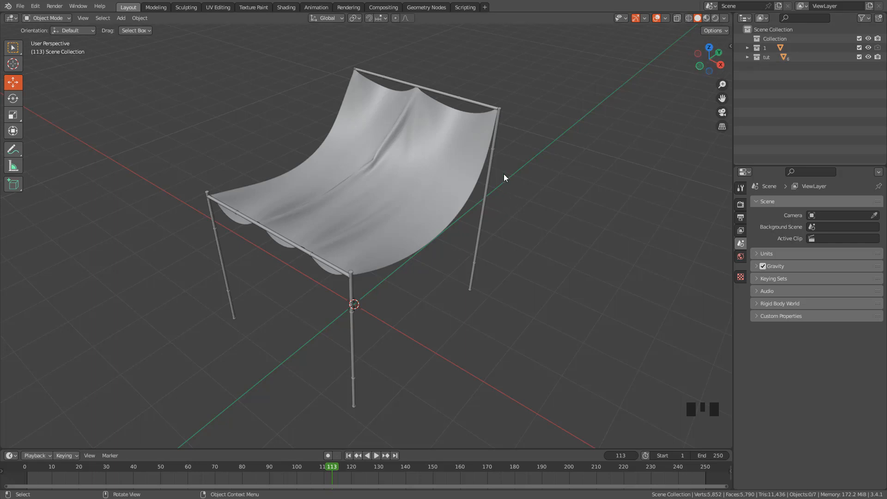
middle_drag(529, 179, 513, 183)
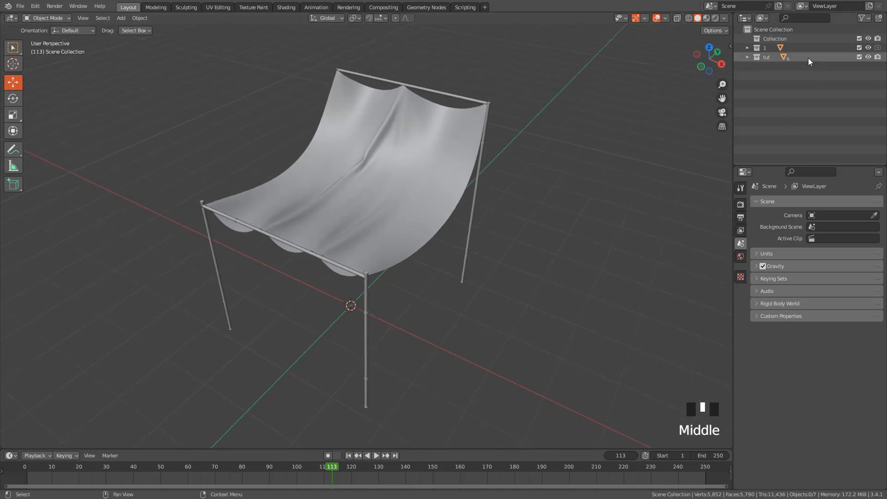
Exclude collection "1" with the existing cloth from the view layer and add a mesh plane
click(860, 48)
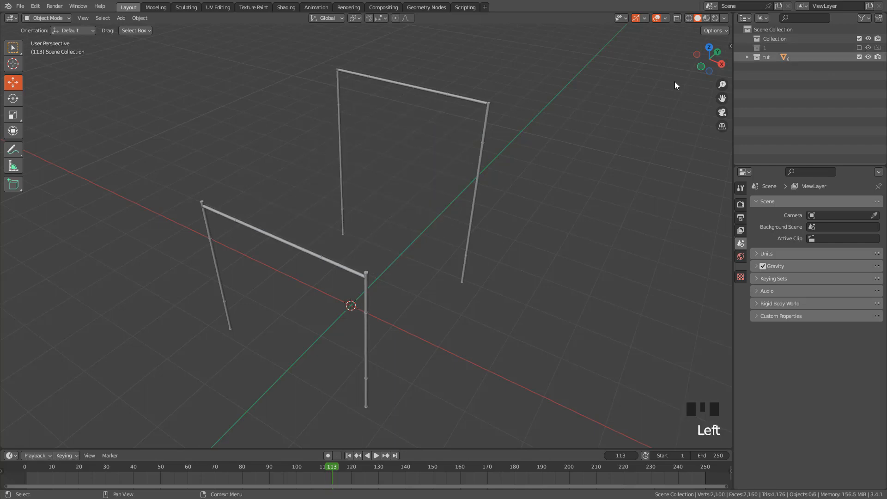
scroll(432, 162, down, 2)
key(shift+a)
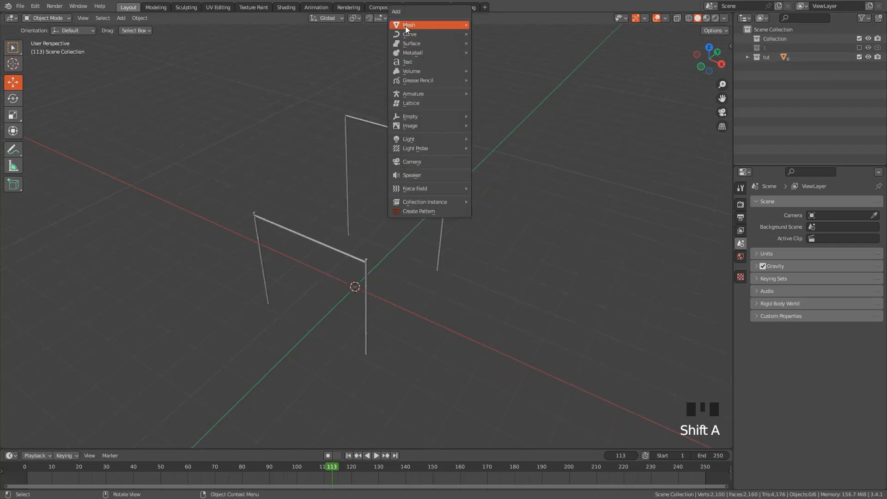
mouse_move(406, 26)
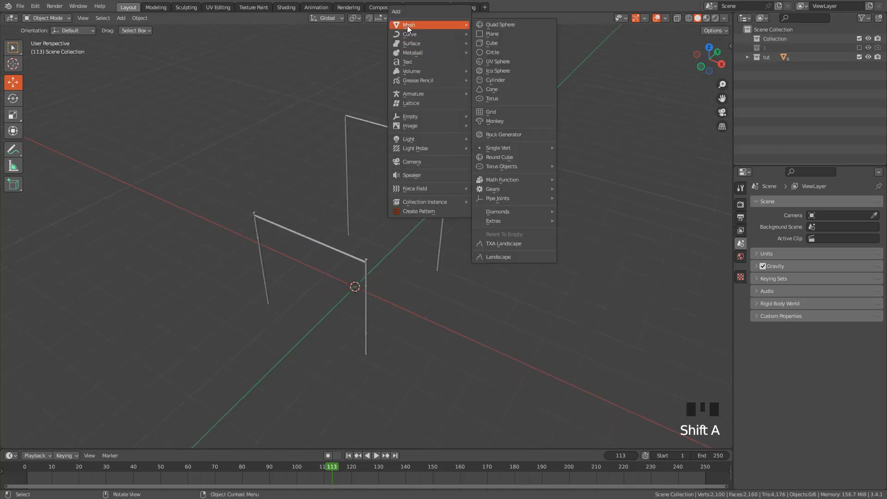
click(500, 35)
Enlarge the plane uniformly and raise it about 2.98 m along Z
middle_drag(410, 249, 395, 251)
key(s)
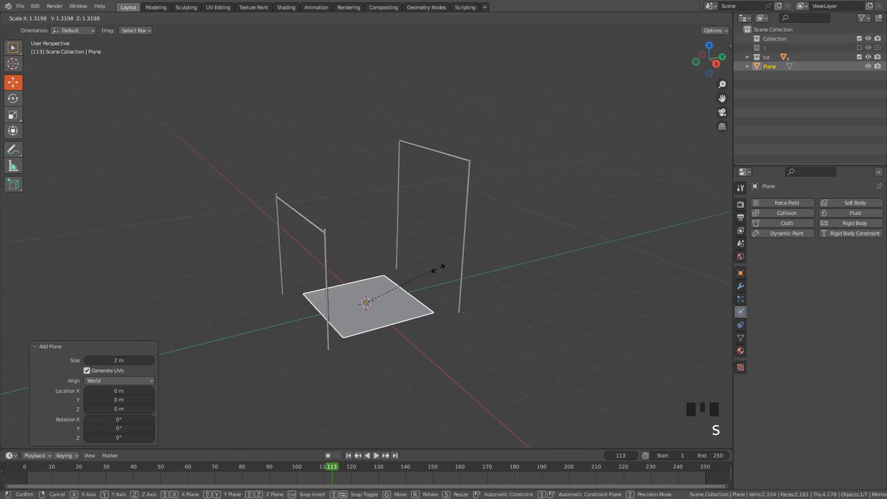
click(438, 268)
drag(381, 290, 451, 199)
middle_drag(450, 198, 479, 232)
Fit the plane's footprint to the two pole frames: scale it by 0.922, stretch it along Y and shift it about 0.07 m along Y
key(KP_7)
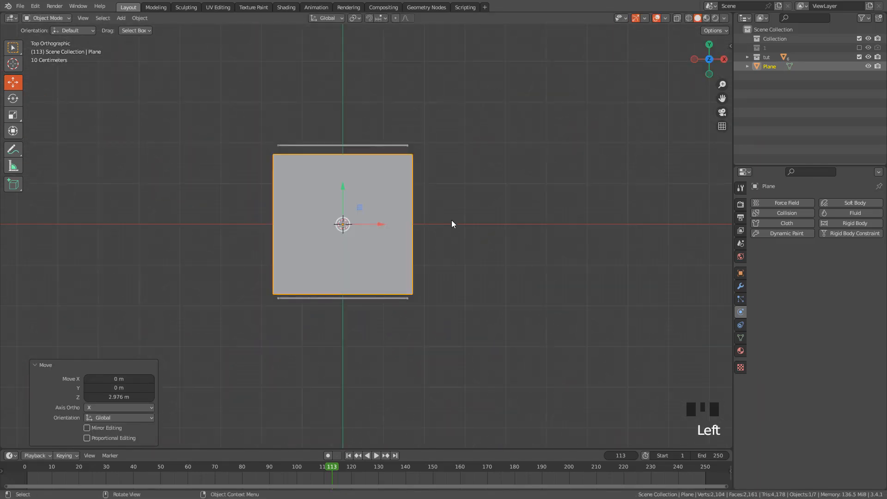
key(s)
click(444, 219)
key(s)
key(y)
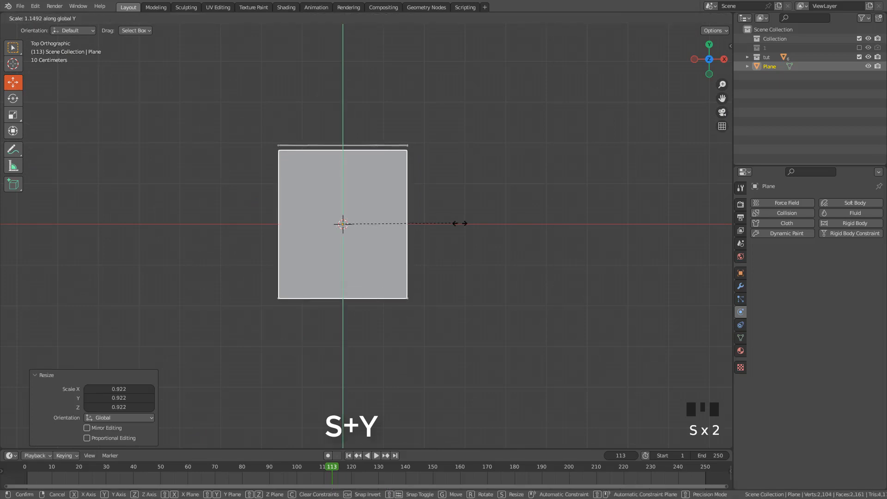
click(467, 223)
drag(343, 194, 342, 189)
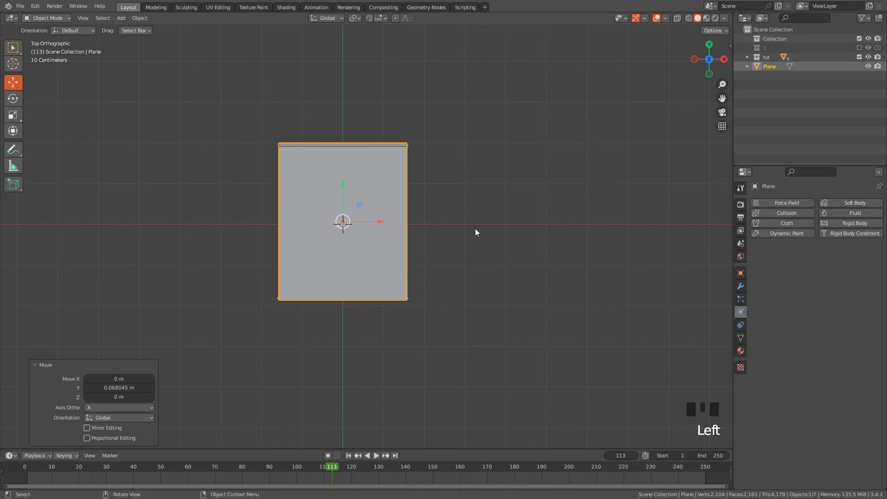
Rotate the plane about -13.9° in the side view so it slopes up toward the taller frame
click(723, 59)
middle_drag(448, 236, 450, 232)
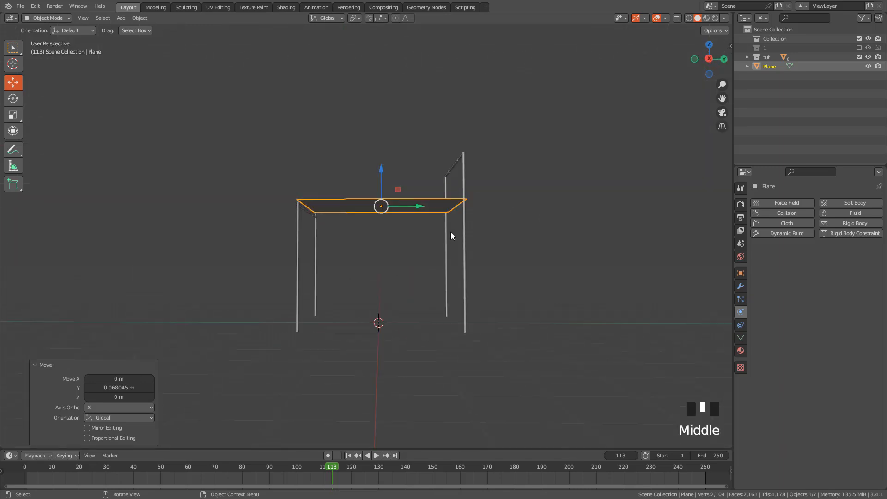
click(711, 60)
scroll(496, 194, up, 2)
key(r)
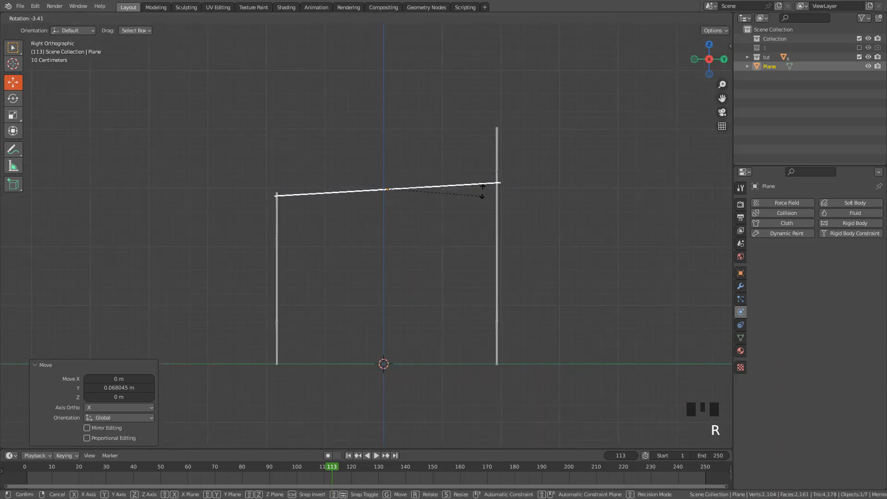
click(487, 179)
key(g)
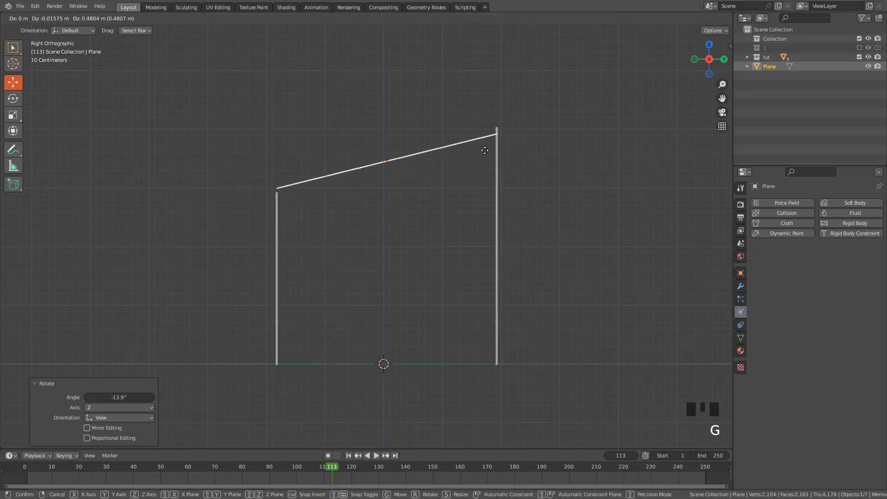
right_click(486, 151)
Raise the plane along Z and fine-tune its tilt and position so its ends meet the tops of both pole frames
drag(387, 164, 387, 142)
key(r)
click(472, 141)
key(g)
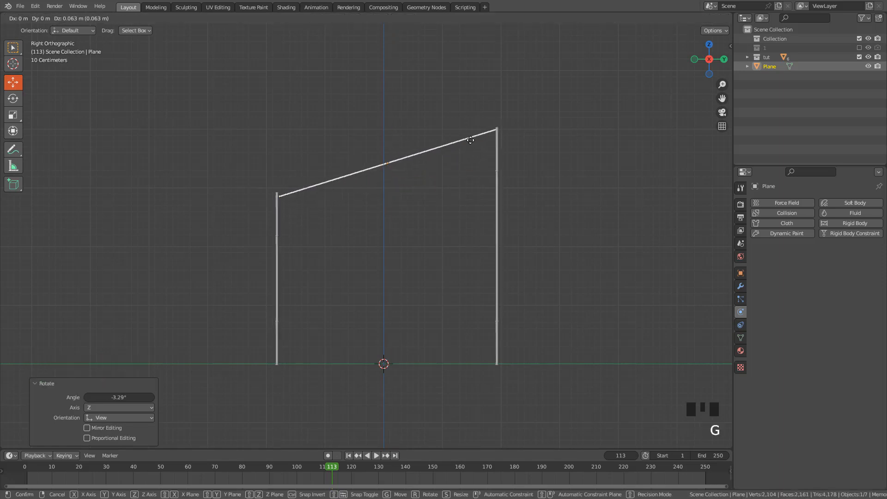
click(472, 135)
key(r)
click(511, 142)
Scale the plane by 0.984 along X to fit between the poles and apply its scale
middle_drag(511, 142, 444, 191)
key(s)
key(x)
click(505, 245)
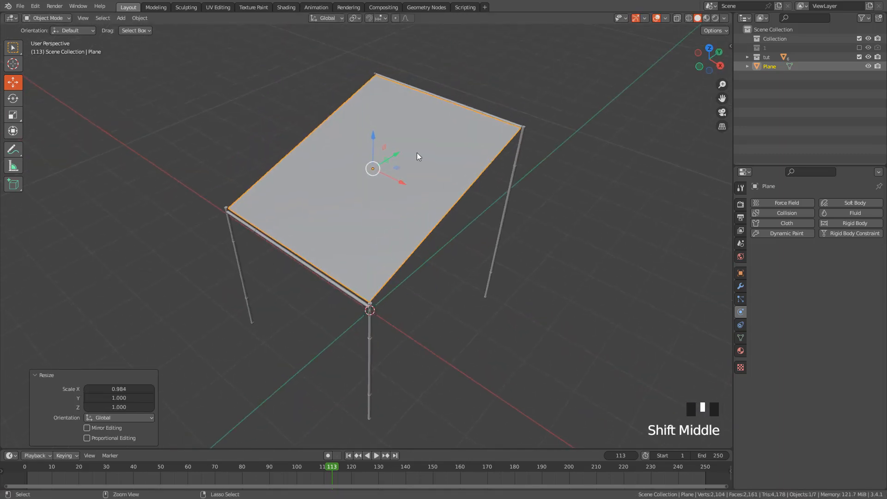
key(ctrl+a)
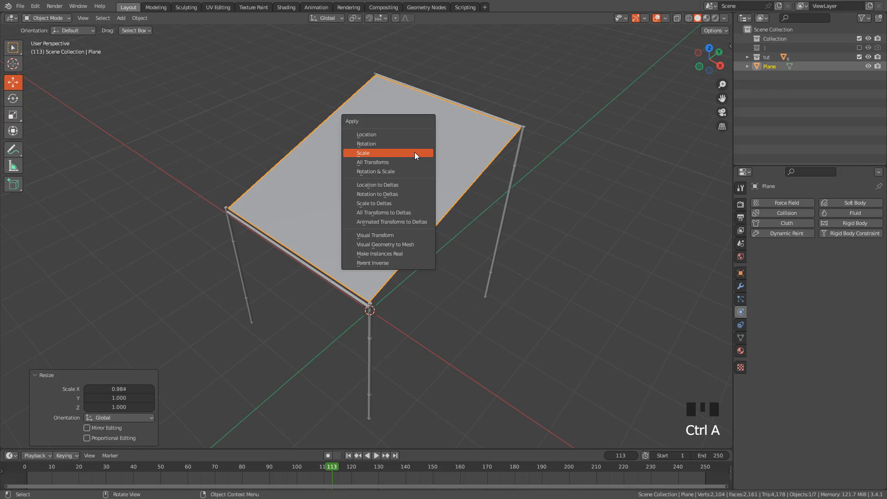
click(376, 155)
Enter Edit Mode on the plane and add five evenly spaced loop cuts across its width, without sliding them
middle_drag(387, 174, 402, 205)
click(39, 17)
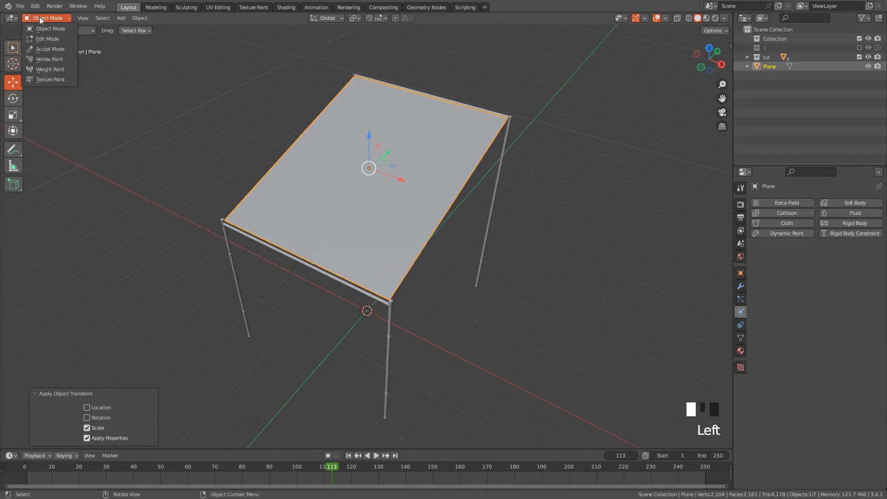
click(47, 39)
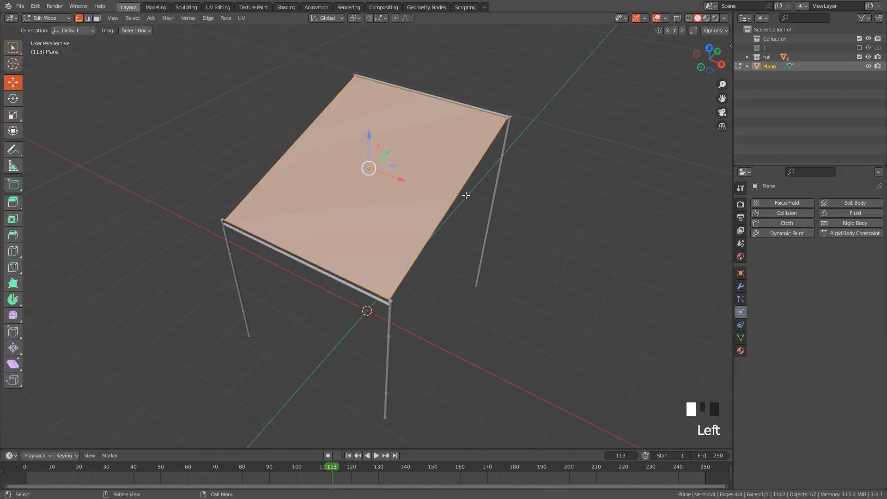
key(ctrl+r)
scroll(449, 207, up, 3)
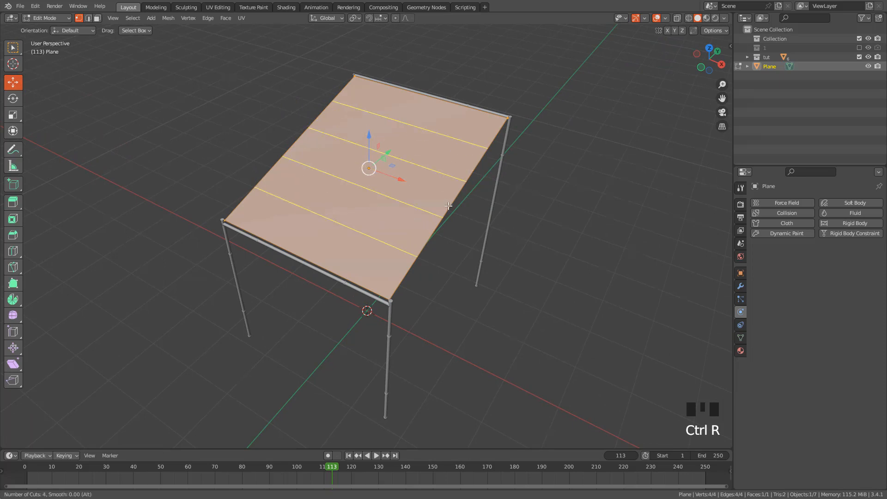
scroll(449, 206, up, 1)
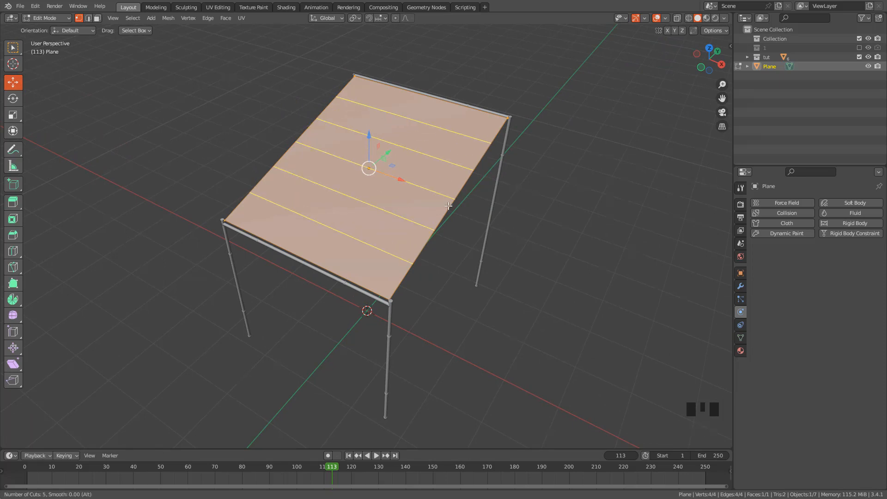
click(448, 206)
right_click(386, 209)
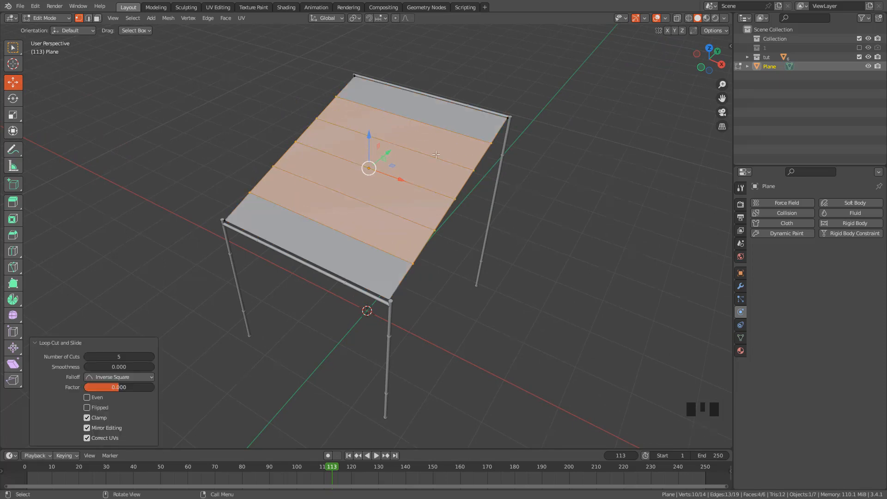
Add four evenly spaced loop cuts running along the plane's slope, without sliding them
middle_drag(403, 191, 394, 221)
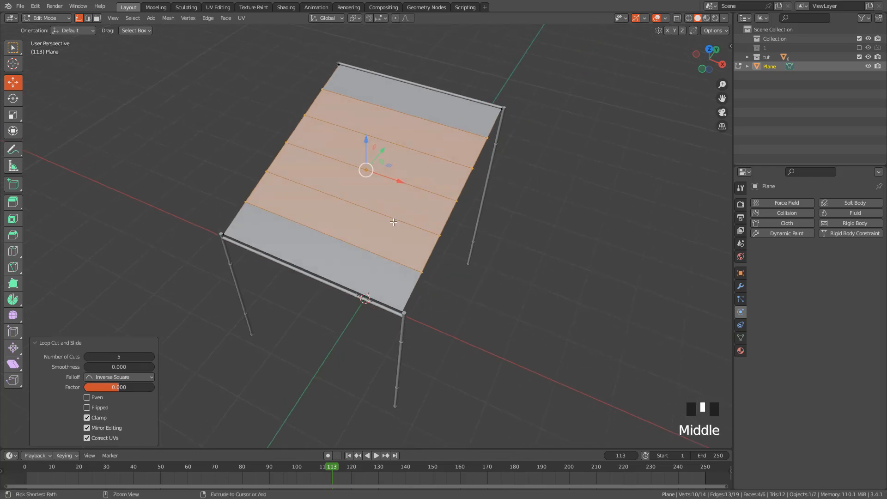
key(ctrl+r)
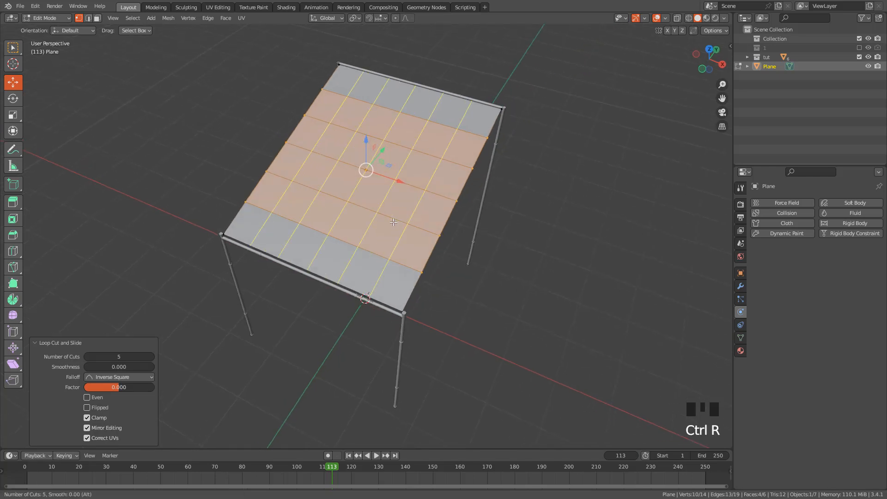
scroll(393, 222, down, 1)
click(393, 221)
right_click(393, 222)
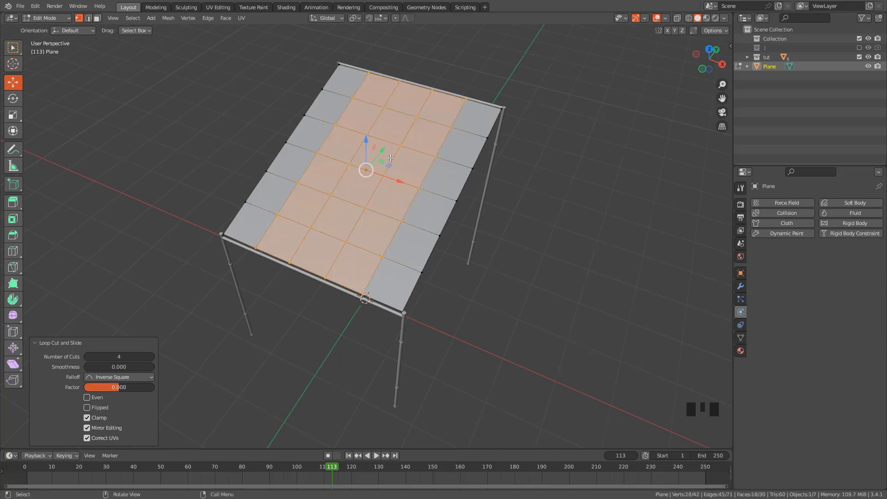
Select the whole mesh, subdivide it and increase the number of cuts to form a dense grid
key(a)
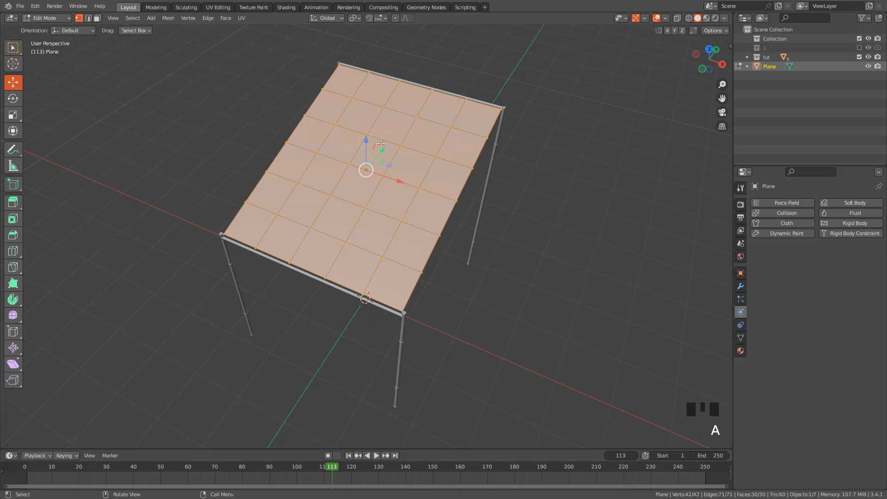
right_click(310, 172)
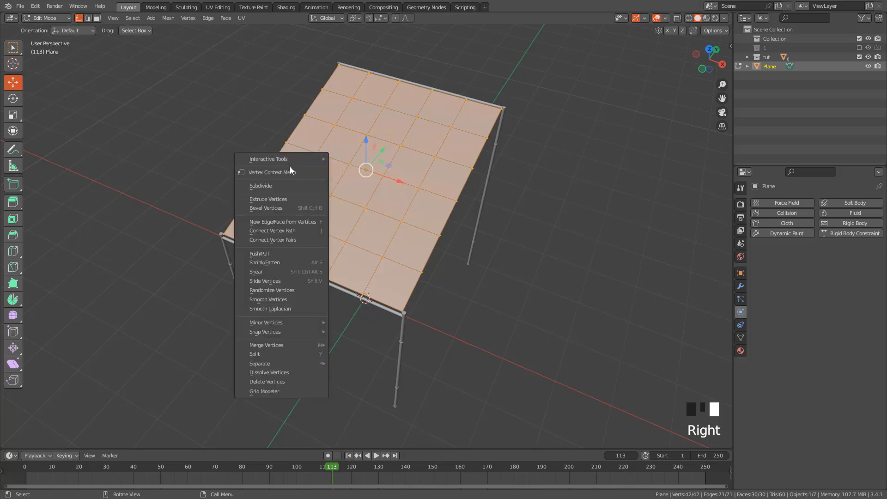
click(263, 185)
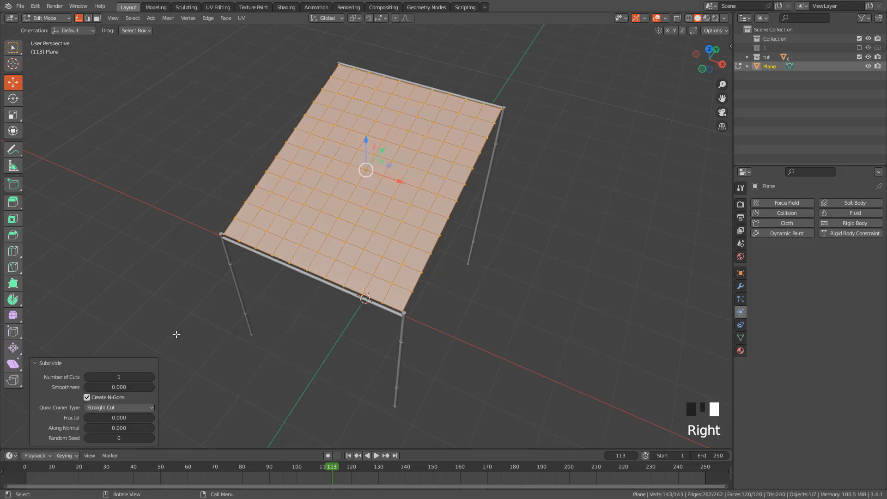
click(54, 366)
click(48, 441)
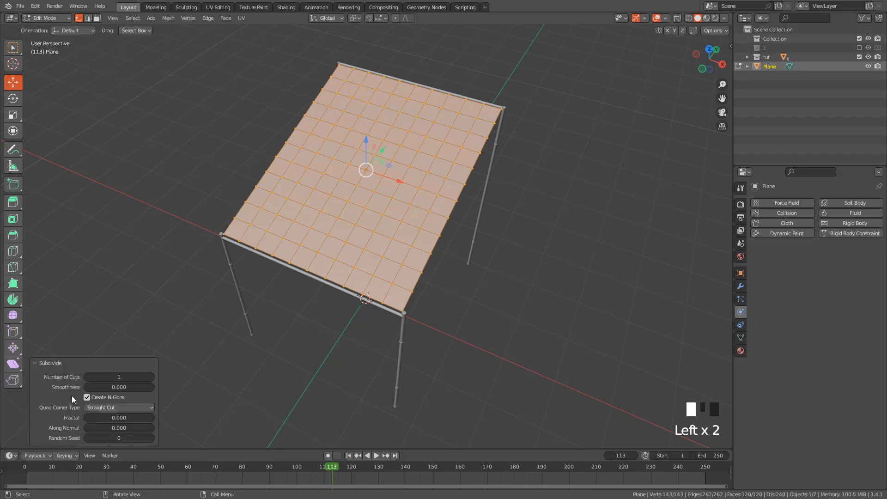
click(107, 377)
drag(106, 377, 138, 377)
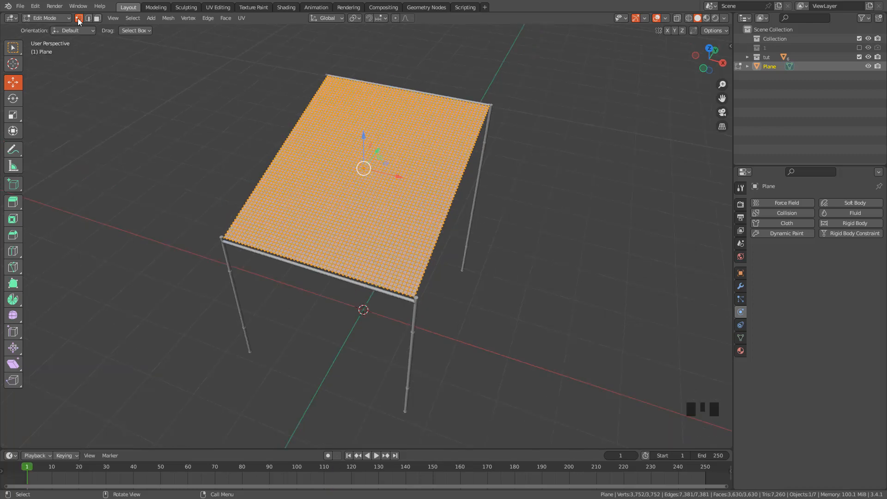
Select four vertices spaced along the plane's lower front edge, including both corners
click(223, 238)
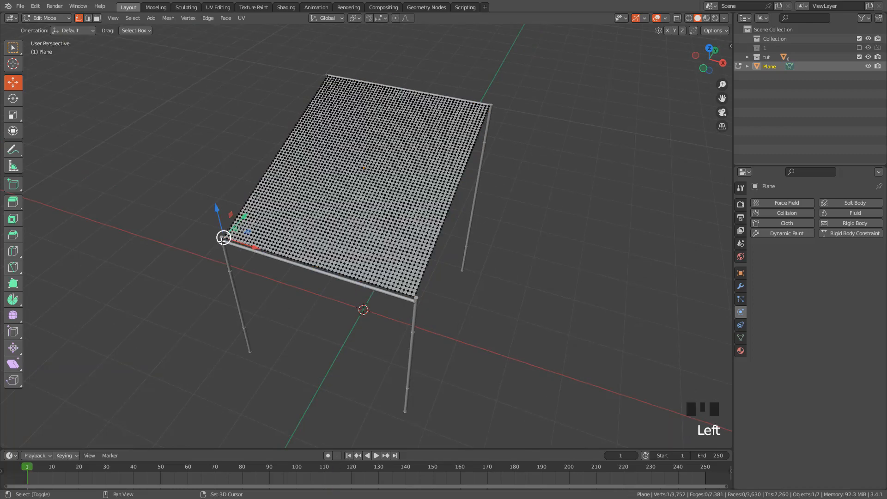
shift+click(278, 255)
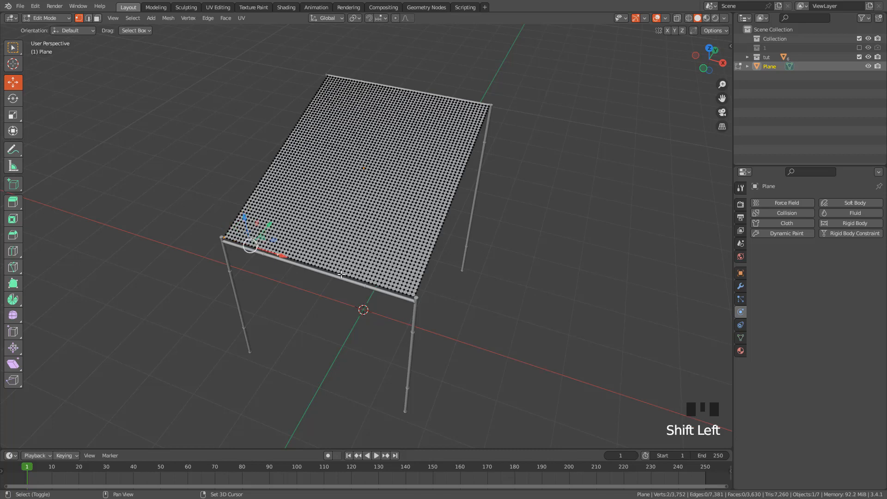
shift+click(410, 294)
shift+click(354, 277)
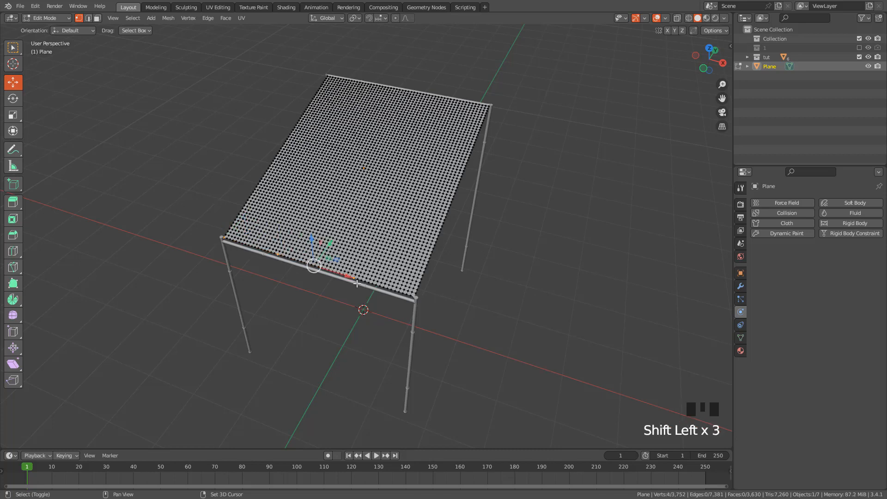
Adjust which two intermediate vertices are selected along the plane's lower front edge so the four attachment points are evenly spaced
scroll(352, 276, up, 2)
shift+click(345, 301)
shift+click(344, 301)
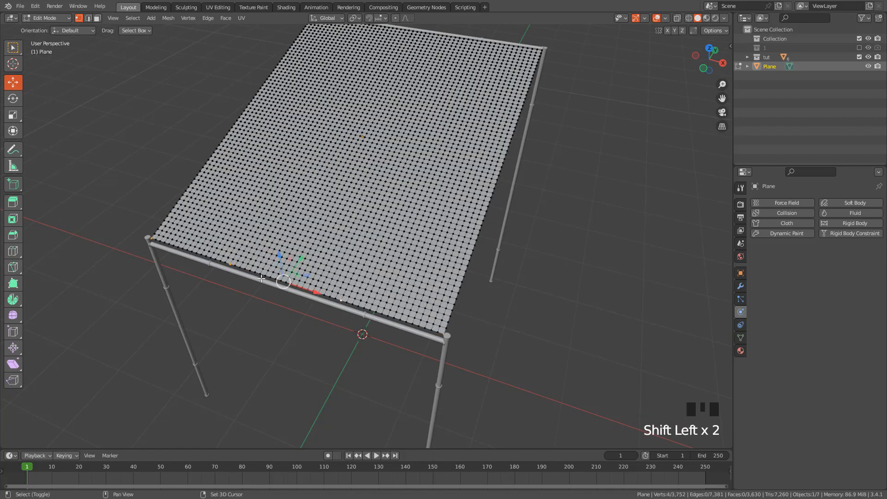
shift+click(227, 265)
shift+click(230, 266)
shift+click(232, 266)
shift+click(236, 268)
Add both corner vertices and the middle vertex of the plane's upper back edge to the selection
scroll(315, 271, down, 2)
shift+middle_drag(382, 244, 263, 313)
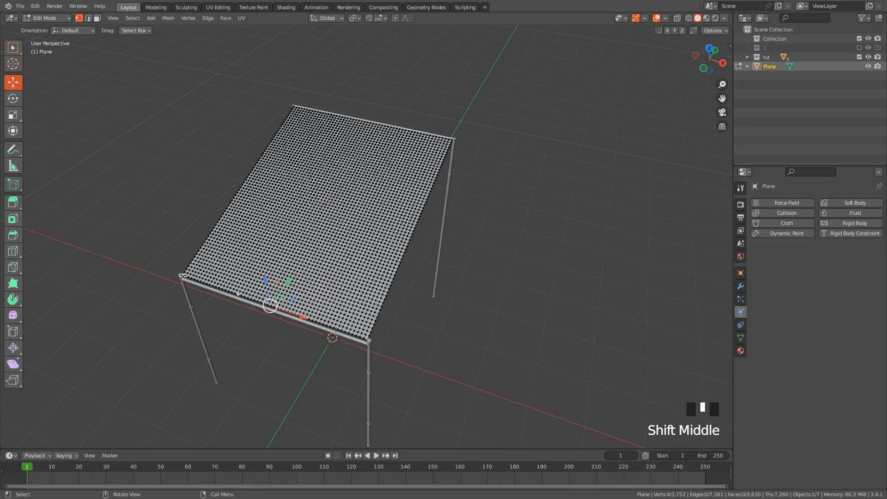
scroll(363, 336, up, 2)
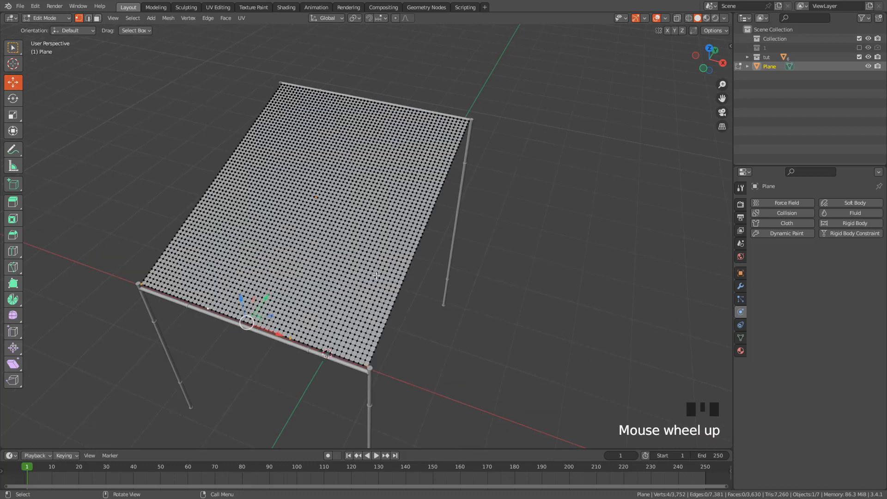
shift+click(276, 77)
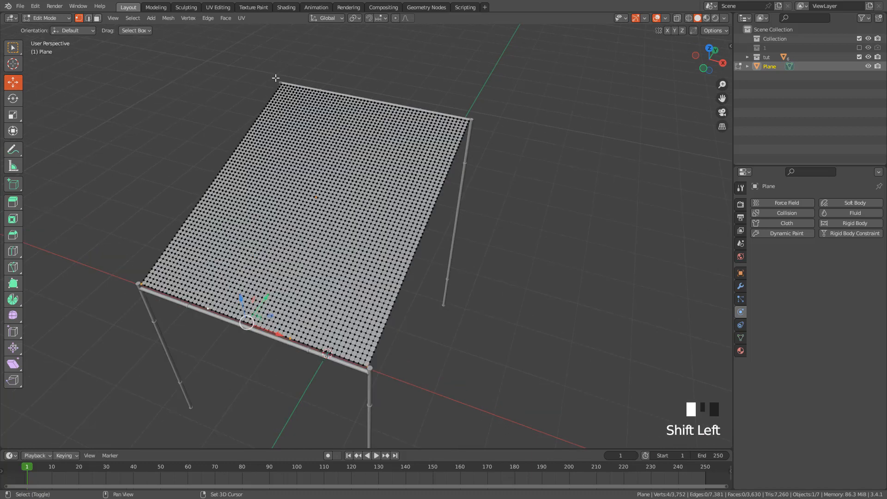
shift+click(362, 94)
shift+click(470, 119)
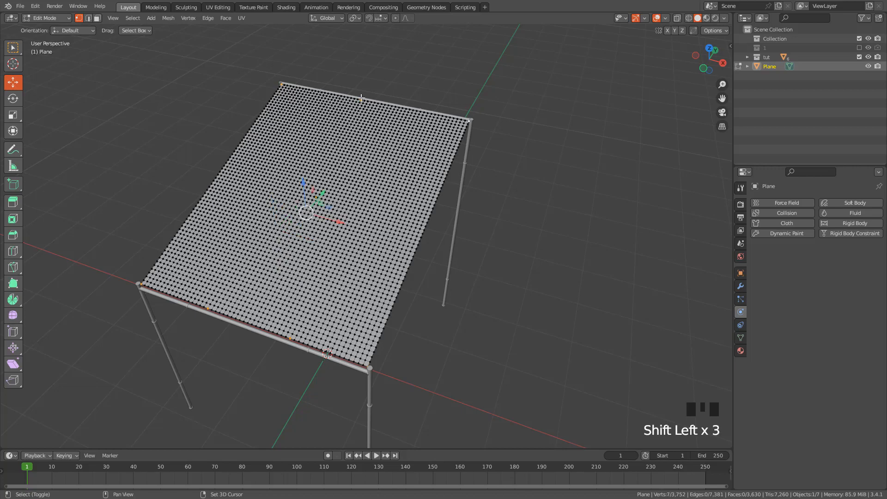
shift+click(361, 97)
shift+click(365, 99)
scroll(391, 95, up, 2)
shift+middle_drag(392, 95, 413, 210)
scroll(412, 210, up, 3)
shift+click(379, 108)
shift+click(386, 109)
scroll(437, 112, down, 4)
middle_drag(445, 142, 432, 70)
shift+click(342, 153)
shift+click(344, 152)
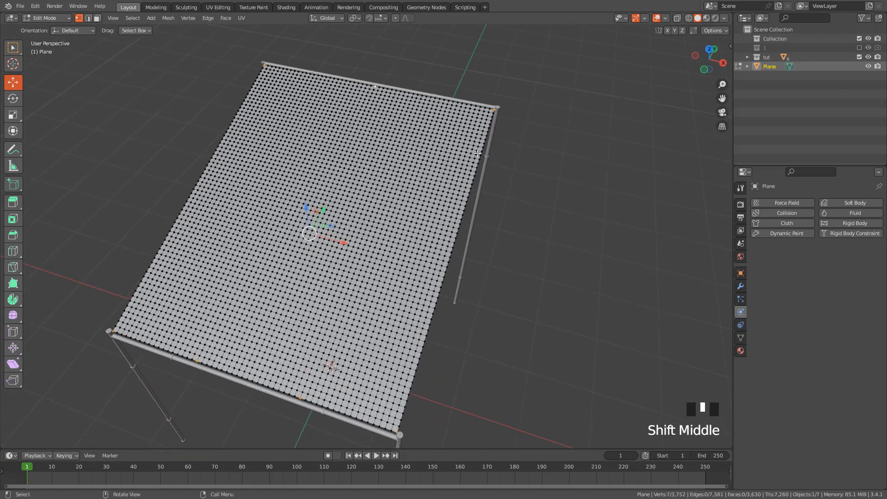
Create a vertex group from the selected attachment vertices and return to Object Mode
click(740, 338)
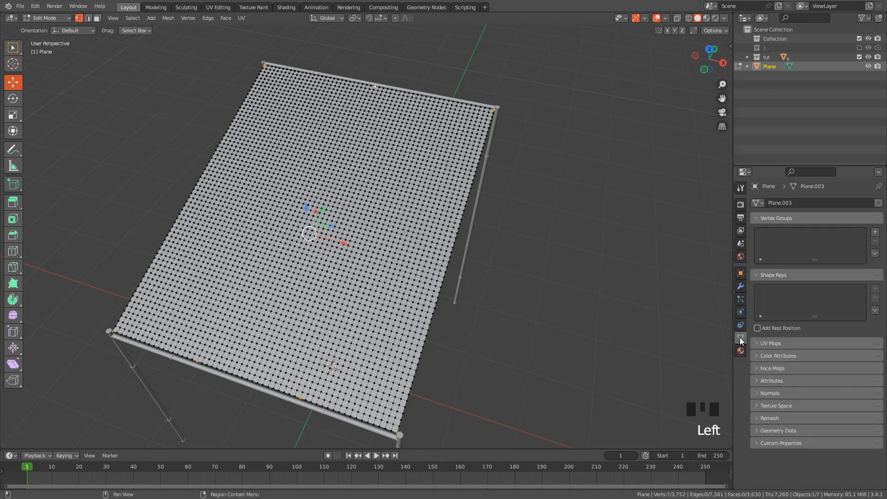
click(876, 233)
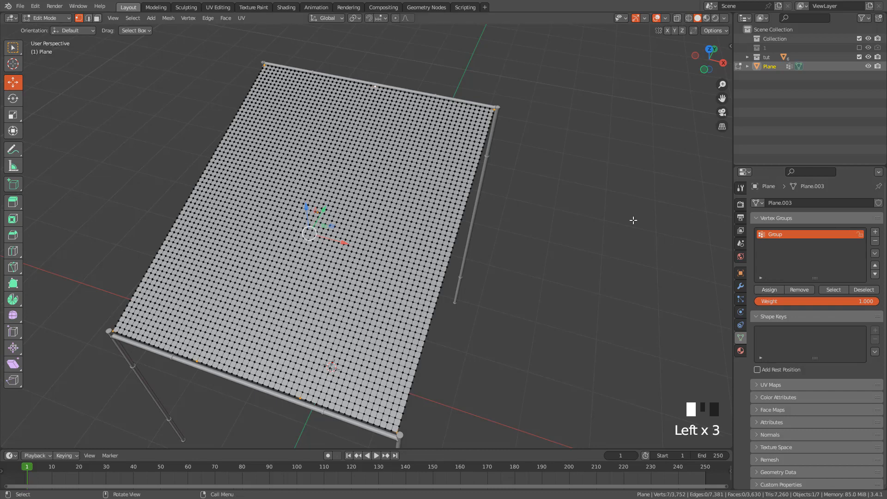
middle_drag(528, 183, 516, 166)
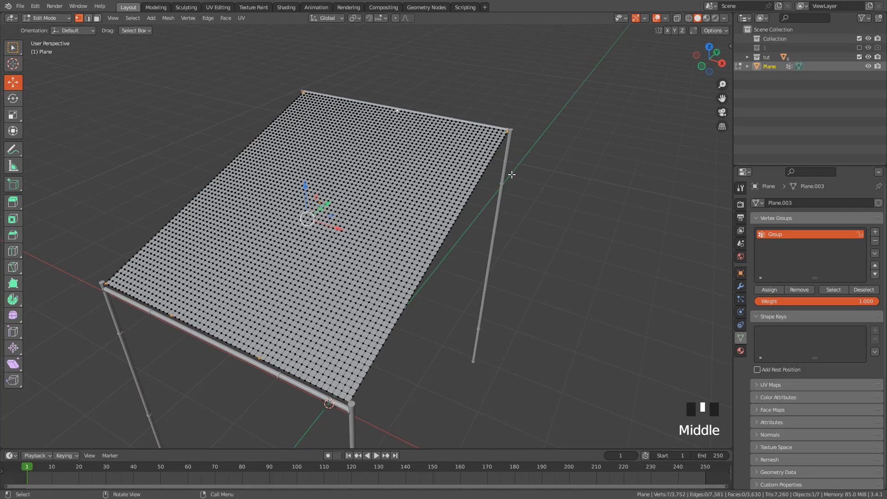
key(Tab)
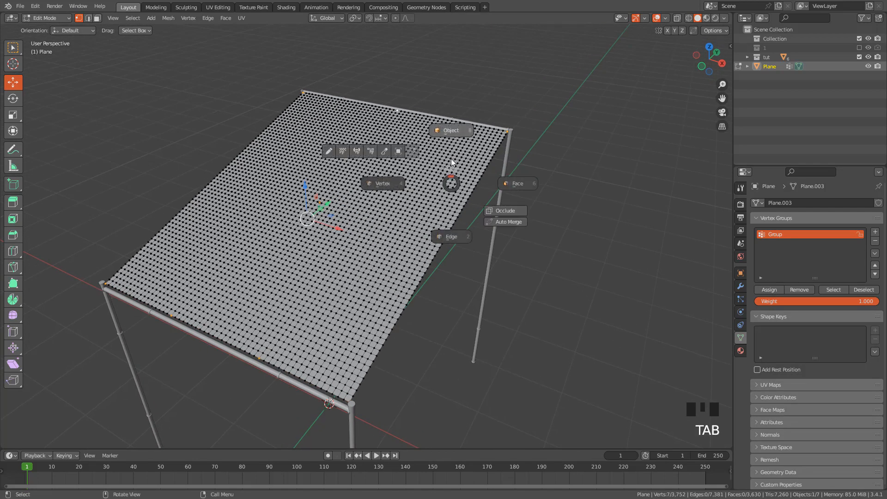
click(452, 130)
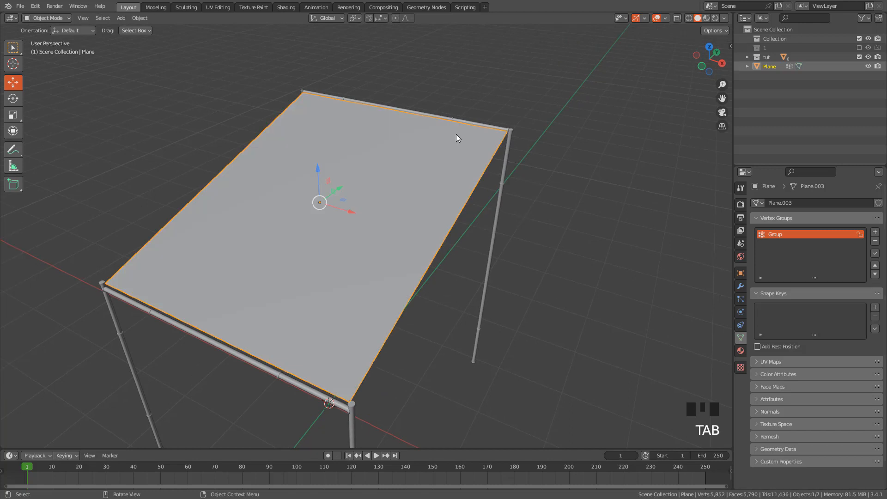
Add cloth physics to the plane and set its quality steps to 10
click(741, 313)
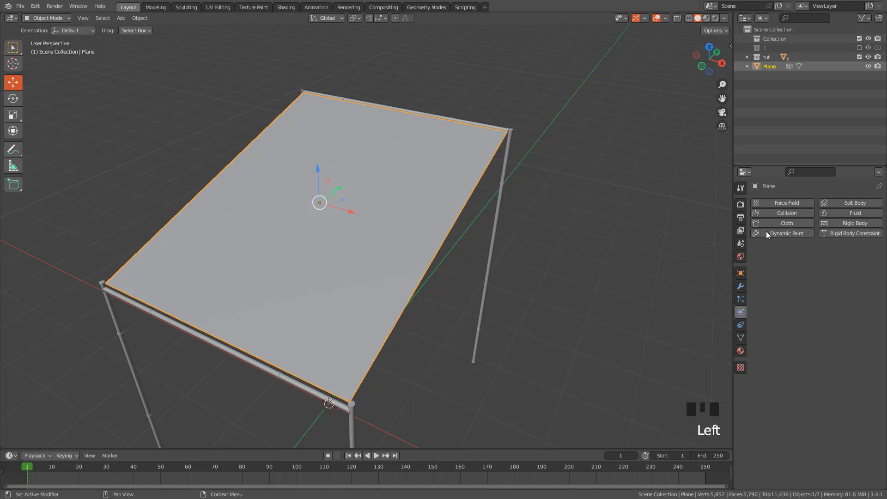
click(787, 223)
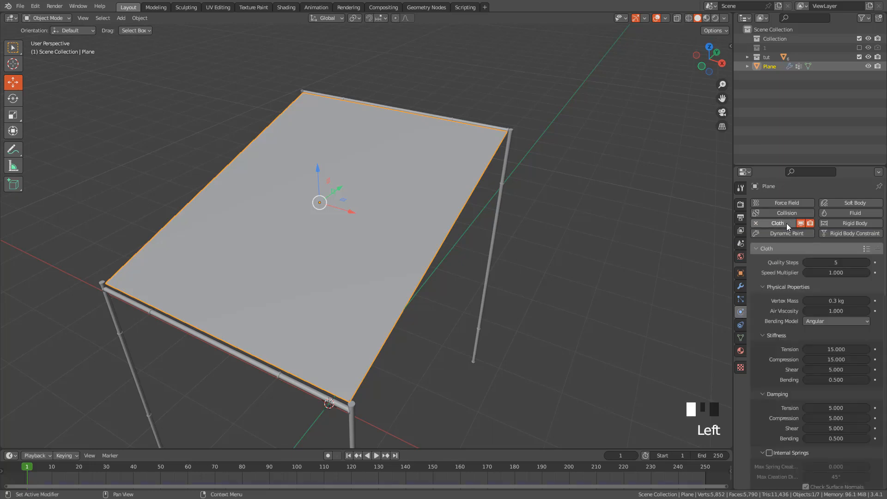
click(838, 262)
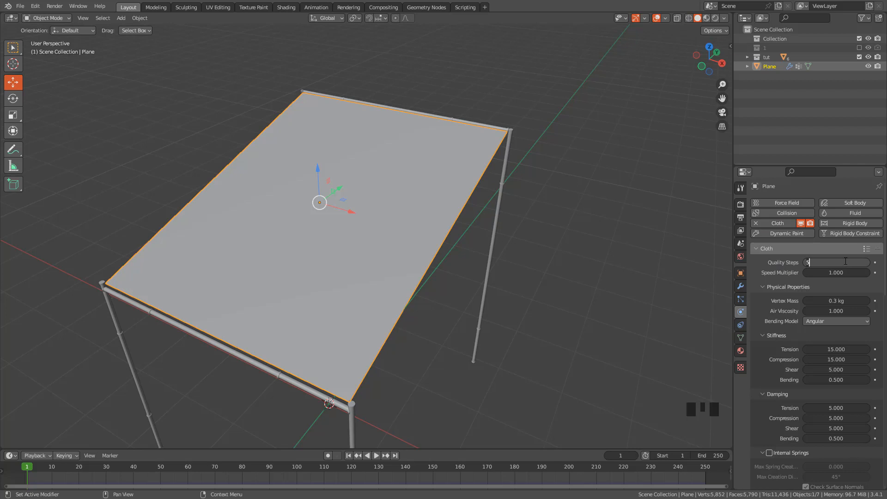
key(Return)
Set the cloth's vertex mass to 0.5 kg and its air viscosity to 5
click(837, 301)
key(BackSpace)
key(BackSpace)
key(BackSpace)
key(BackSpace)
key(BackSpace)
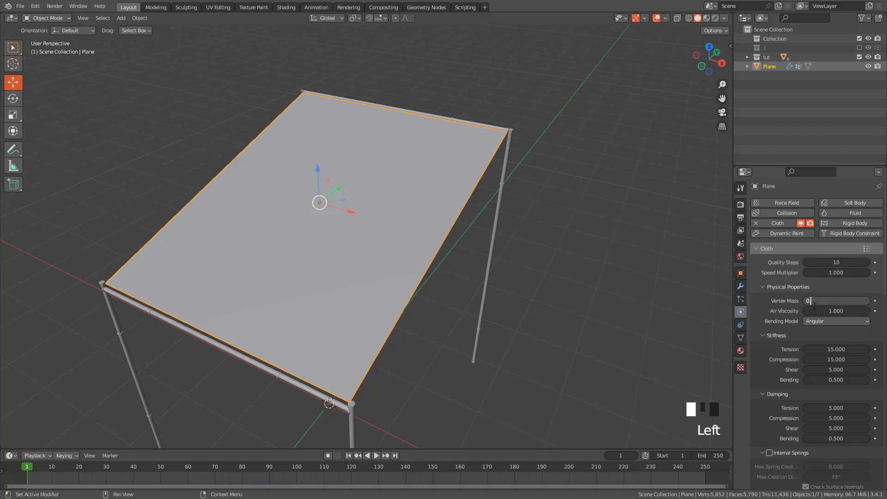
text(.5)
key(Return)
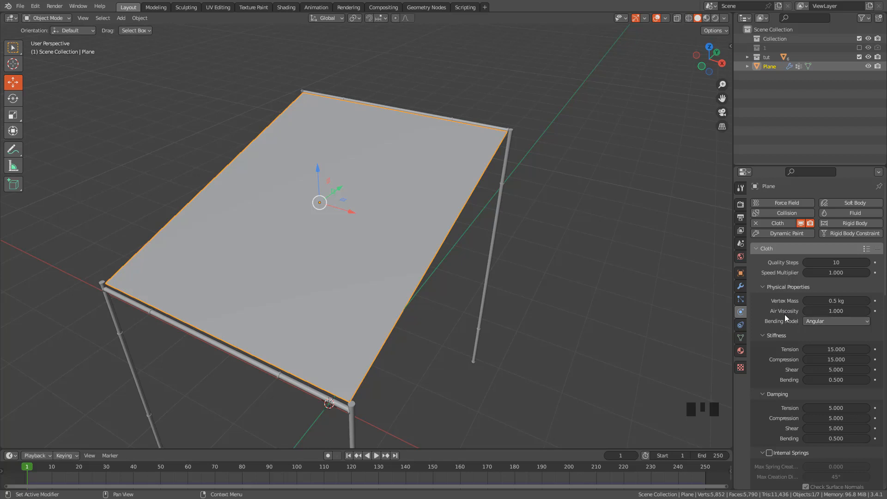
click(830, 311)
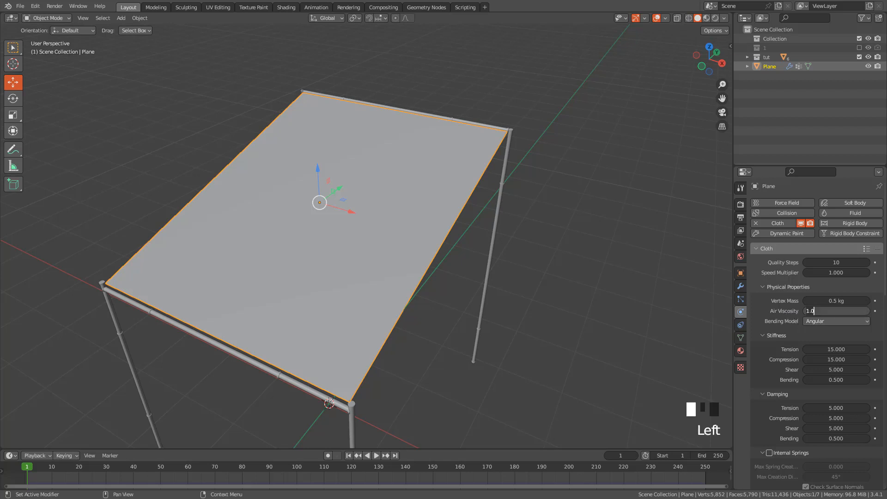
key(BackSpace)
key(BackSpace)
key(BackSpace)
text(5)
key(Return)
Assign the vertex group Group as the cloth's pin group and set the shrinking factor to -0.137
scroll(825, 308, down, 14)
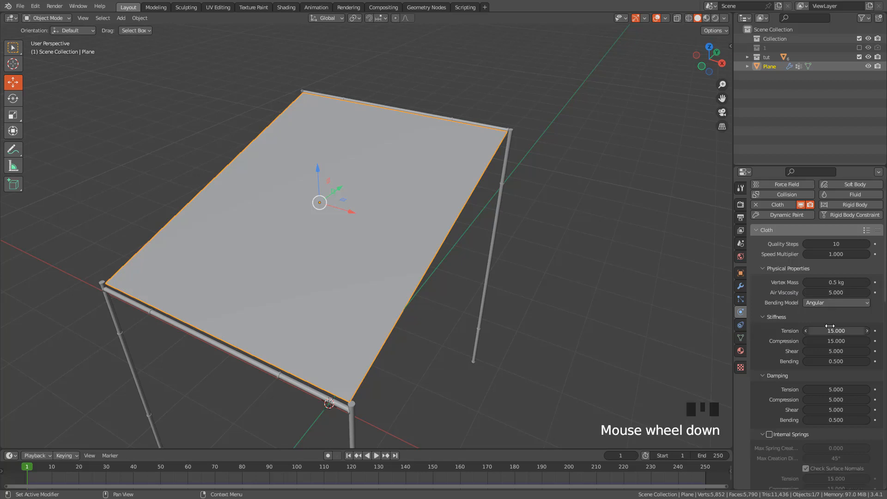
scroll(833, 327, down, 7)
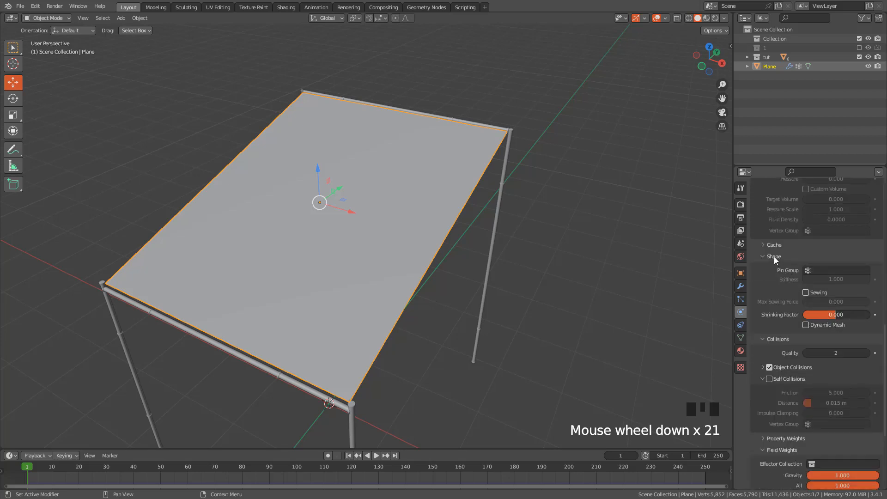
click(775, 257)
click(773, 255)
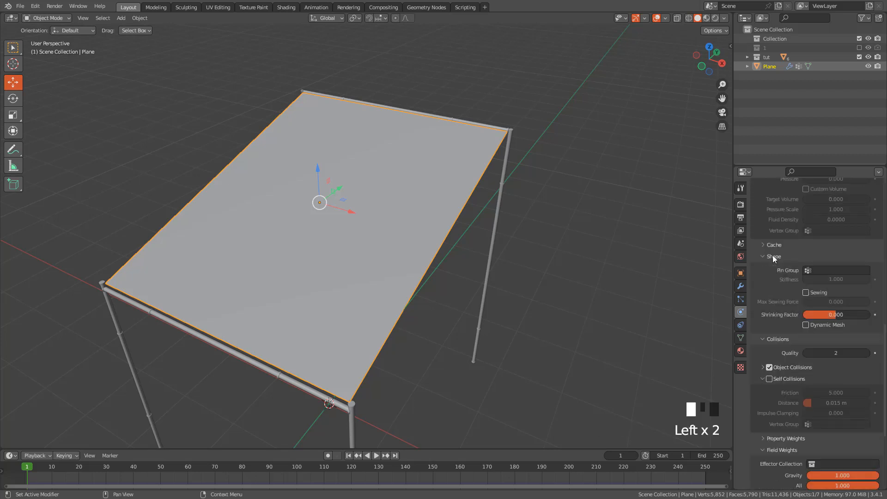
click(818, 272)
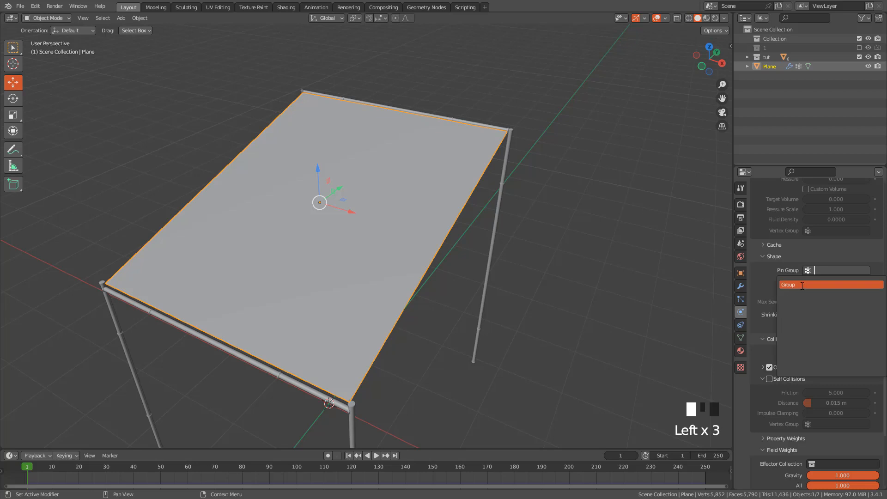
click(802, 285)
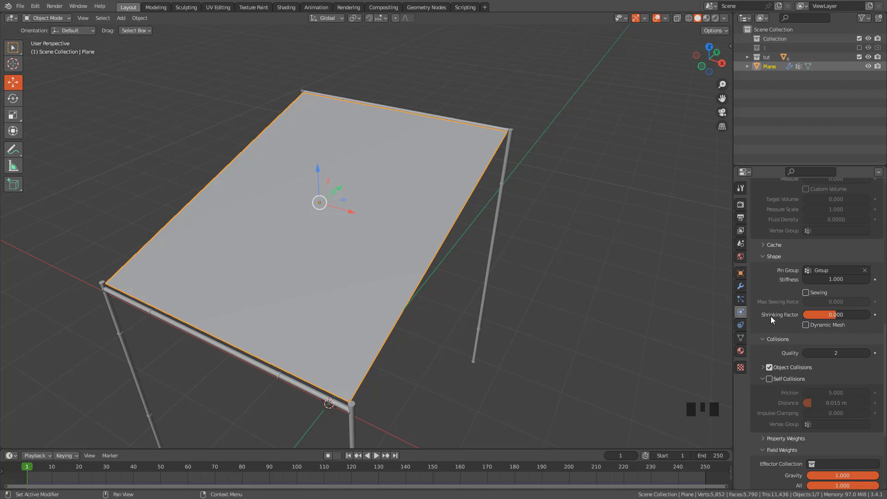
shift+drag(834, 314, 828, 314)
Enable self collisions for the cloth and set the collision quality to 5
click(770, 380)
double_click(838, 353)
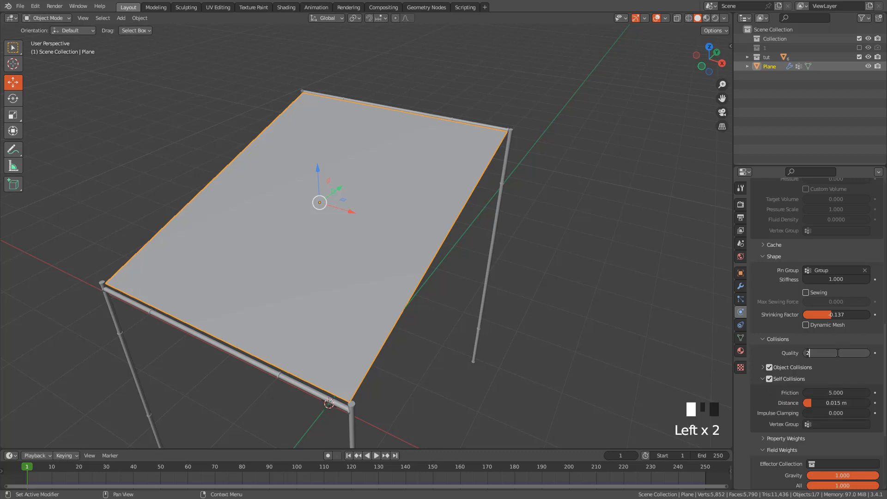
key(Return)
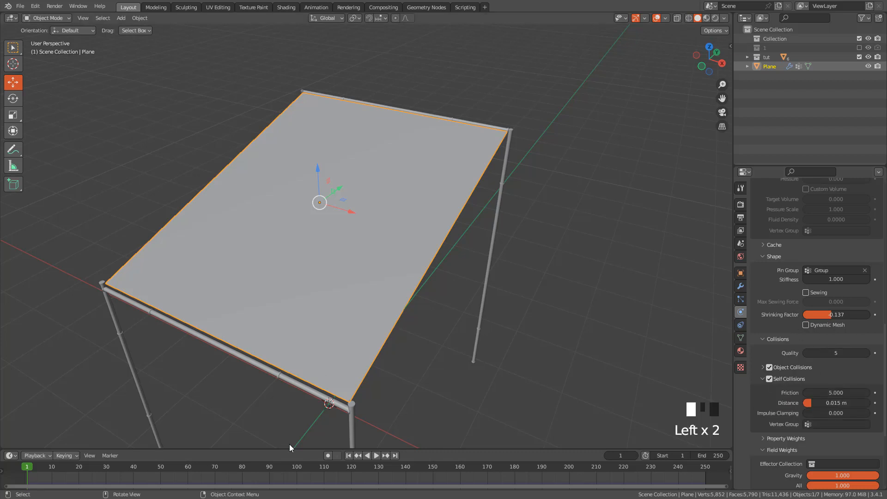
Run the cloth simulation from the first frame, stop it at frame 42 and shade the draped plane smooth
click(350, 456)
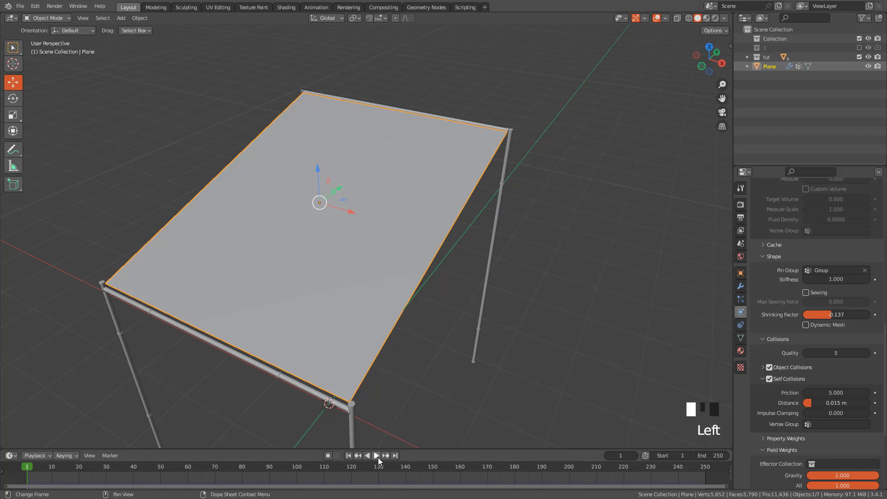
click(377, 456)
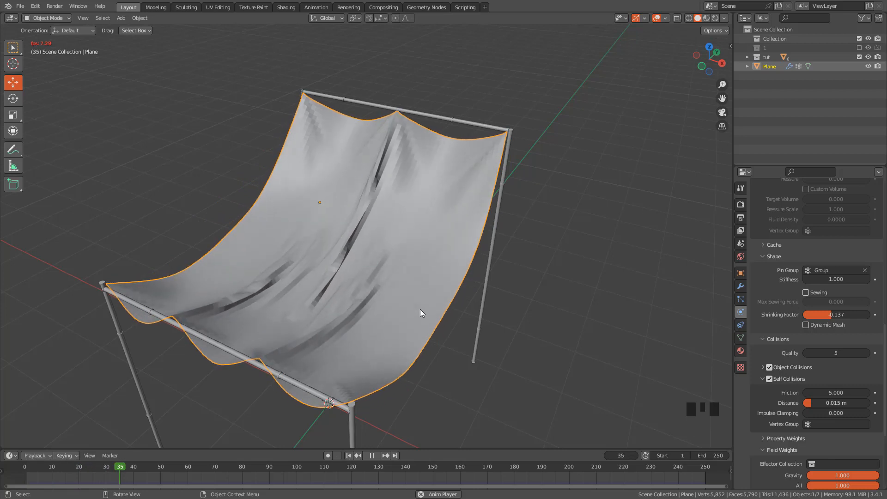
key(space)
right_click(329, 203)
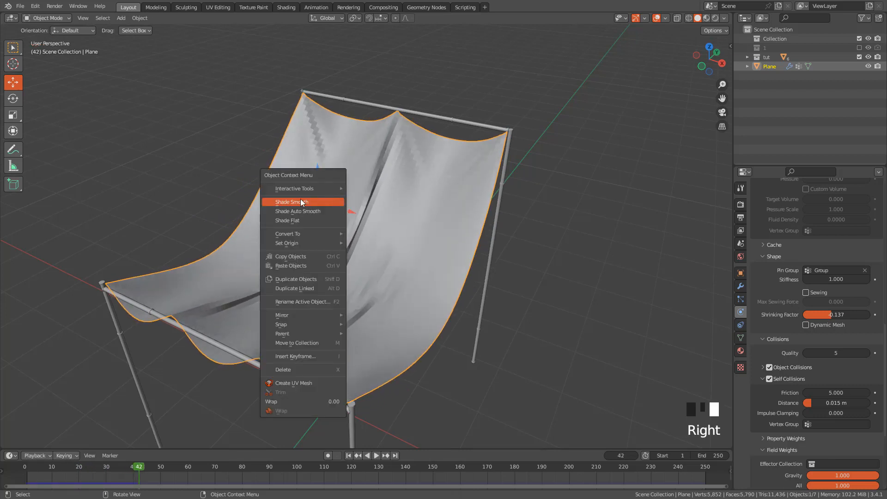
click(301, 198)
Convert the draped cloth plane to a mesh in its simulated shape at frame 42
middle_drag(342, 204, 420, 230)
scroll(819, 301, up, 14)
scroll(819, 301, up, 3)
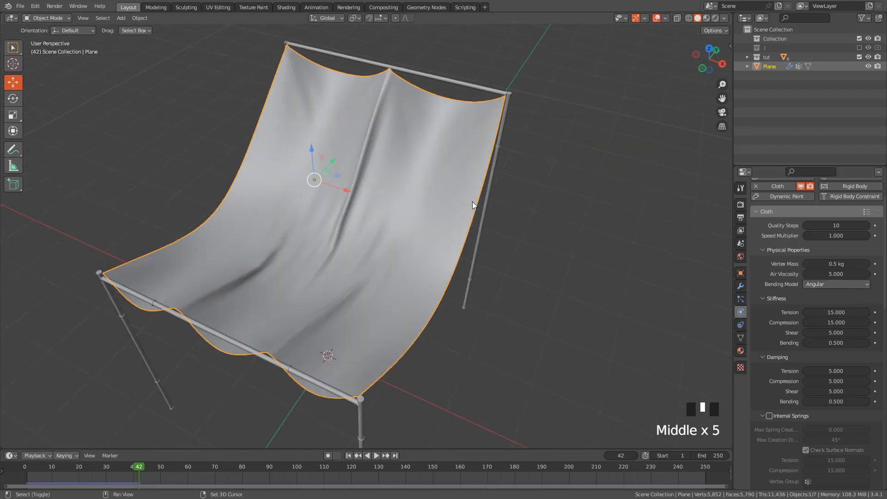
shift+middle_drag(495, 219, 442, 166)
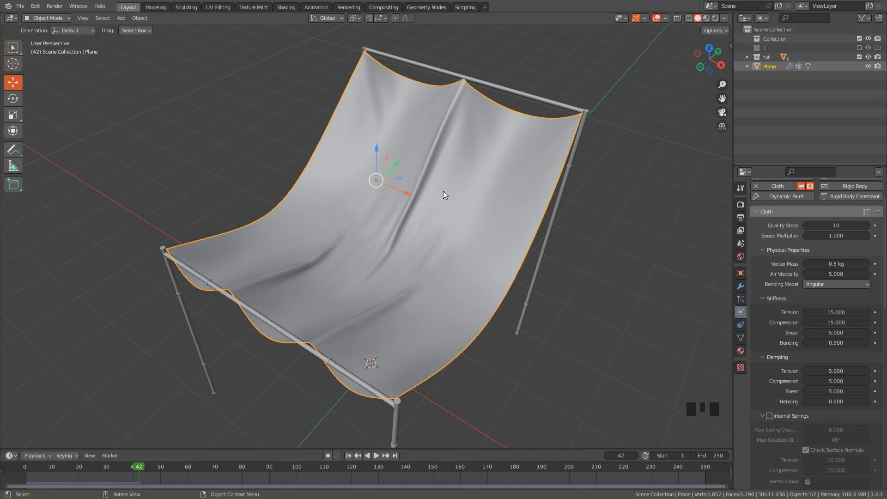
right_click(351, 210)
mouse_move(322, 241)
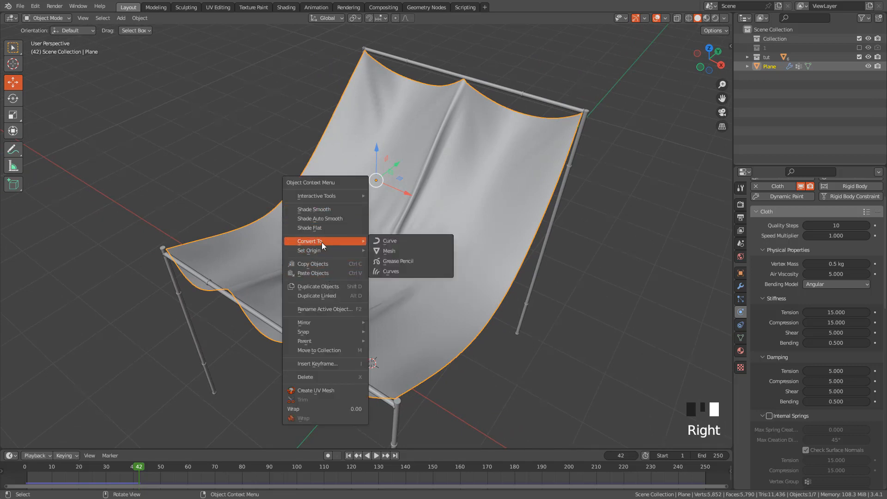
click(393, 251)
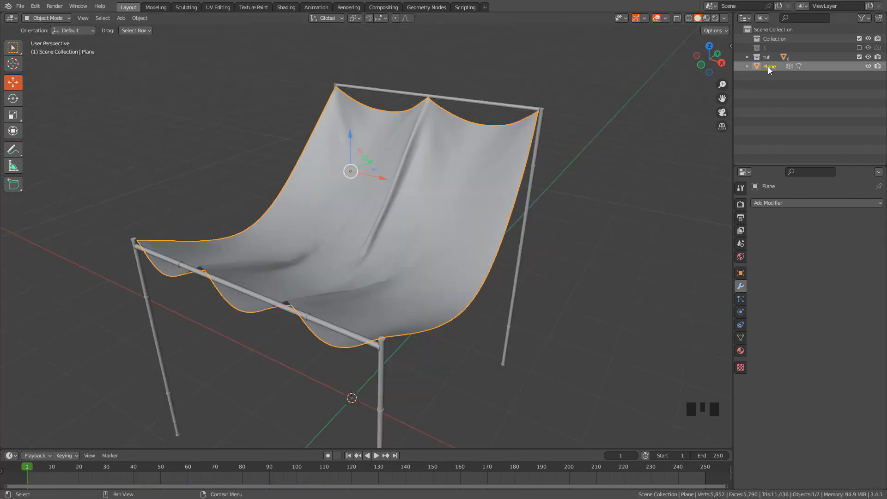
Rename the converted cloth object as tent_hi
double_click(770, 68)
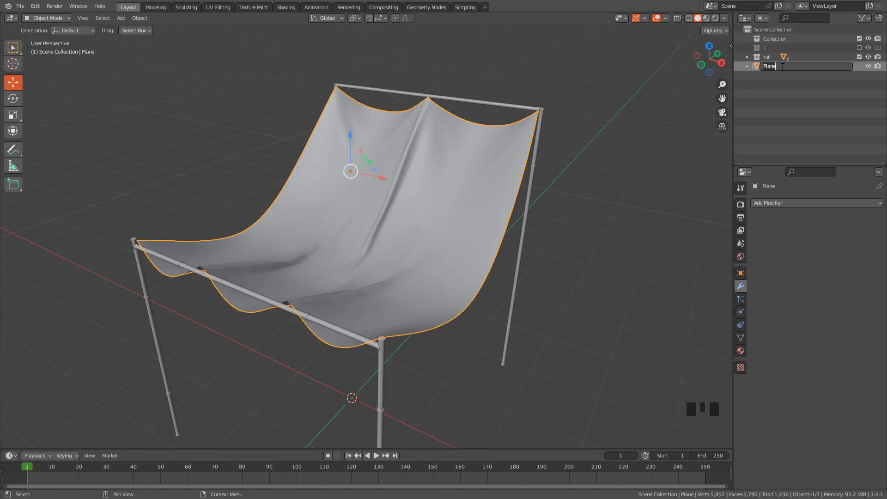
text(tent_hi)
key(Return)
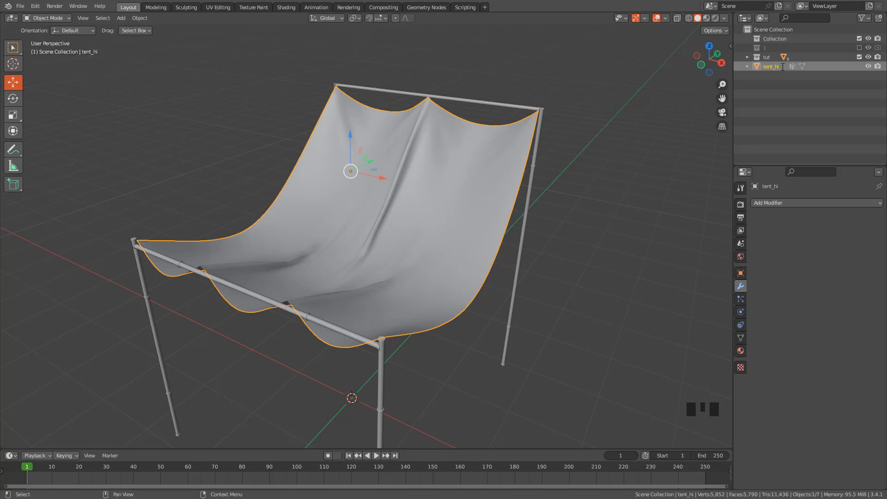
Duplicate tent_hi in place and rename the copy as tent_low
key(shift+d)
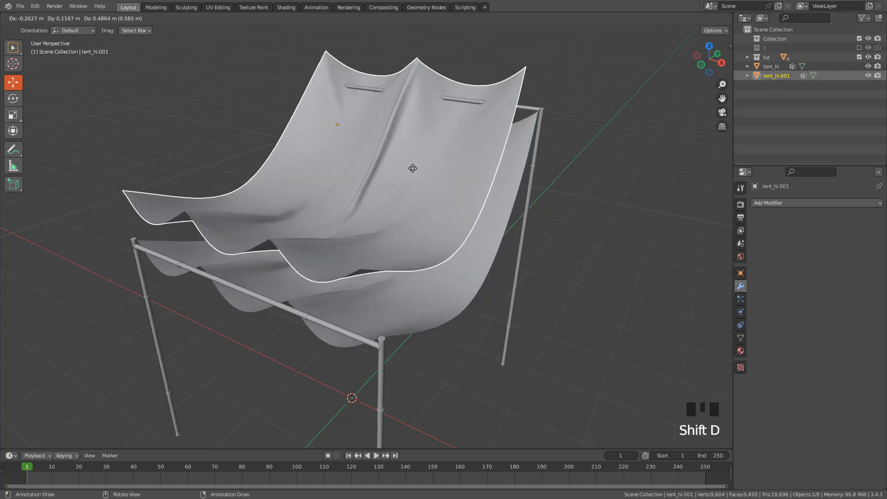
key(Escape)
double_click(777, 76)
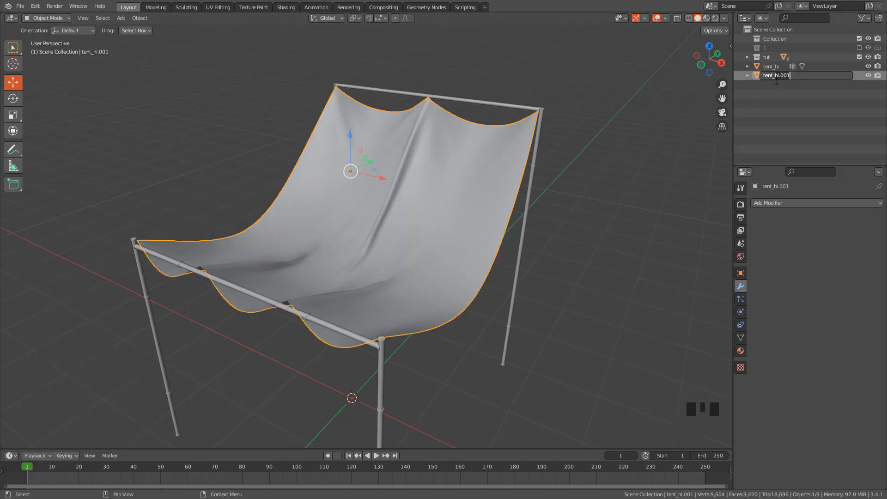
text(tent_low)
key(Return)
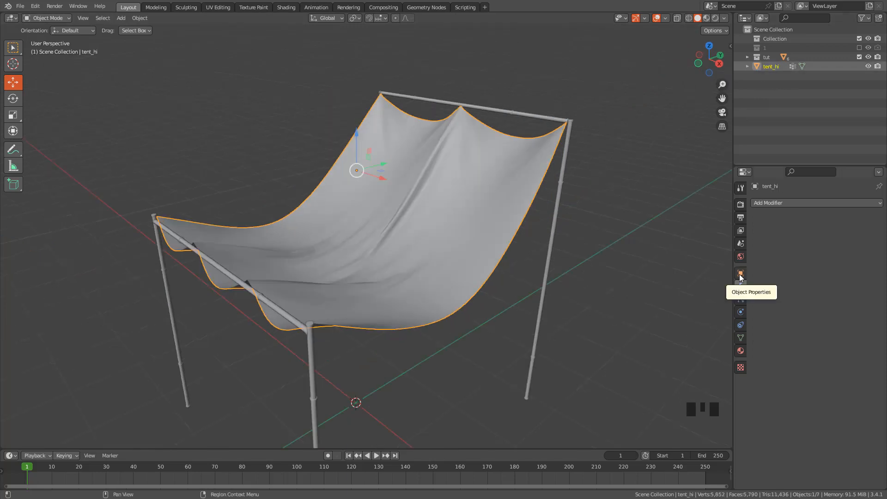
Bring up the canopy mesh's remesh settings and set the remesh mode to Quad
click(741, 274)
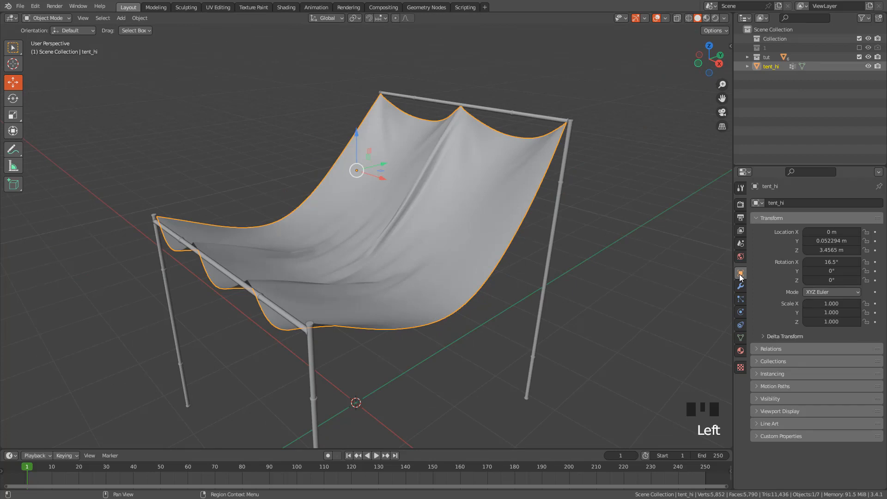
click(741, 339)
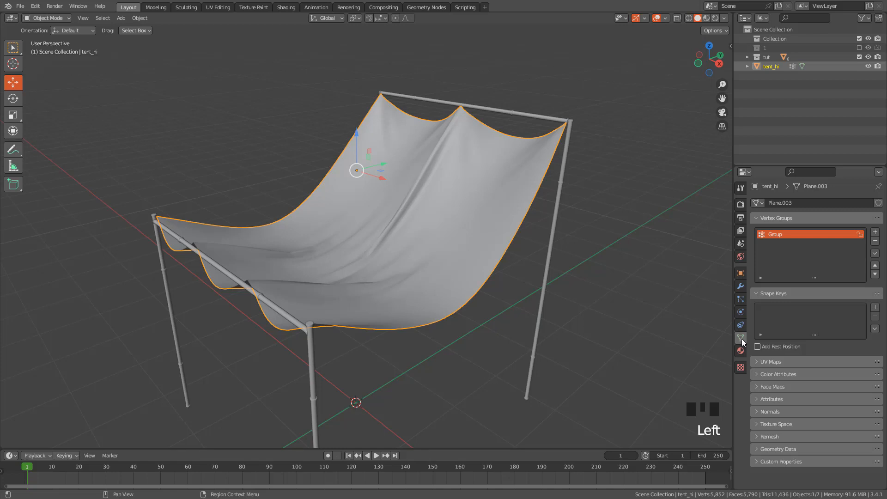
click(773, 437)
scroll(775, 435, down, 6)
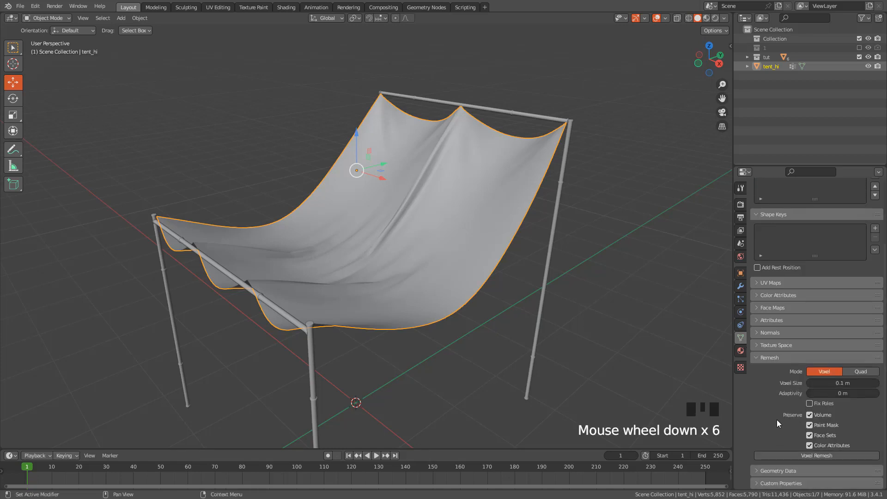
click(863, 373)
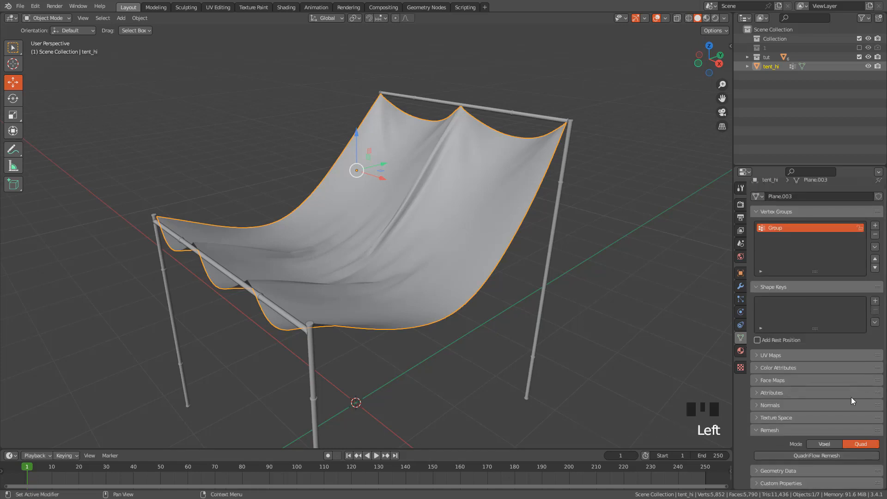
scroll(850, 400, down, 3)
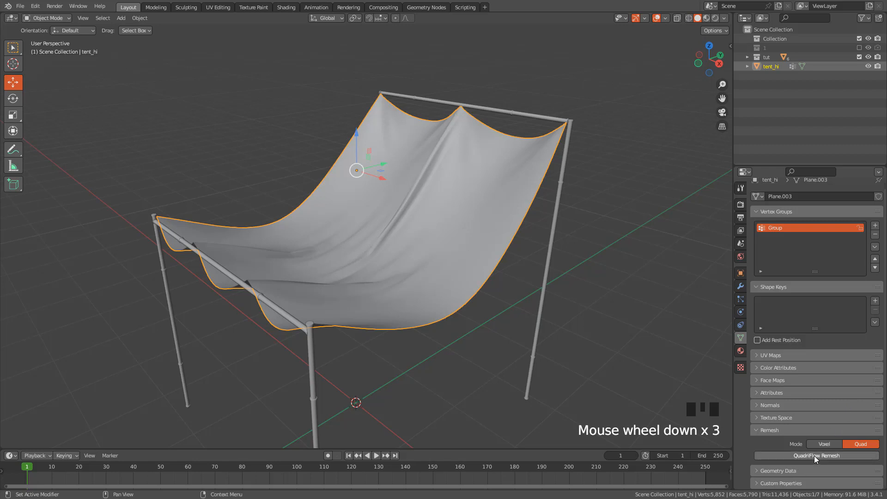
Run QuadriFlow Remesh on the canopy with 500 faces, keeping mesh symmetry on
click(815, 456)
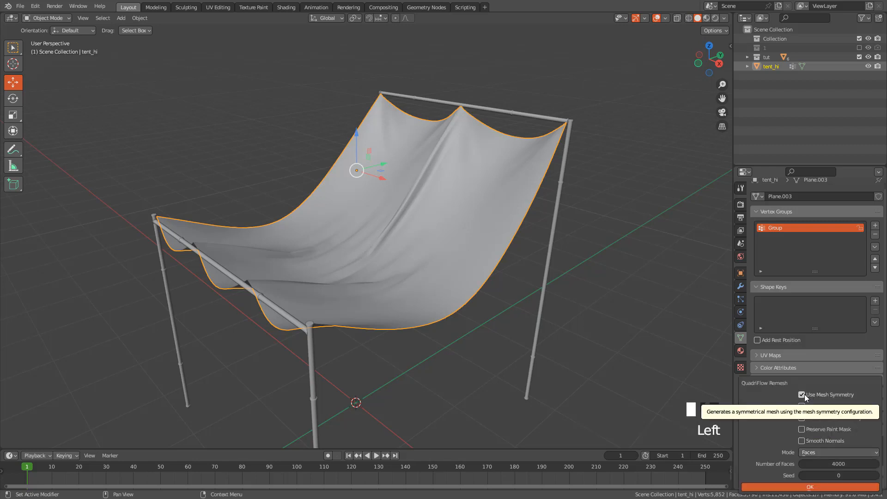
click(832, 464)
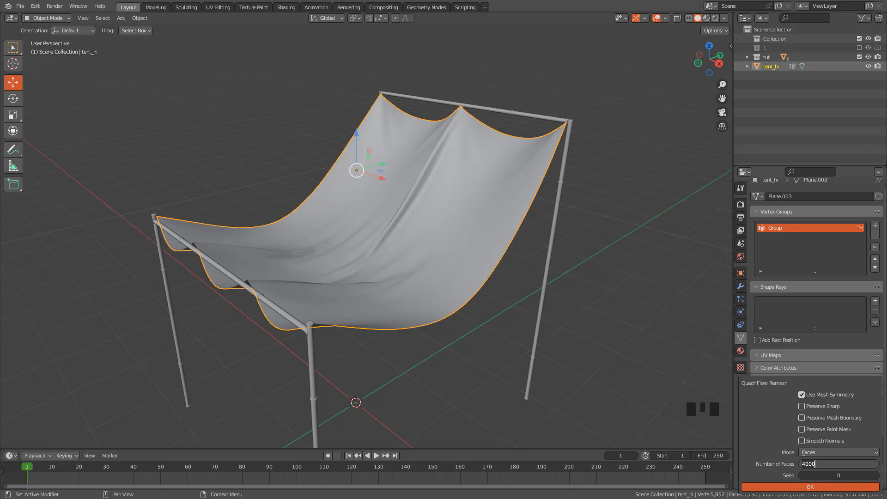
text(500)
key(Return)
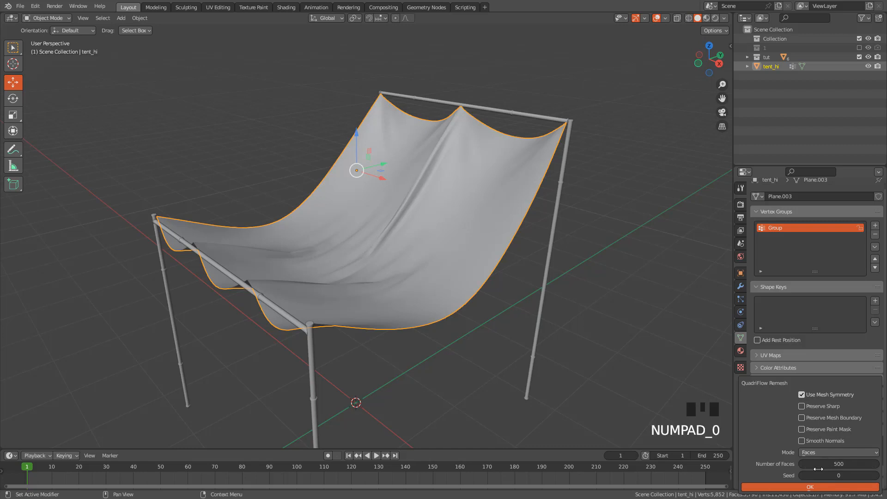
click(812, 489)
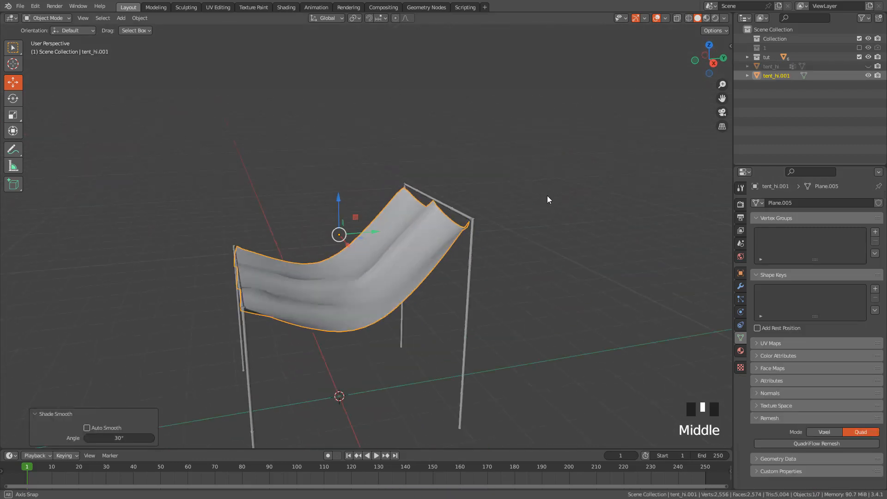
Hide the rear pole frame and the two front posts around the cloth
shift+middle_drag(547, 196, 561, 158)
drag(543, 337, 406, 243)
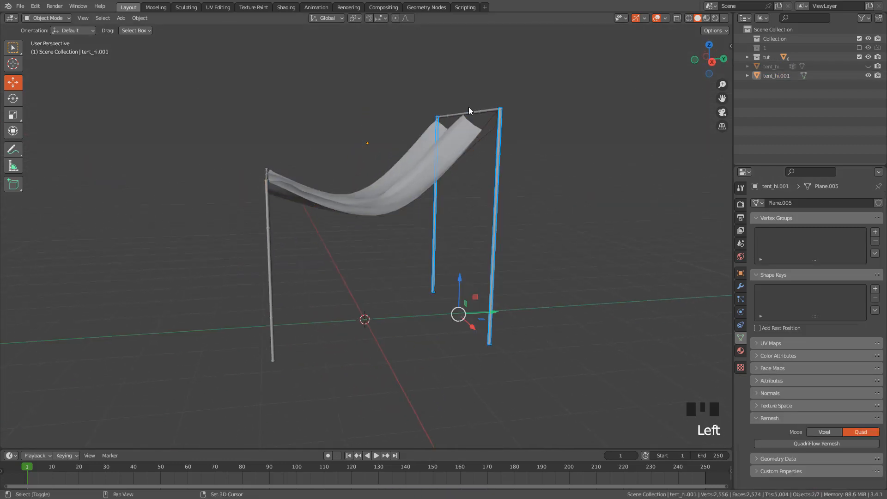
shift+click(469, 112)
shift+click(264, 273)
middle_drag(241, 253, 258, 258)
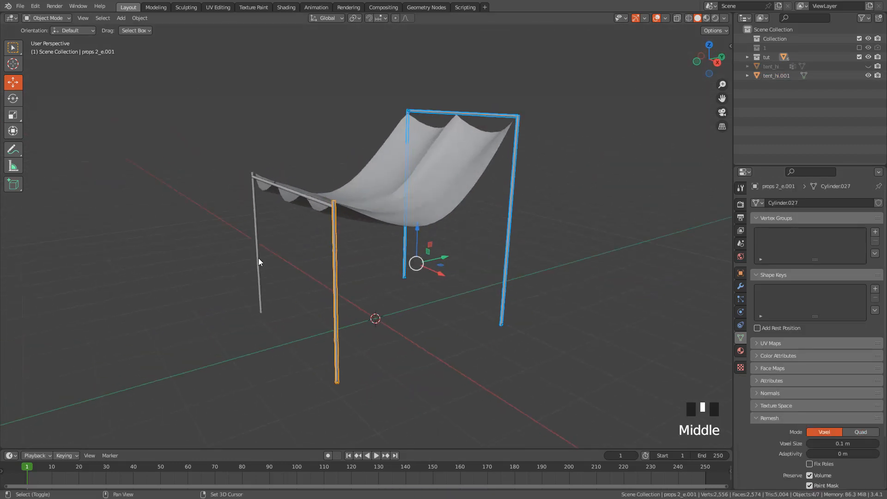
shift+click(254, 257)
key(h)
Hide the remaining crossbar along the cloth's front edge
middle_drag(366, 201, 451, 241)
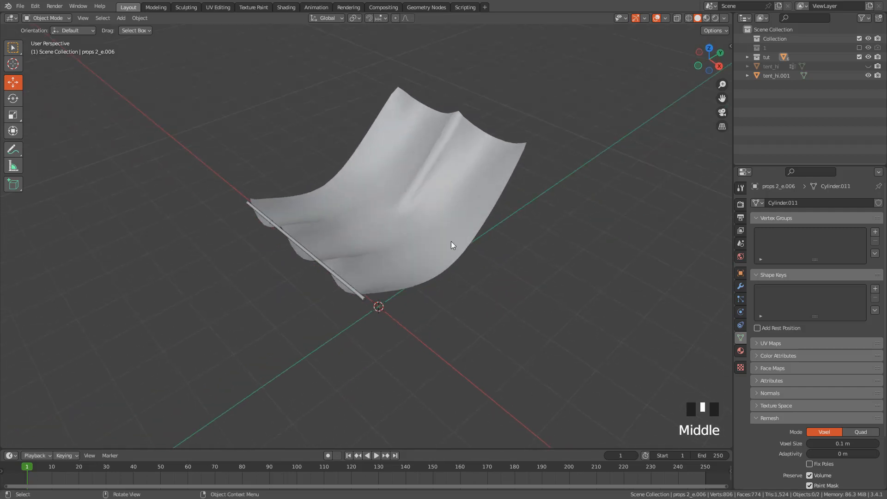
click(430, 190)
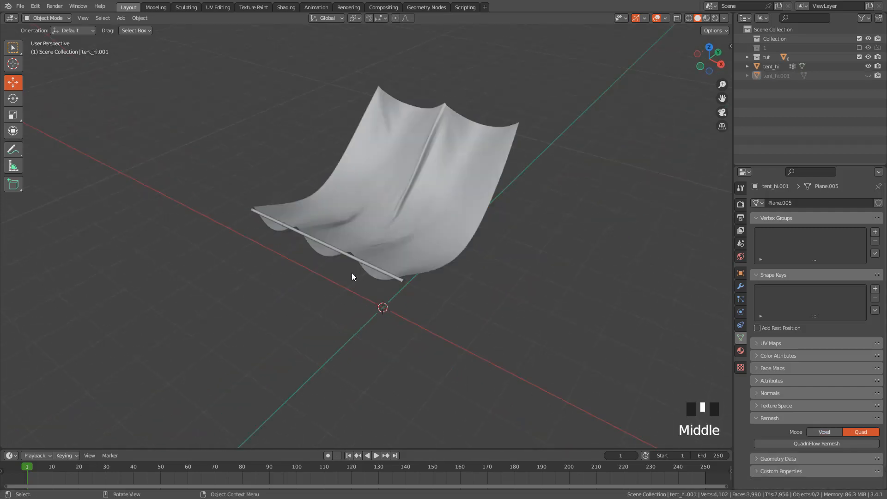
click(354, 255)
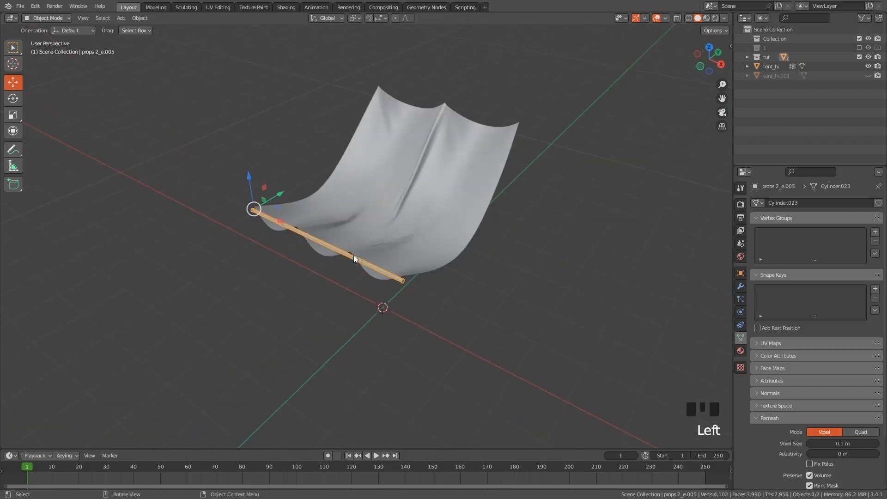
key(h)
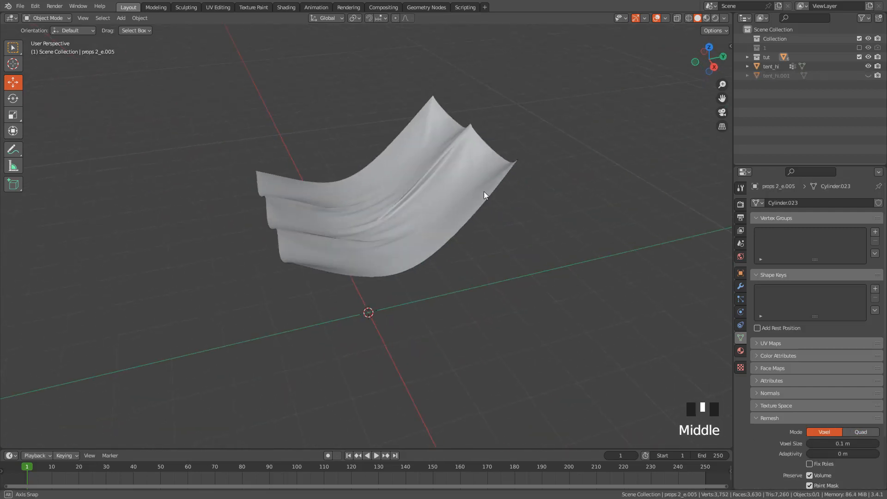
Show tent_hi again together with tent_low to compare how the two cloth surfaces overlap
middle_drag(484, 195, 522, 224)
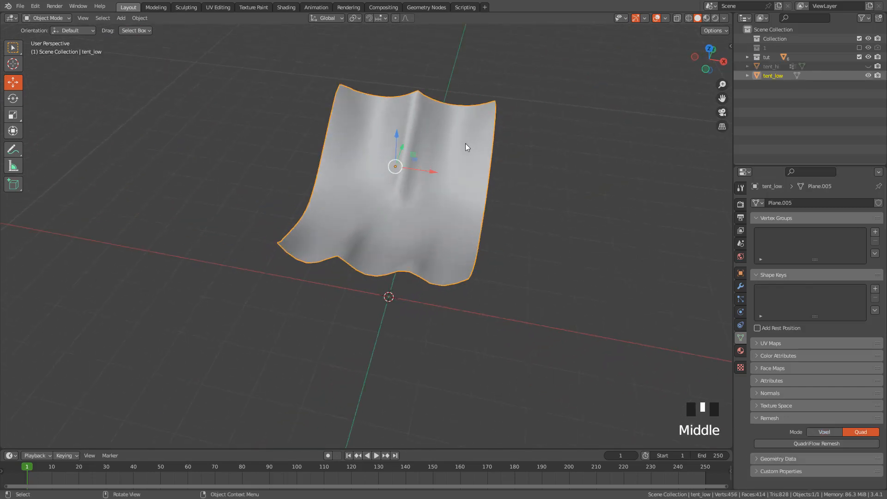
middle_drag(465, 147, 550, 145)
click(869, 66)
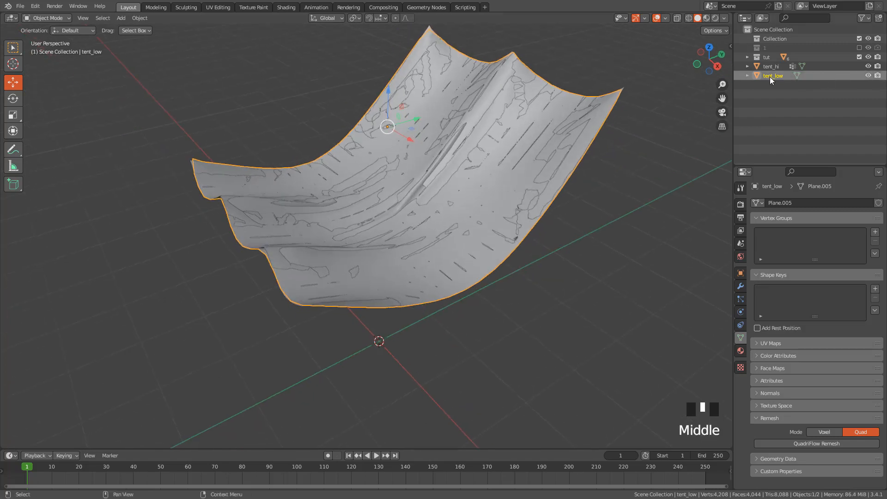
shift+middle_drag(476, 133, 465, 149)
scroll(501, 158, up, 2)
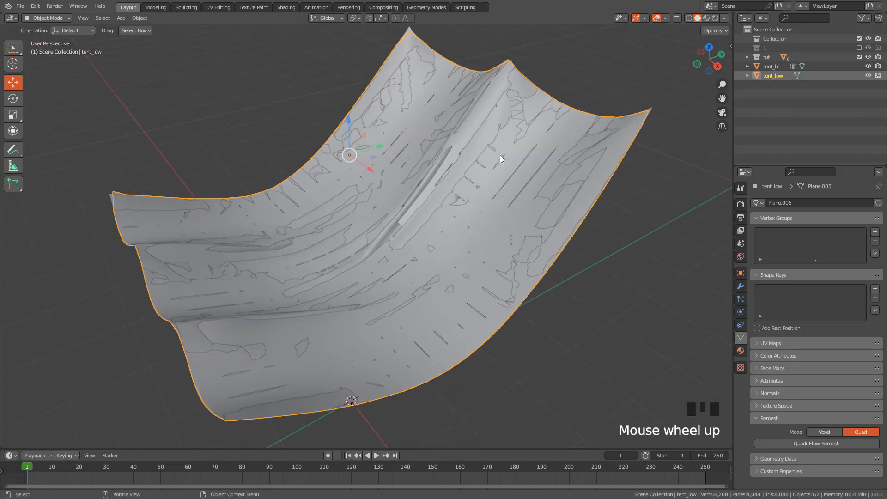
Select all of tent_low's vertices in Edit Mode and offset them along their normals by about 0.044 m with Shrink/Fatten
key(Tab)
middle_drag(523, 138, 514, 126)
key(a)
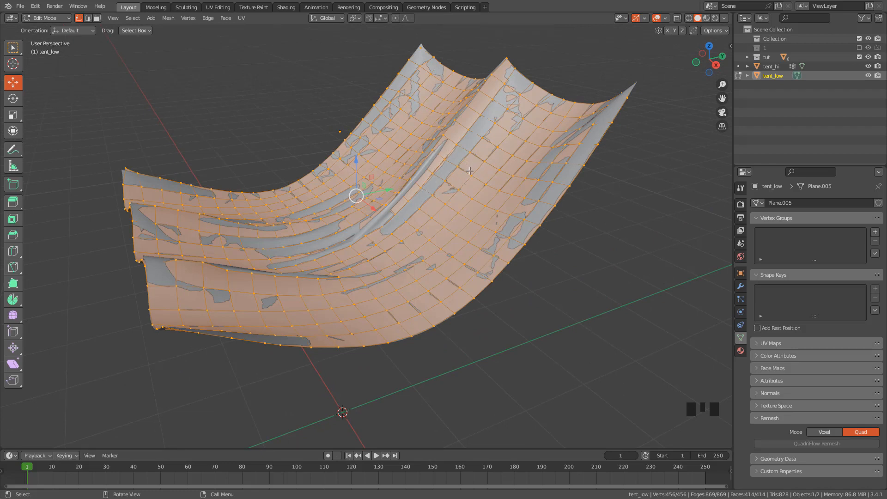
key(alt+s)
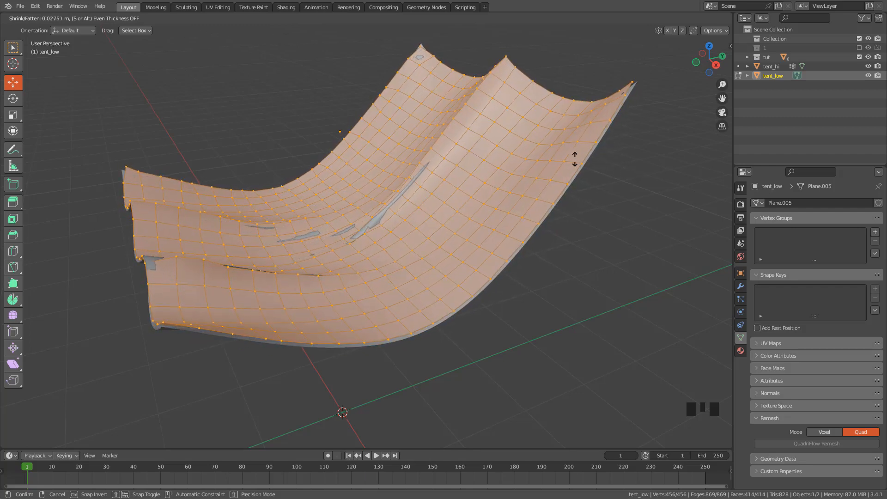
click(532, 151)
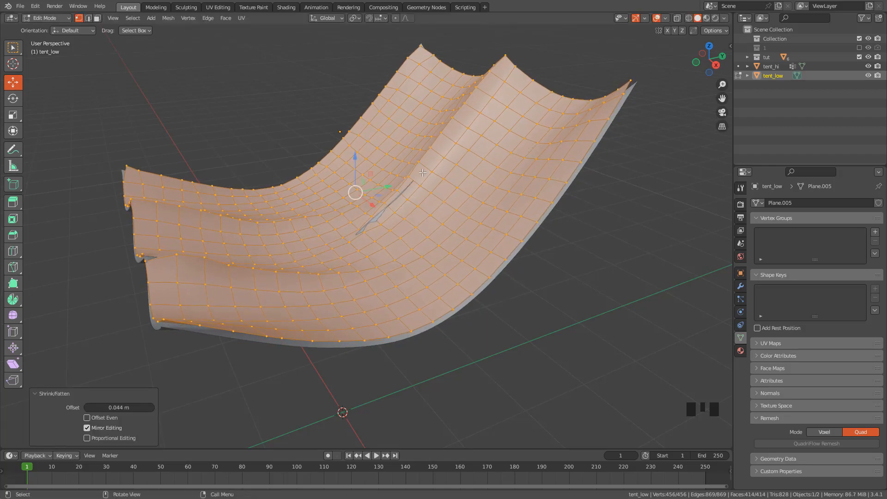
Move individual tent_low vertices at the lower end of the central fold to cover the tent_hi surface poking through
mouse_move(435, 185)
middle_down()
mouse_move(430, 217)
mouse_move(426, 188)
middle_up()
scroll(393, 203, up, 4)
click(372, 214)
key(g)
click(379, 213)
key(g)
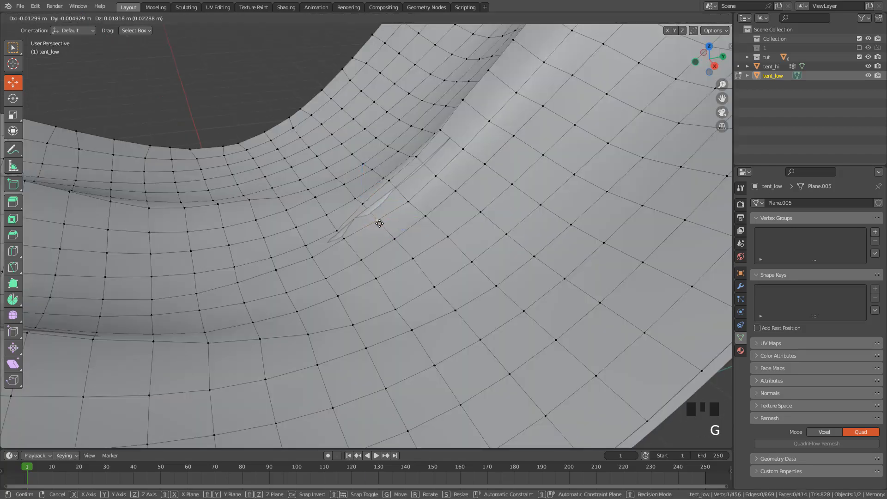
click(372, 213)
key(g)
click(338, 231)
key(g)
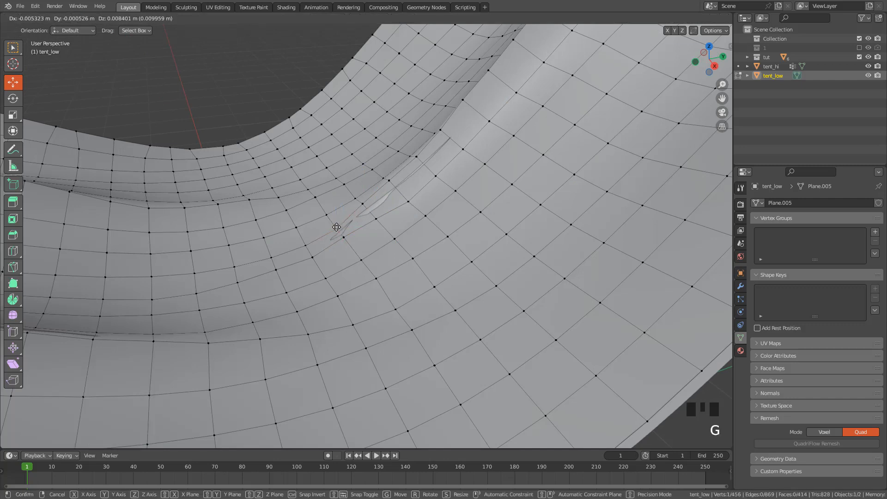
click(335, 226)
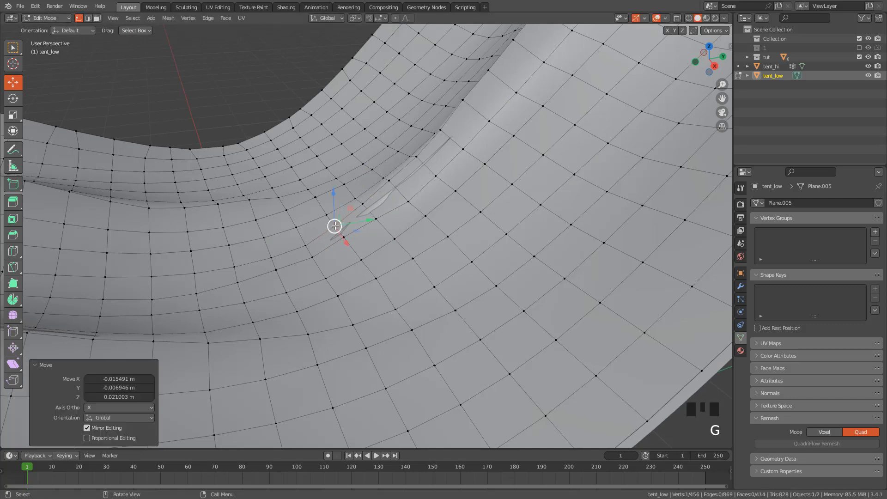
Enable proportional editing and move vertices at the lower end of the central fold with a smooth falloff of about 0.424 m
click(396, 22)
key(g)
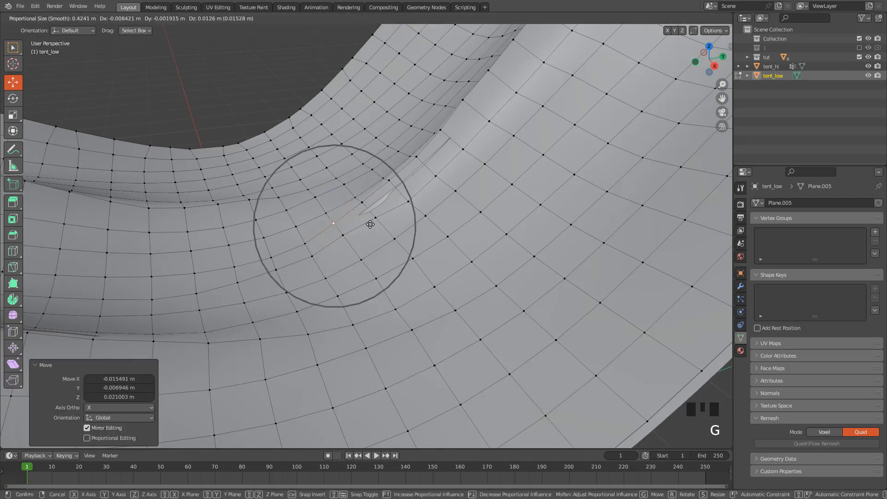
click(371, 224)
key(g)
click(414, 190)
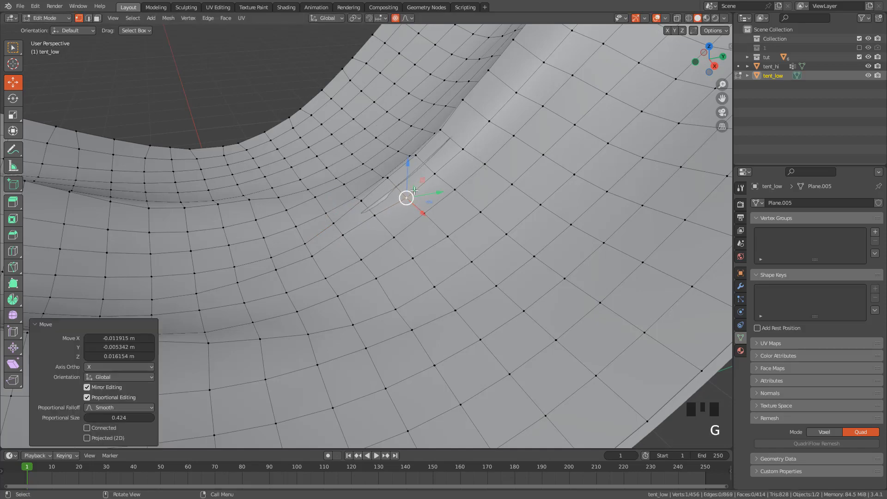
Reduce the proportional size to about 0.319 m and raise two vertices farther up along the central fold
click(463, 149)
key(g)
scroll(462, 149, up, 3)
click(460, 144)
click(435, 173)
key(g)
click(432, 168)
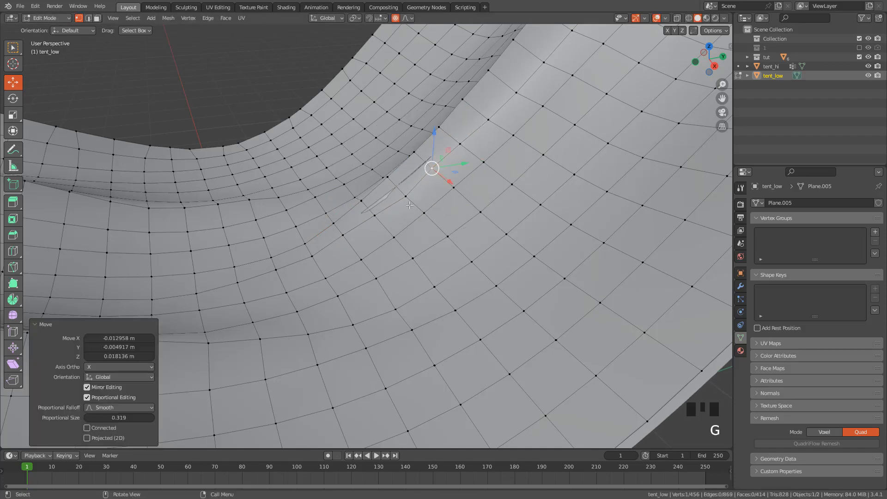
Raise two more vertices at the central fold's lower end, reducing the proportional size to about 0.263 m
click(406, 196)
key(g)
click(398, 195)
click(371, 214)
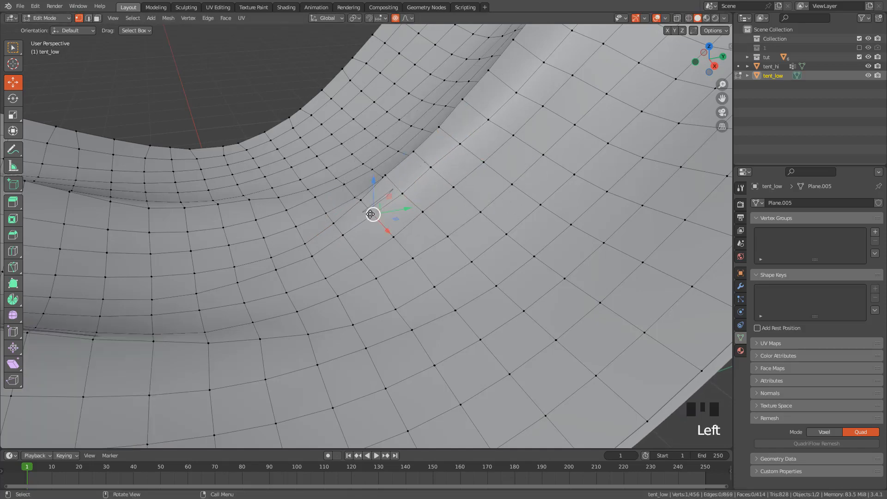
key(g)
scroll(366, 204, up, 2)
click(367, 208)
Adjust three vertices around the central fold's lower end, working from opposite sides of the cloth, to keep tent_hi covered
middle_drag(367, 208, 468, 165)
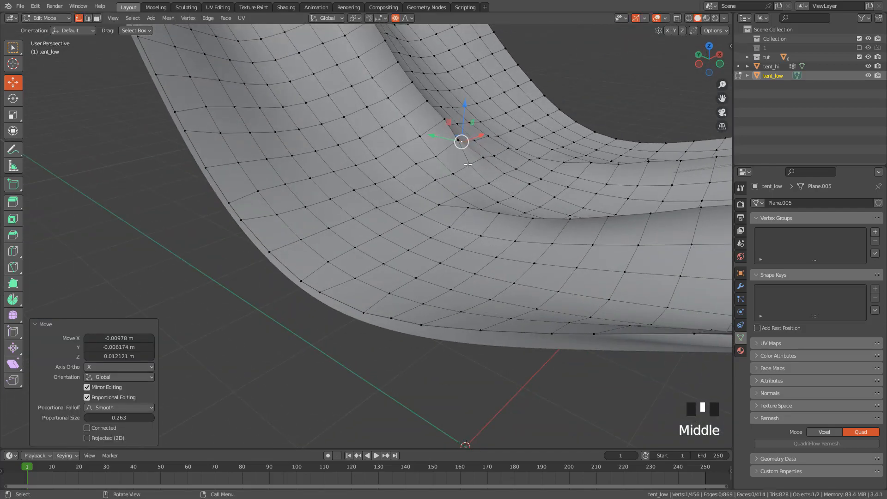
key(g)
click(470, 155)
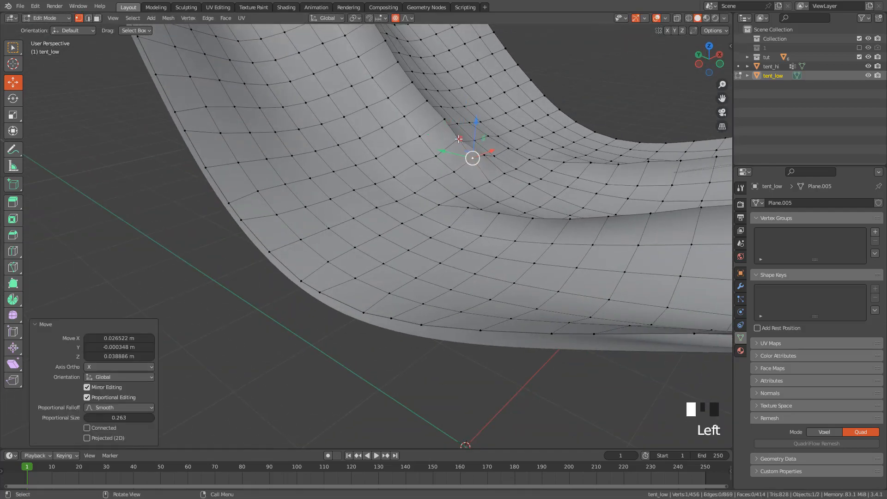
click(459, 139)
key(g)
click(461, 137)
middle_drag(461, 137, 386, 141)
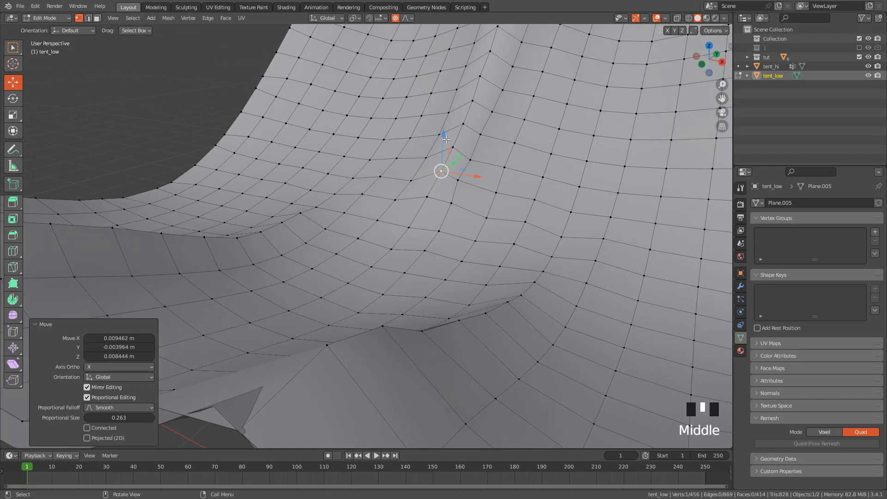
key(g)
click(472, 157)
Raise the vertex at an inward corner of tent_low's scalloped front edge over tent_hi and return to Object Mode
scroll(471, 157, down, 3)
middle_drag(472, 157, 504, 268)
click(505, 268)
key(g)
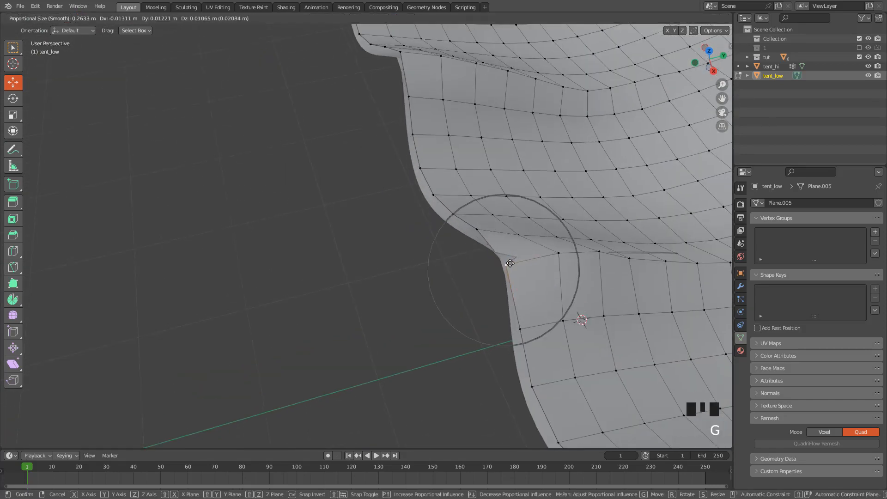
click(507, 255)
middle_drag(507, 255, 321, 181)
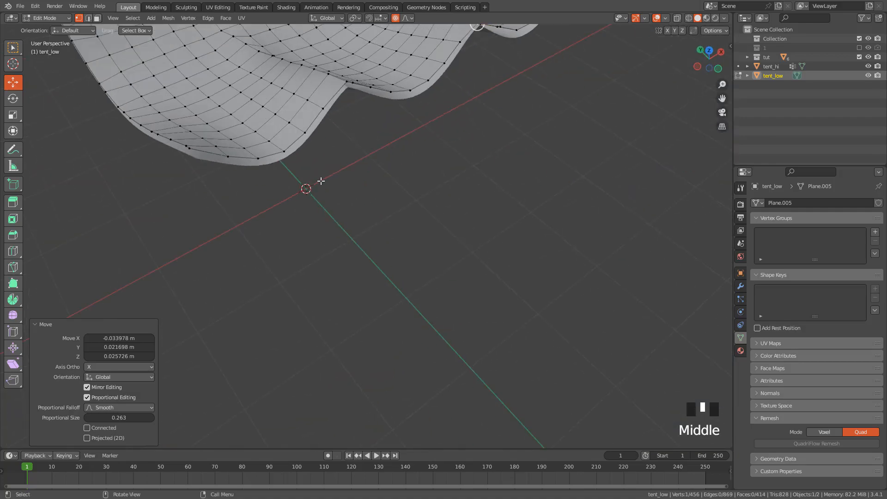
middle_drag(397, 130, 364, 176)
scroll(451, 148, up, 2)
key(Tab)
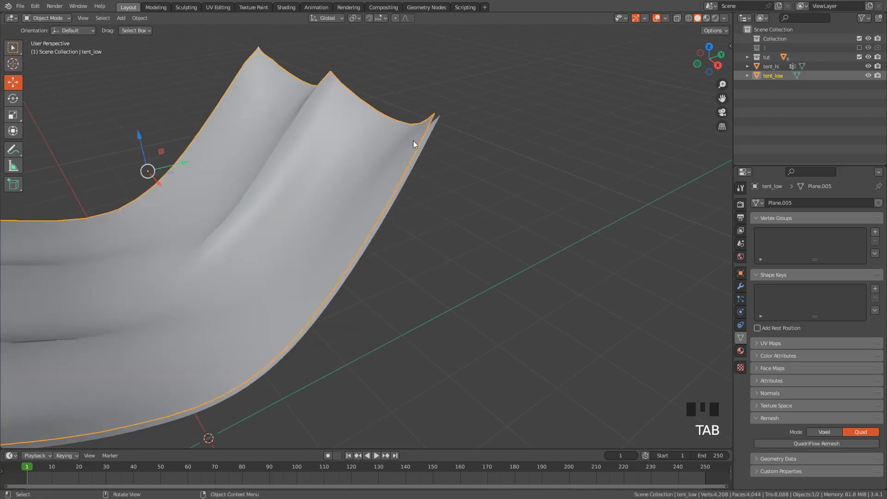
In the UV Editing workspace, unwrap all of tent_low's faces with the standard Unwrap method
mouse_move(517, 187)
shift+middle_down()
mouse_move(403, 190)
mouse_move(522, 173)
mouse_move(513, 178)
shift+middle_up()
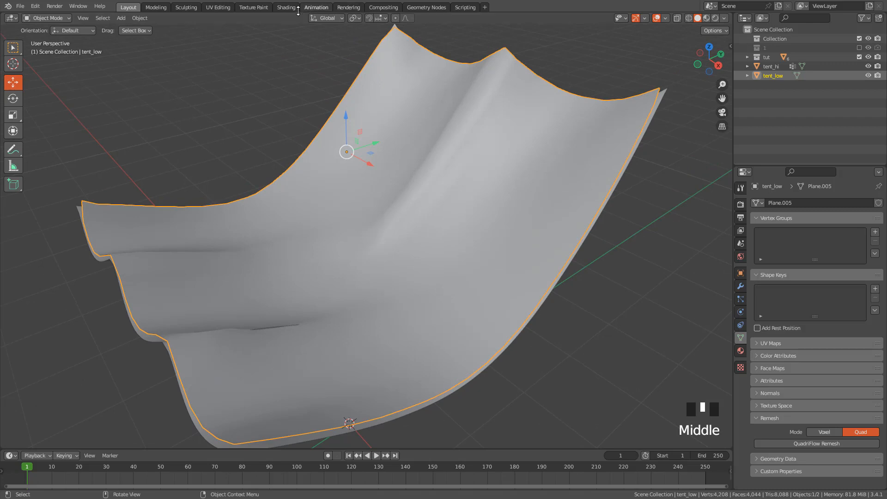
click(218, 7)
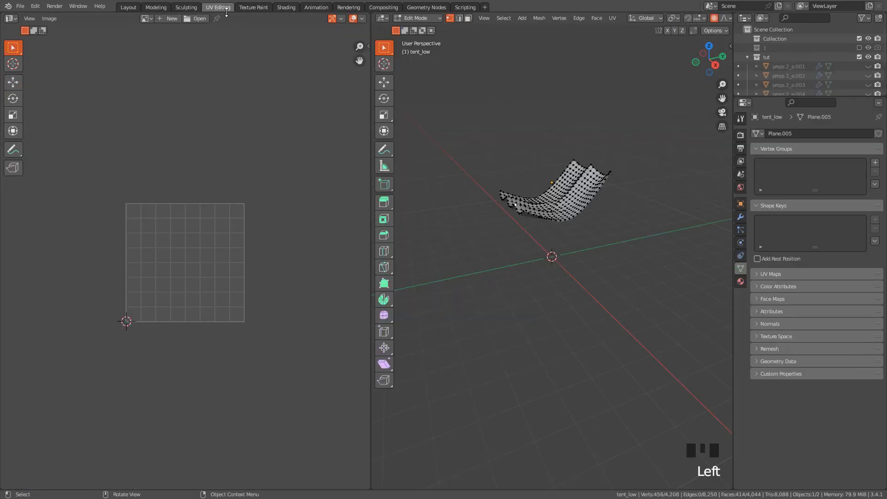
middle_drag(540, 207, 539, 208)
scroll(539, 208, up, 3)
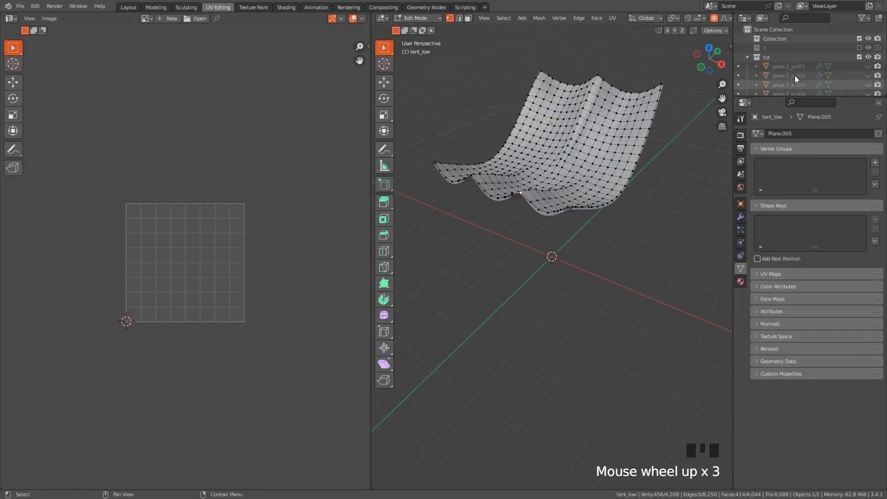
scroll(797, 74, down, 3)
scroll(786, 86, down, 5)
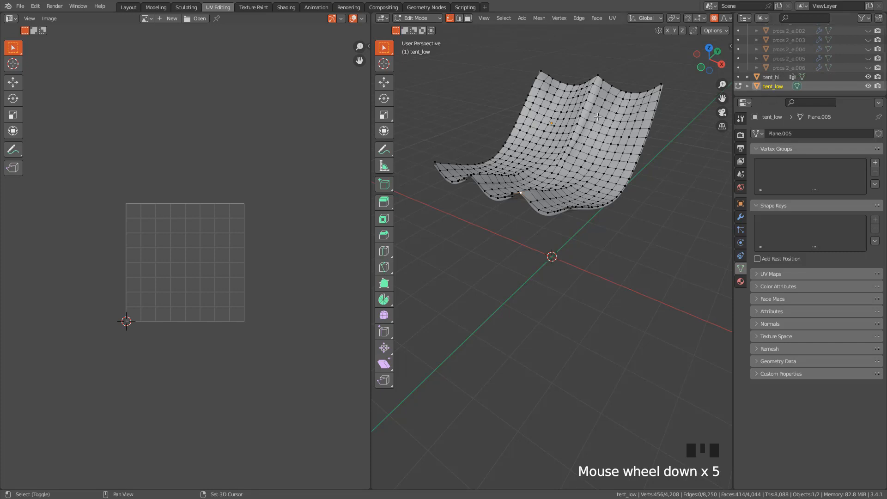
shift+middle_drag(598, 122, 592, 173)
scroll(592, 174, up, 1)
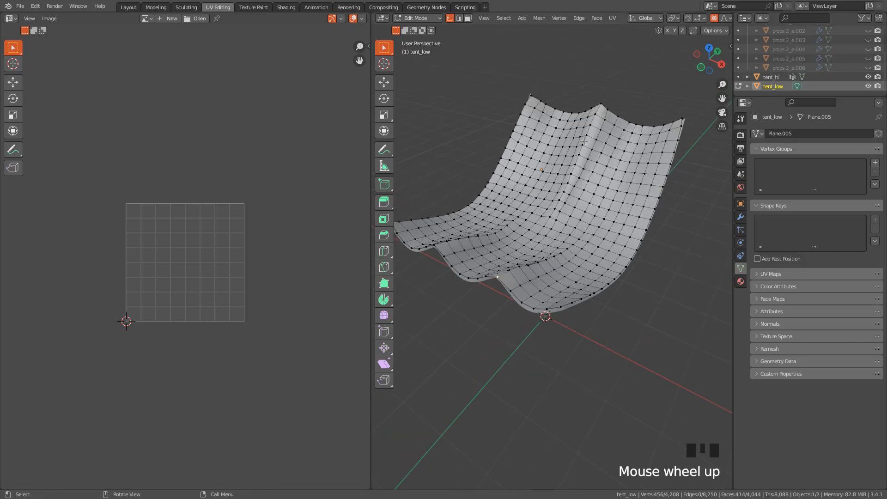
key(a)
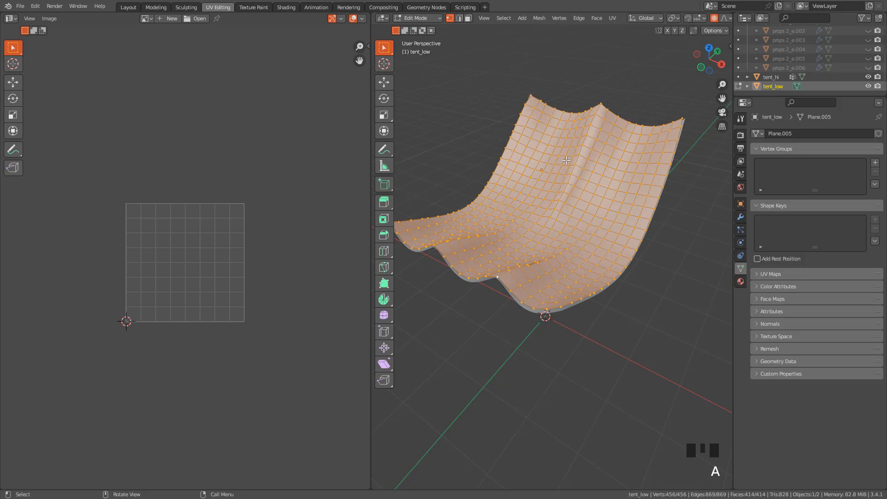
key(u)
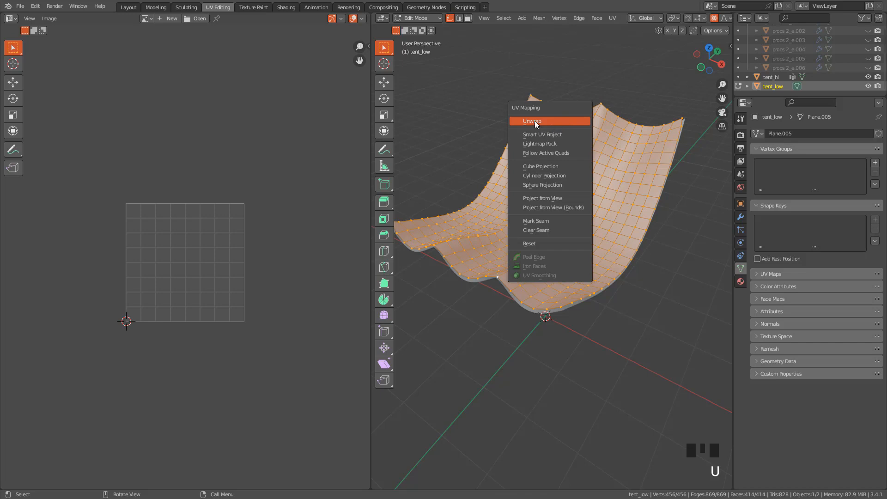
click(534, 121)
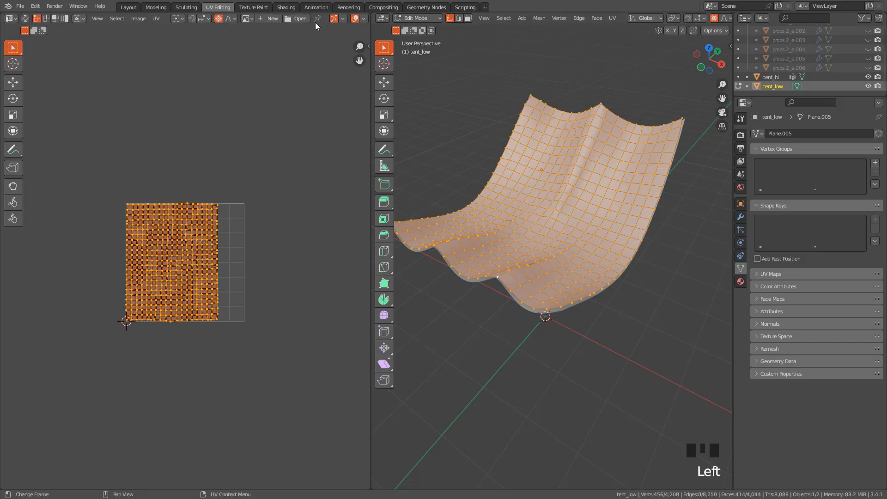
In the Shading workspace, create a new material for tent_low and name it tent
click(286, 8)
scroll(409, 150, up, 5)
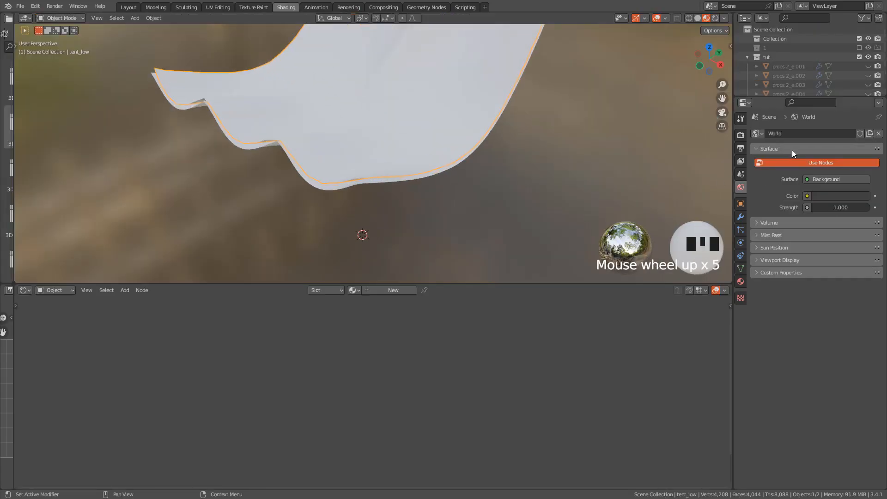
drag(793, 96, 793, 161)
shift+middle_drag(517, 123, 487, 141)
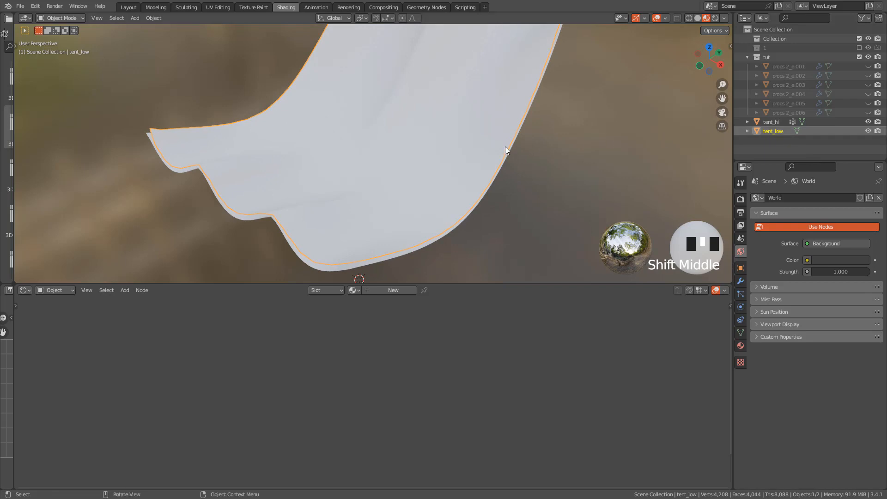
click(381, 291)
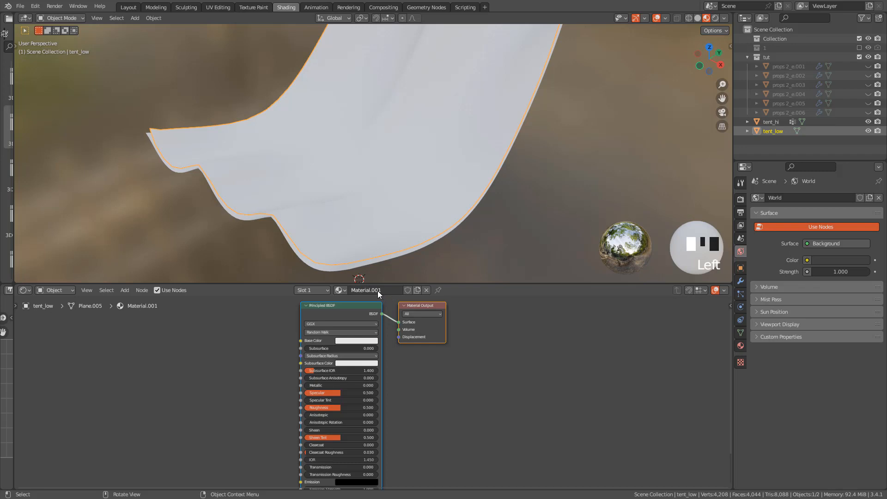
click(372, 290)
key(ctrl+a)
text(tent)
key(Return)
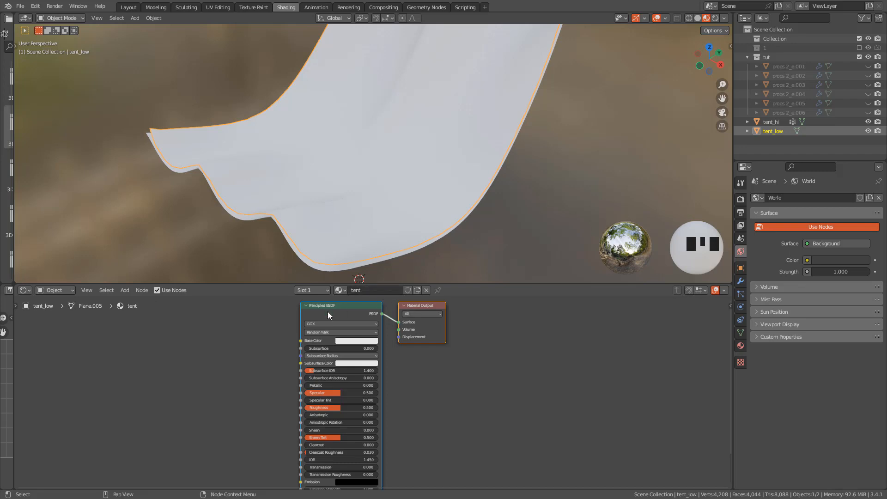
Shift the node view to make room and add an Image Texture node beside the Principled BSDF
middle_drag(338, 309, 513, 315)
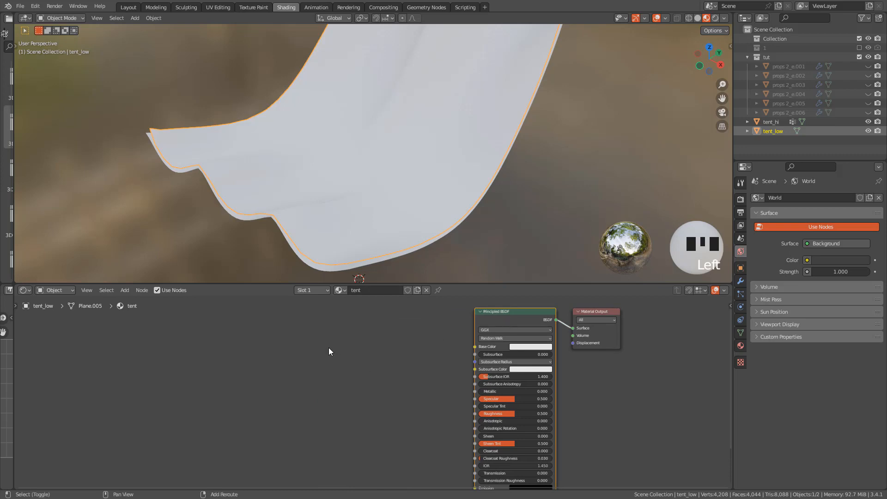
key(shift+a)
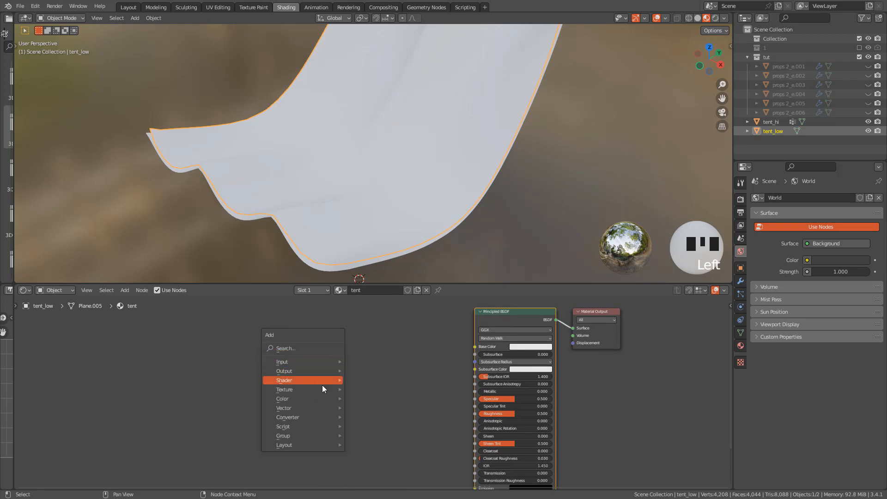
mouse_move(296, 390)
click(376, 316)
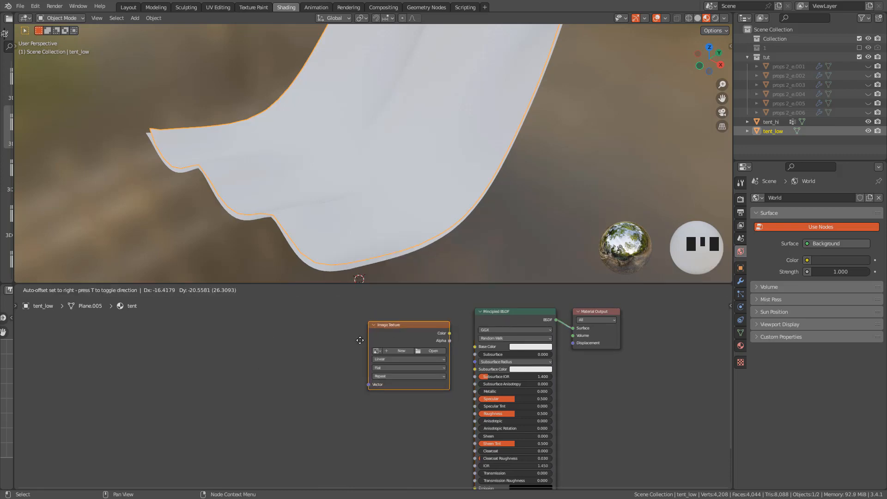
click(363, 370)
middle_drag(404, 361, 457, 339)
drag(366, 316, 369, 391)
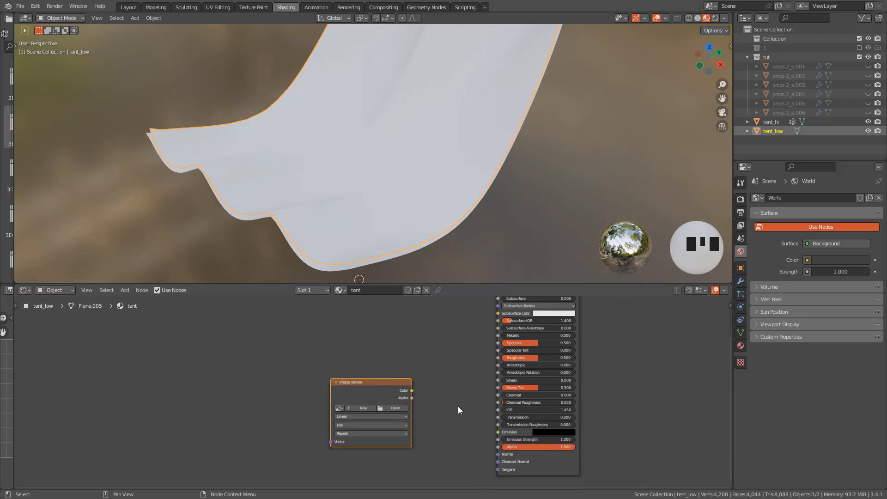
scroll(455, 383, up, 2)
Start a new image in the Image Texture node, setting both width and height to 2048 px
click(356, 364)
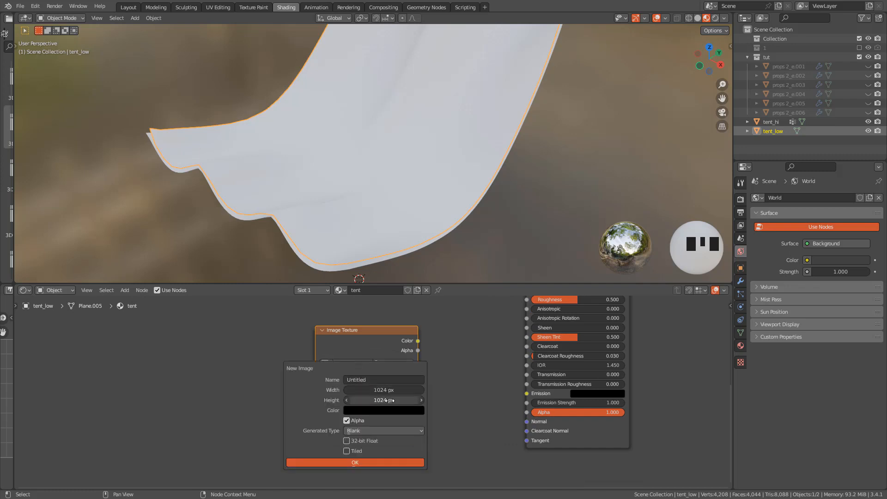
drag(382, 390, 382, 400)
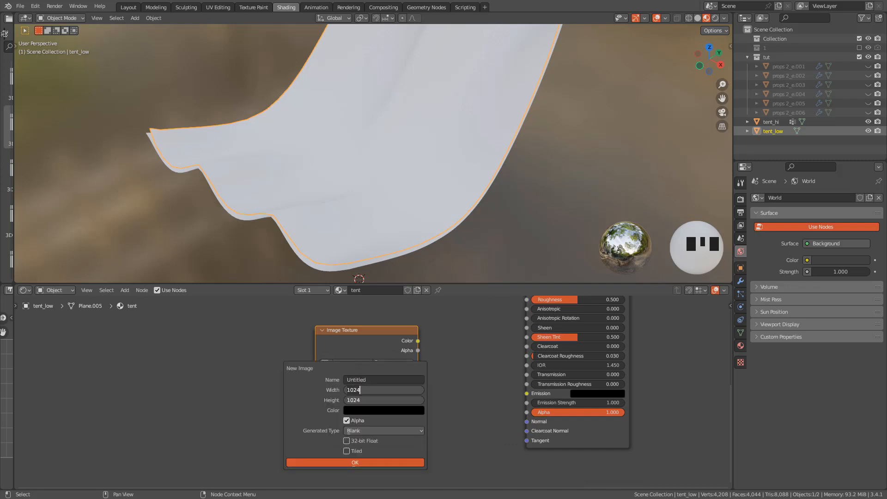
key(BackSpace)
key(BackSpace)
key(BackSpace)
key(BackSpace)
text(2048)
key(Return)
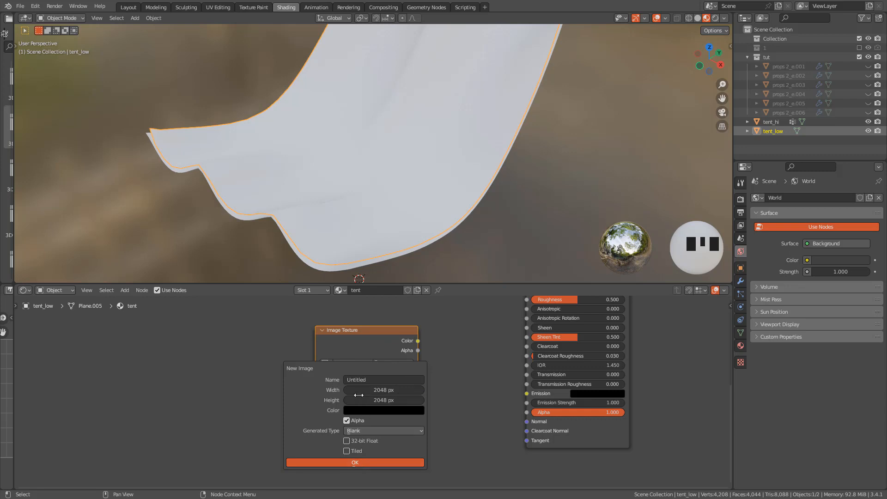
Name the new image tent_normal, create it, and set its color space to Non-Color
click(370, 379)
key(ctrl+a)
text(te)
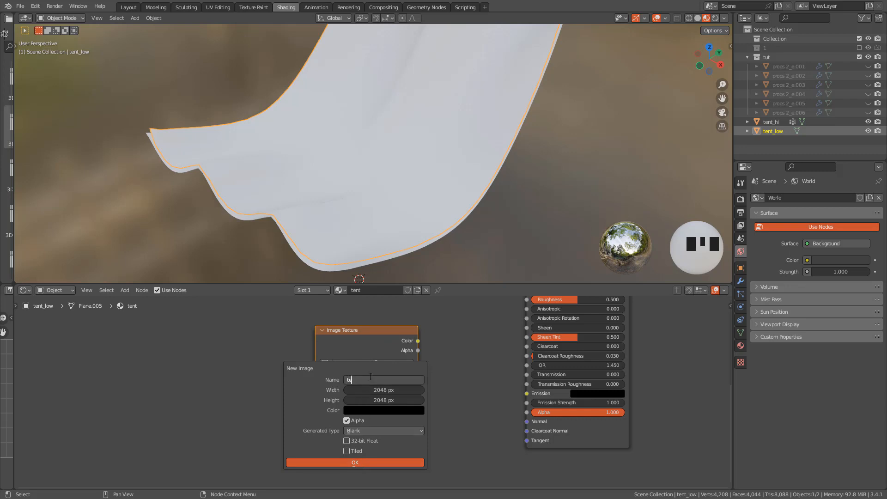
text(nt_normal)
key(Return)
click(355, 462)
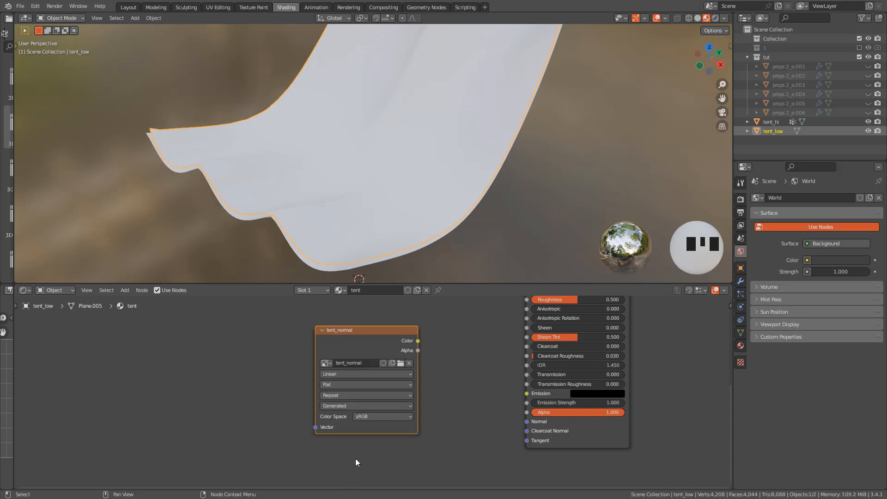
click(397, 417)
click(372, 360)
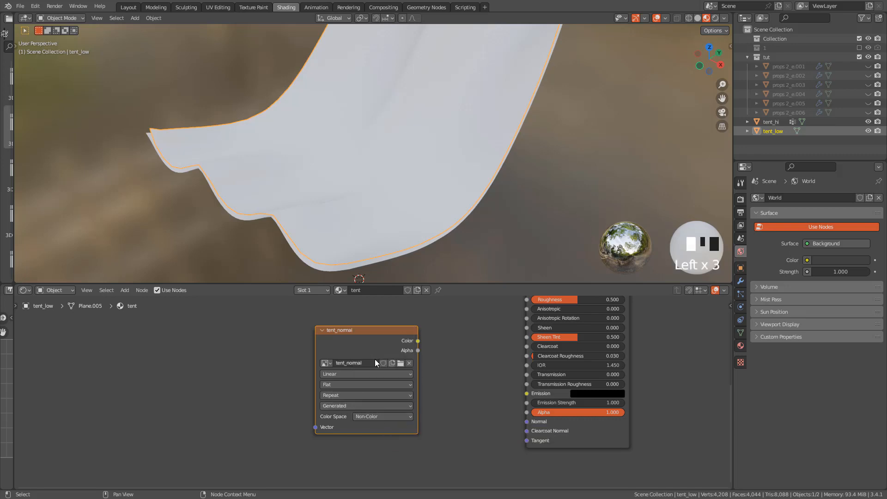
Connect tent_normal's Color to the Principled BSDF's Normal input and insert a Normal Map node into that link
mouse_move(418, 342)
mouse_down()
mouse_move(523, 407)
mouse_move(527, 422)
mouse_up()
key(shift+a)
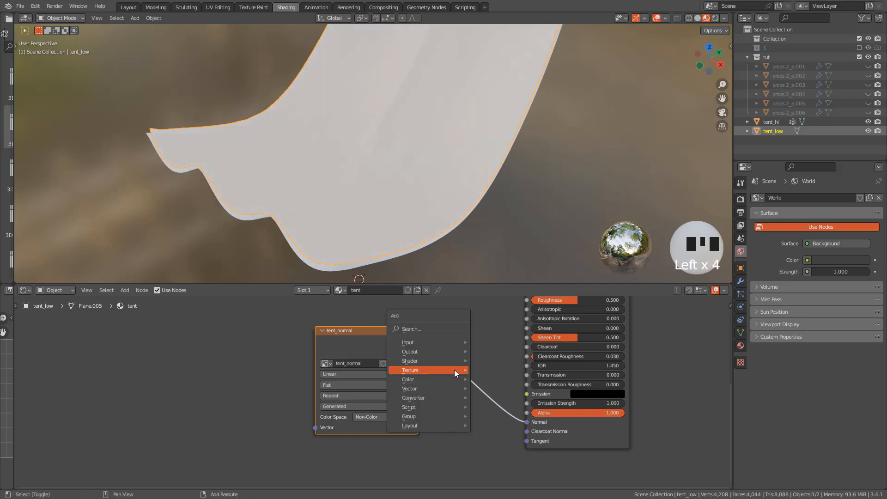
mouse_move(419, 390)
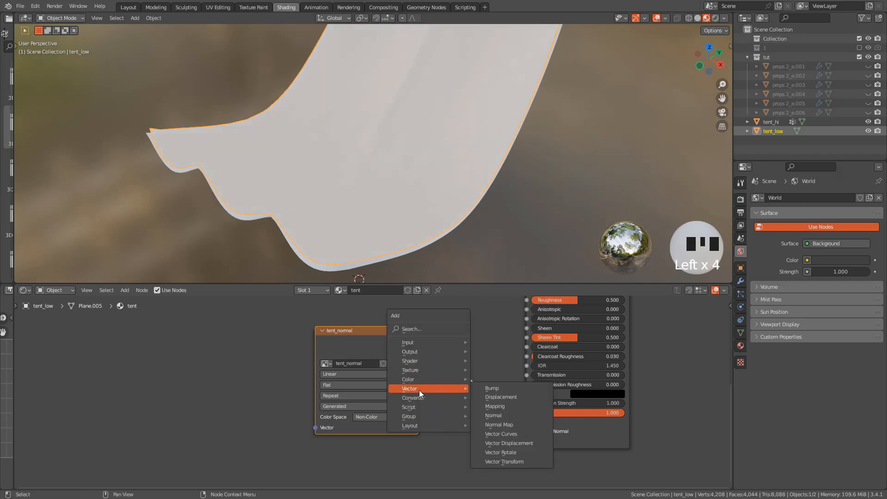
click(501, 424)
click(451, 352)
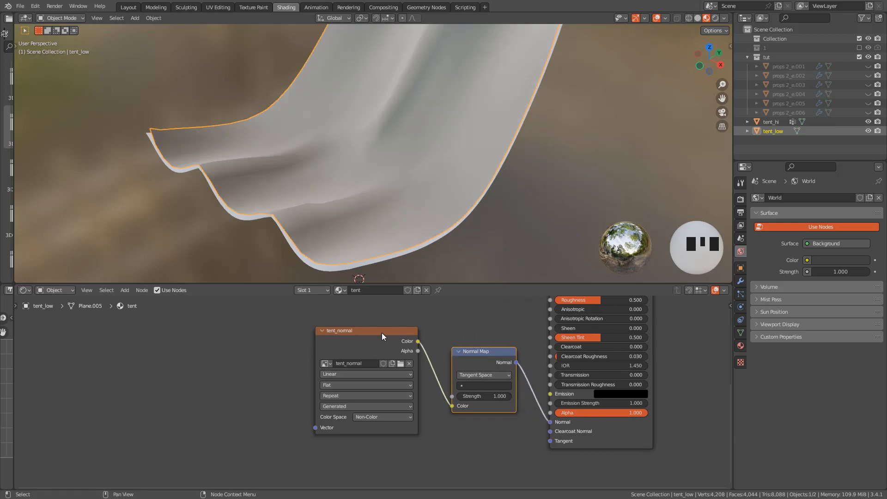
Select the tent_normal texture node and add tent_hi to the object selection, keeping tent_low active
middle_drag(405, 344, 415, 369)
click(355, 365)
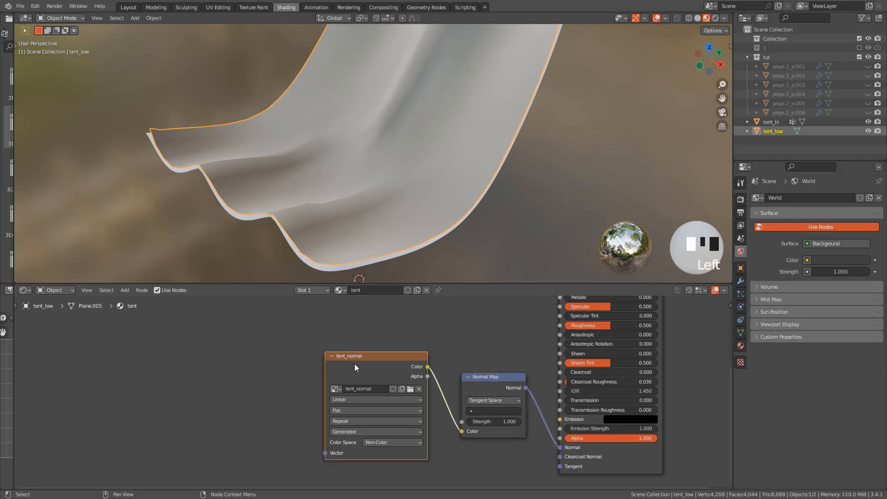
mouse_move(366, 370)
mouse_down()
mouse_move(358, 347)
mouse_move(354, 361)
mouse_move(370, 362)
mouse_move(371, 354)
mouse_move(347, 360)
mouse_move(357, 360)
mouse_move(356, 369)
mouse_up()
scroll(393, 361, down, 3)
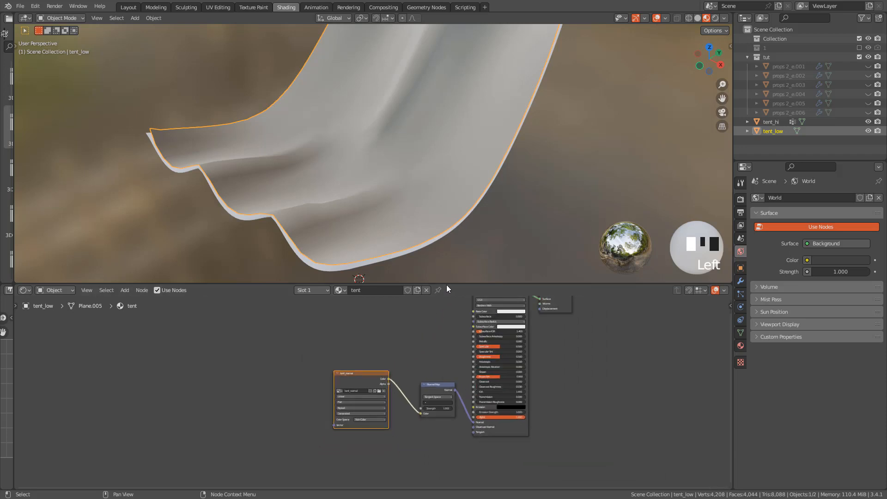
shift+middle_drag(622, 83, 587, 178)
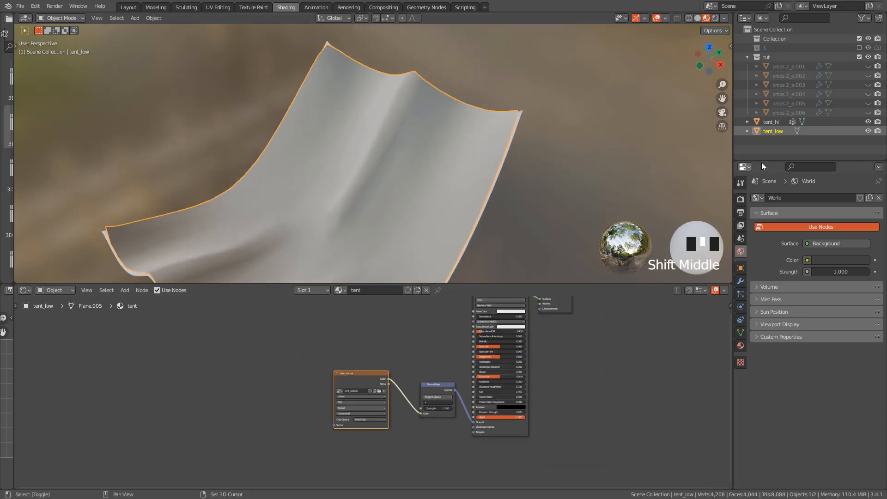
shift+click(769, 123)
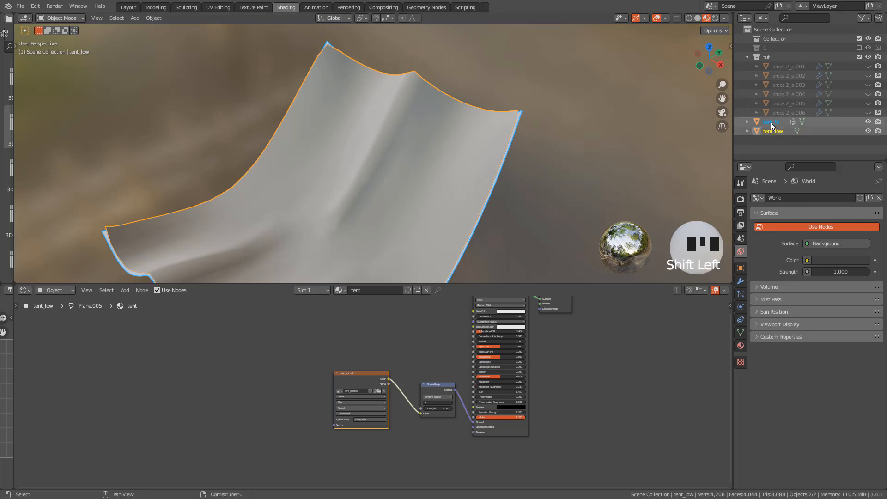
shift+middle_drag(561, 157, 573, 88)
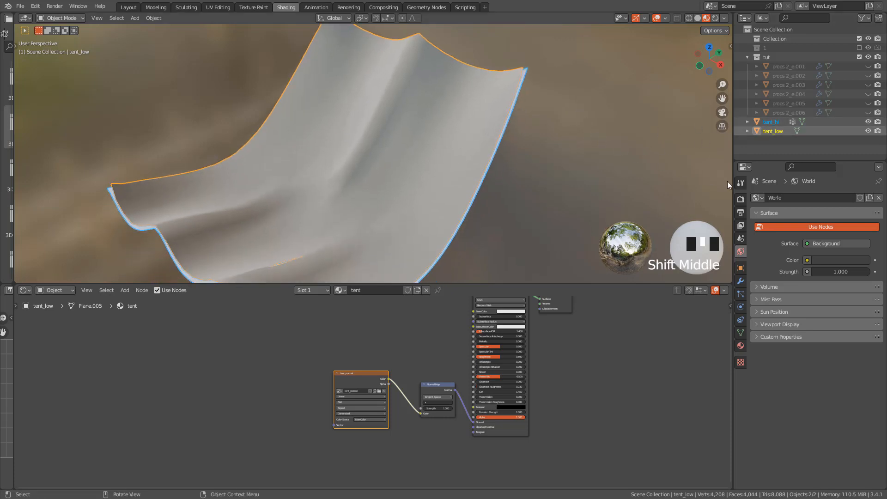
Set the scene's render engine to Cycles and its device to GPU Compute
click(741, 201)
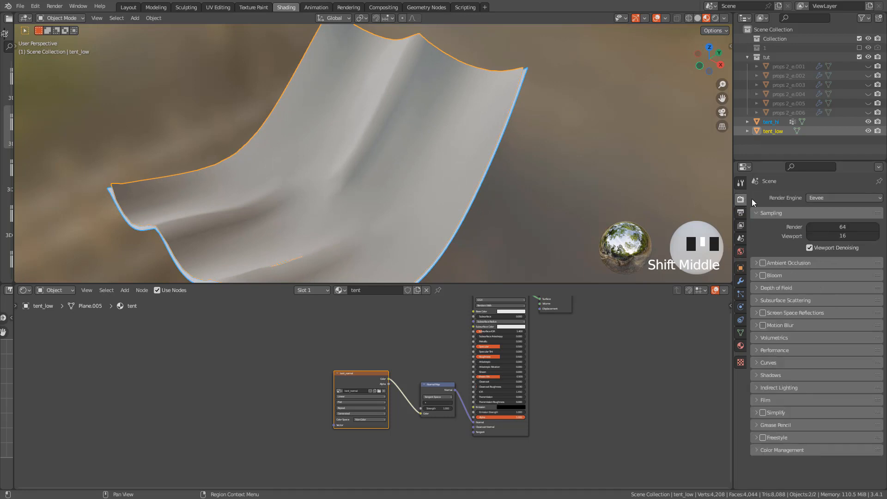
click(830, 198)
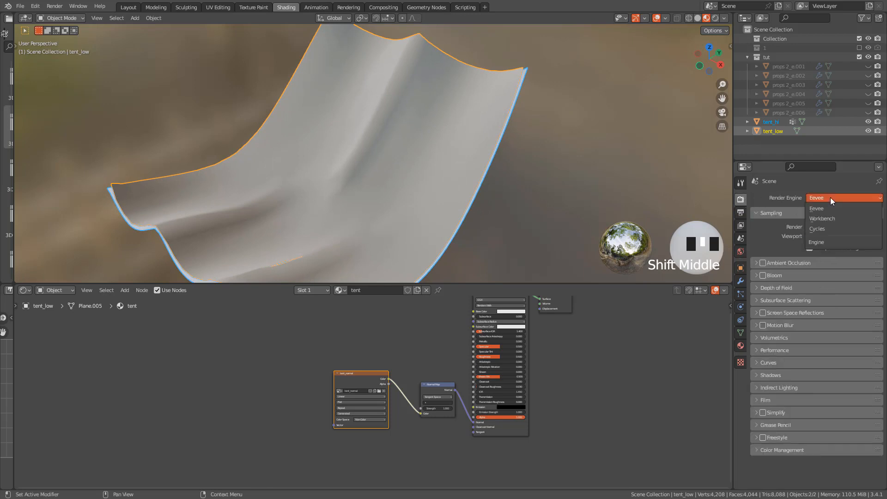
click(824, 228)
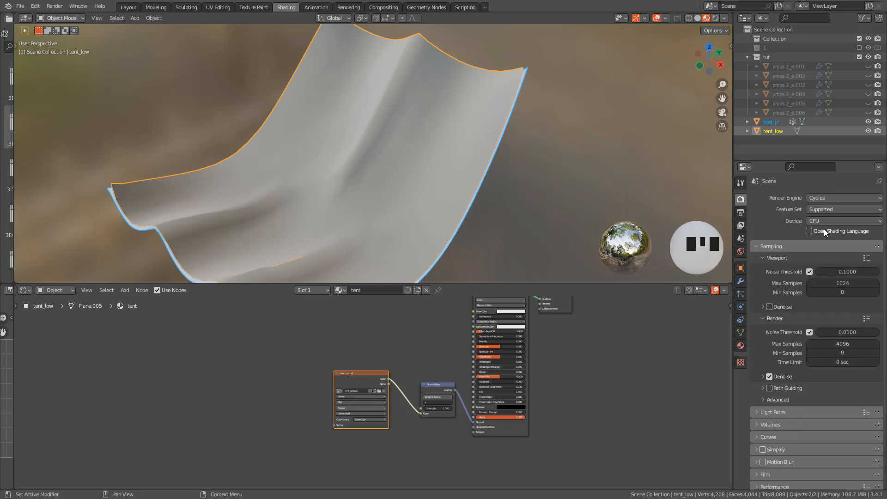
click(822, 220)
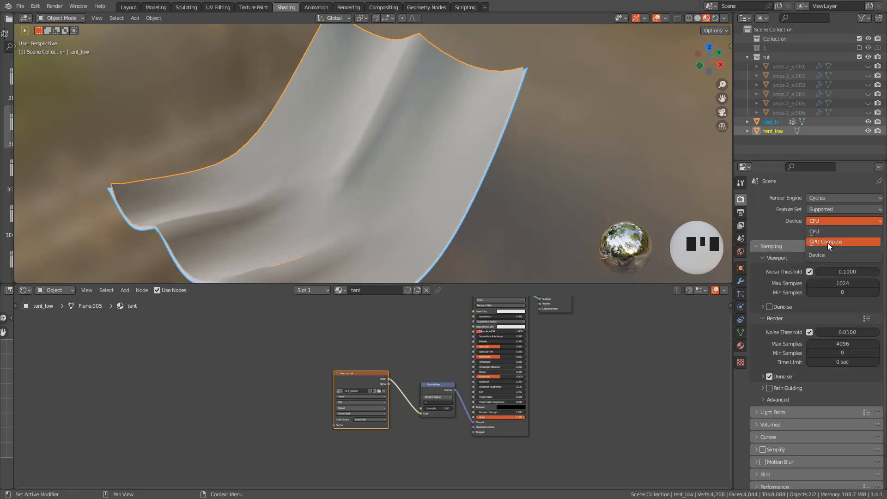
click(828, 242)
scroll(778, 378, down, 2)
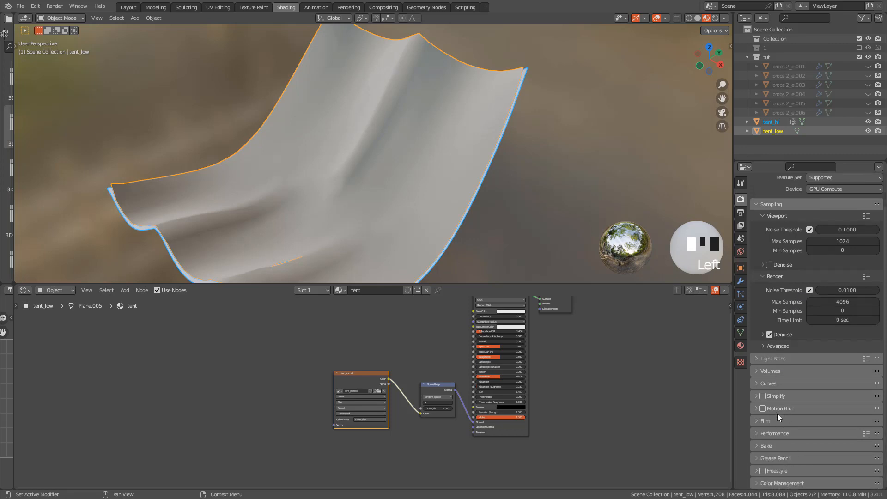
Configure the bake with type Normal, Selected to Active enabled and a margin size of 12 px
click(766, 446)
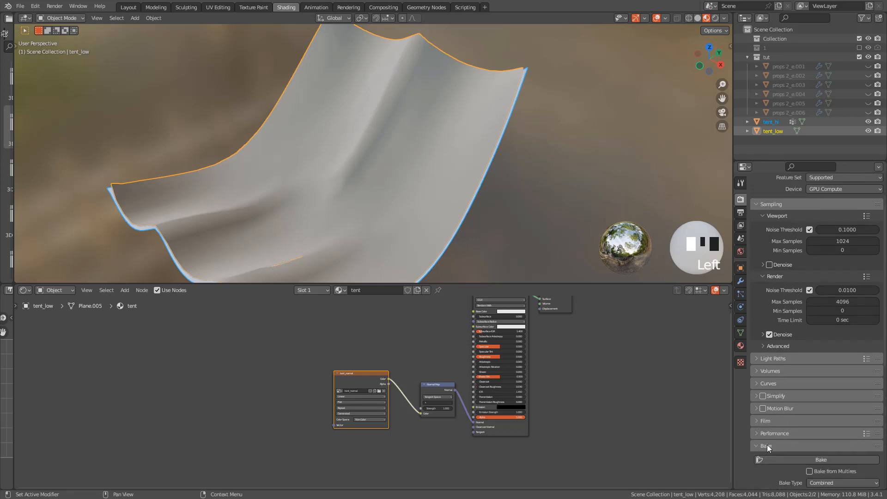
scroll(778, 440, down, 7)
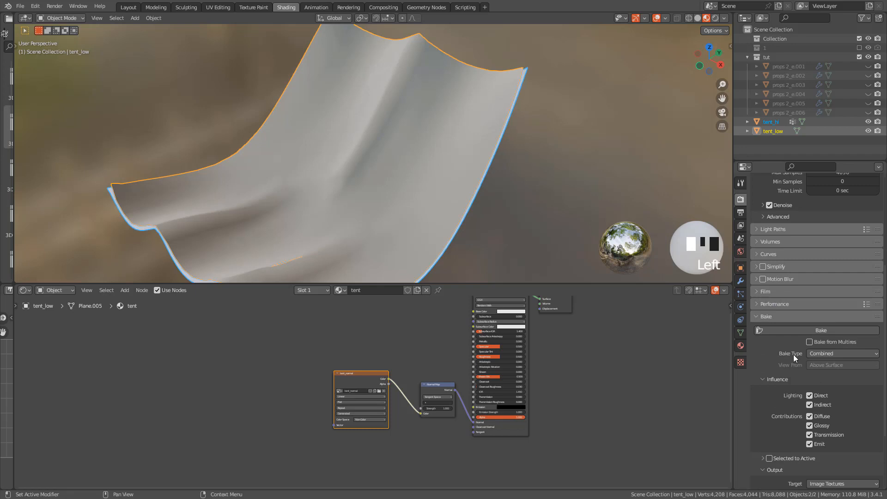
click(822, 353)
click(826, 405)
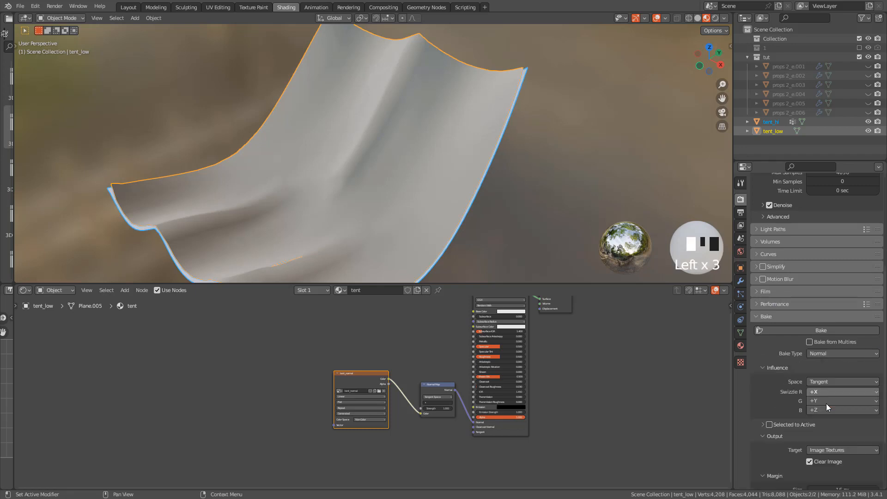
click(770, 424)
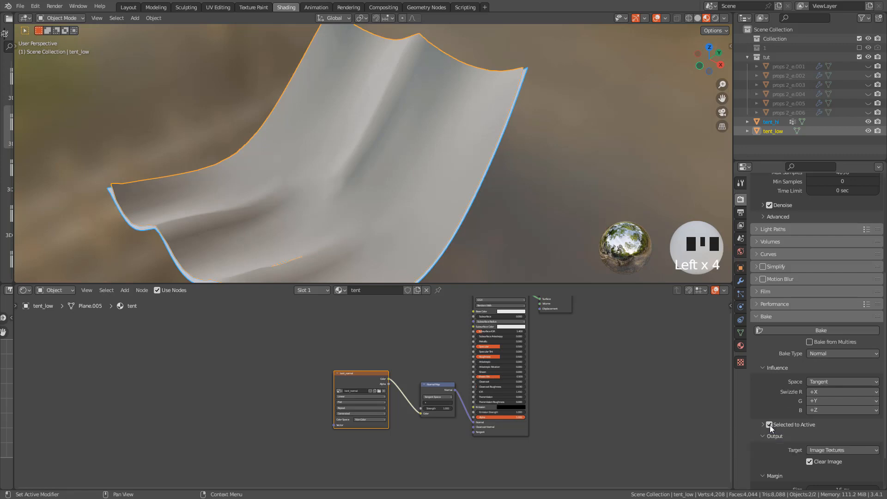
scroll(795, 424, down, 3)
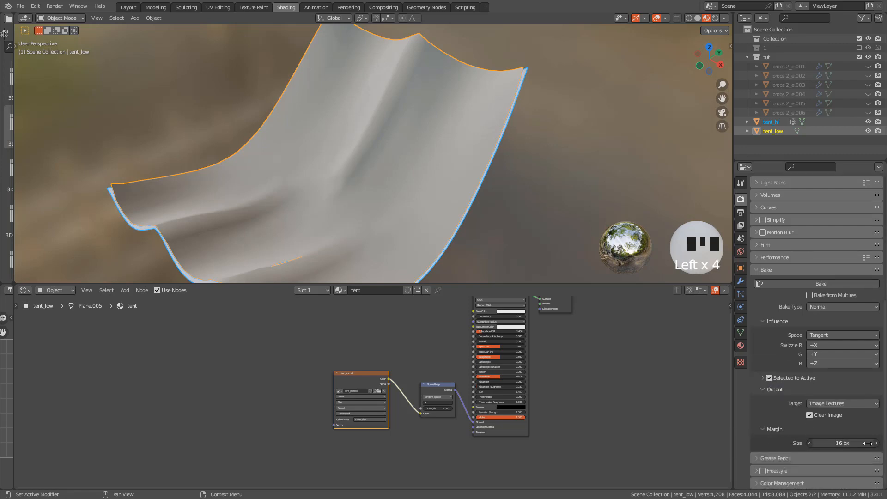
drag(868, 443, 842, 445)
scroll(831, 430, up, 2)
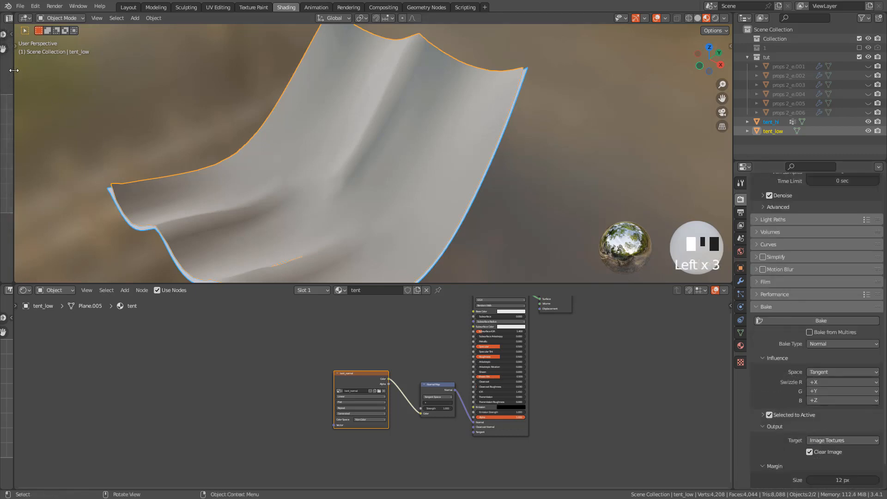
Display the tent_normal image in a widened UV Editor beside the viewport and bake the normal map
drag(14, 70, 179, 98)
click(10, 18)
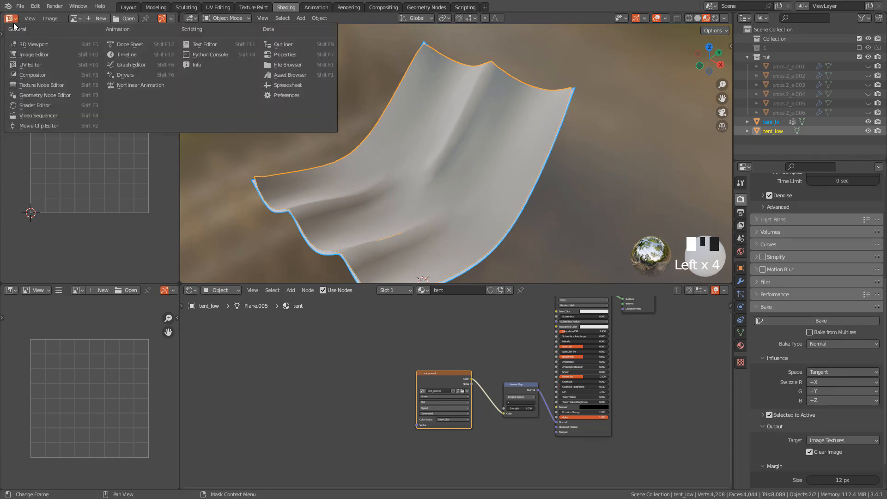
click(31, 64)
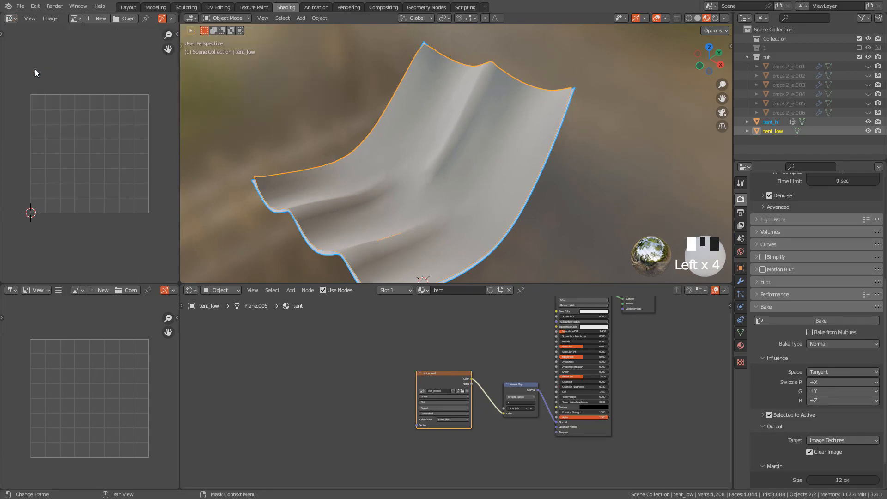
click(76, 18)
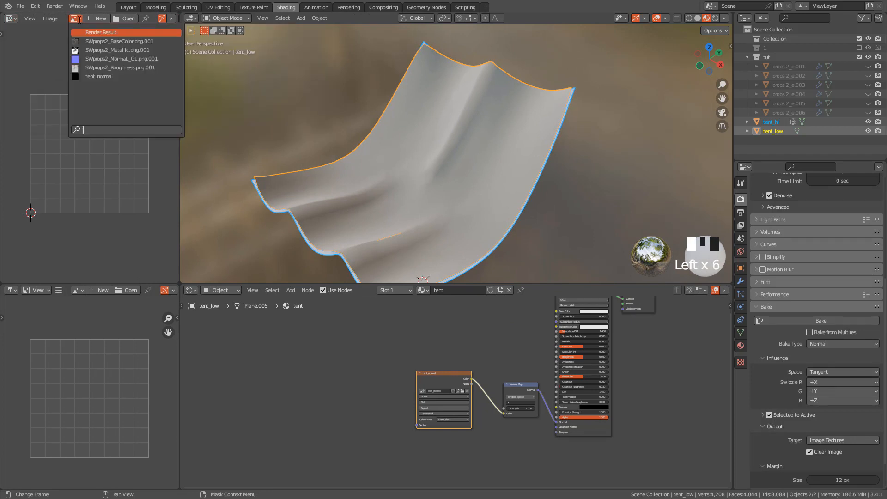
click(98, 76)
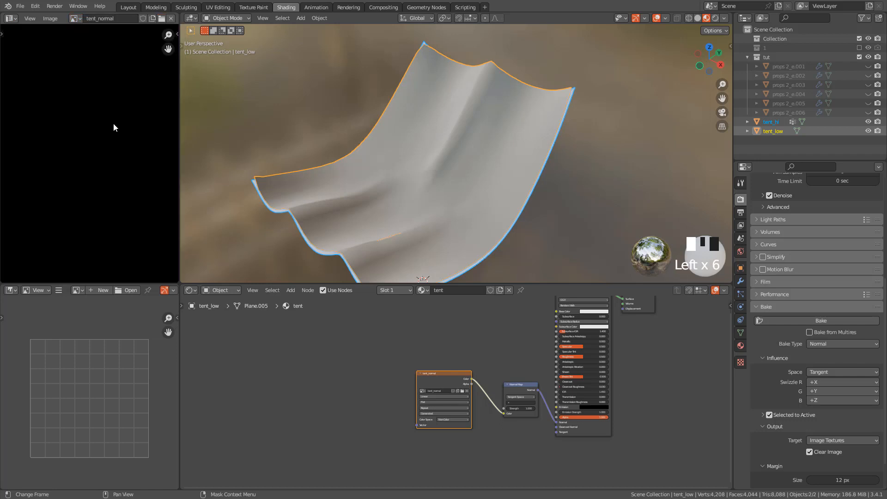
scroll(114, 127, down, 5)
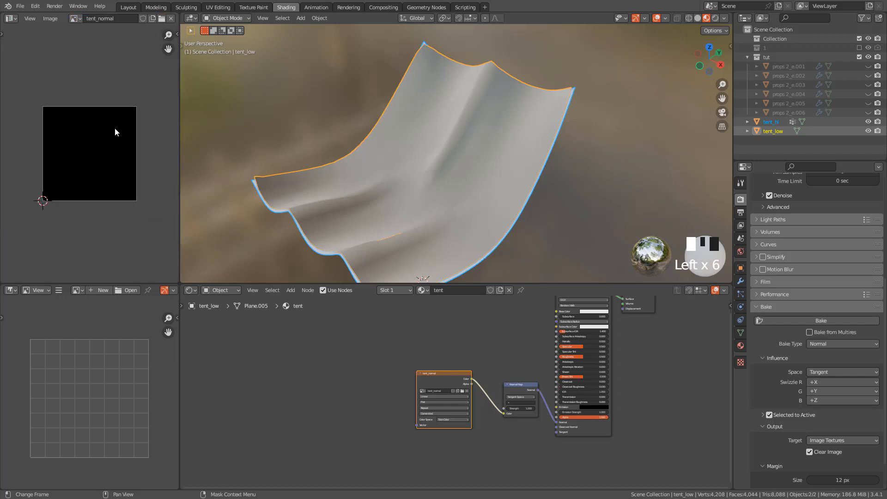
click(823, 320)
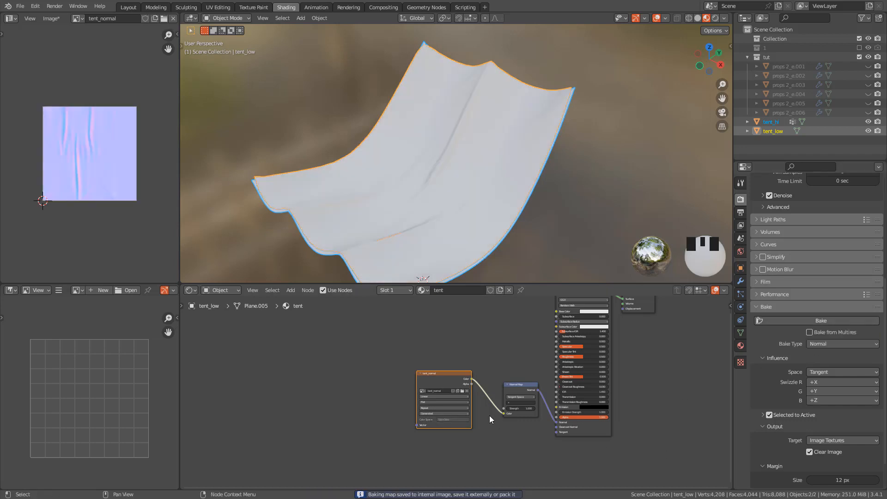
Hide tent_hi in the viewport and select tent_low
middle_drag(409, 170, 439, 169)
scroll(483, 152, up, 2)
middle_drag(484, 152, 638, 140)
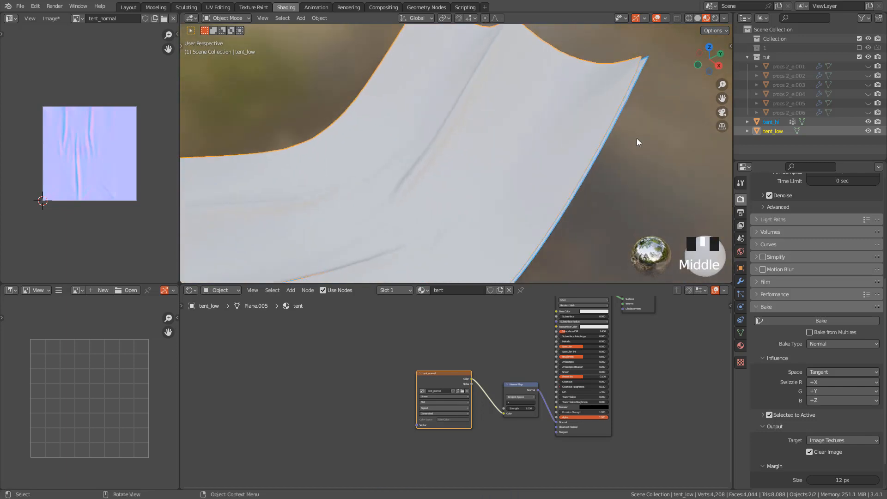
click(868, 122)
scroll(525, 118, down, 2)
middle_drag(525, 117, 504, 146)
click(495, 150)
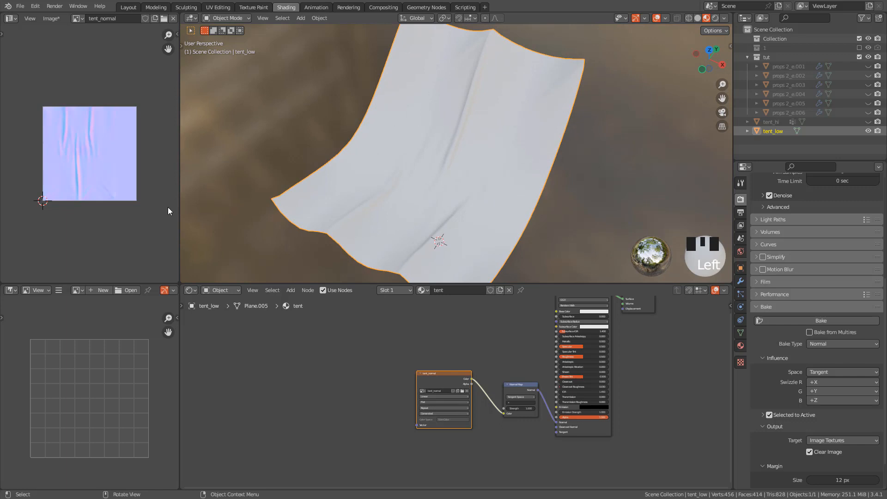
Inspect the baked folds on tent_low from several angles, comparing solid, wireframe and material preview shading
scroll(71, 146, up, 3)
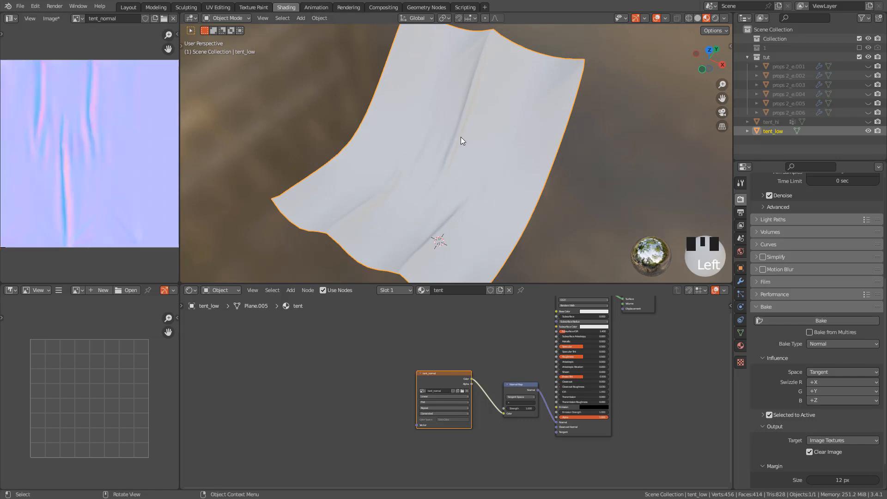
middle_drag(461, 137, 479, 138)
scroll(509, 139, up, 2)
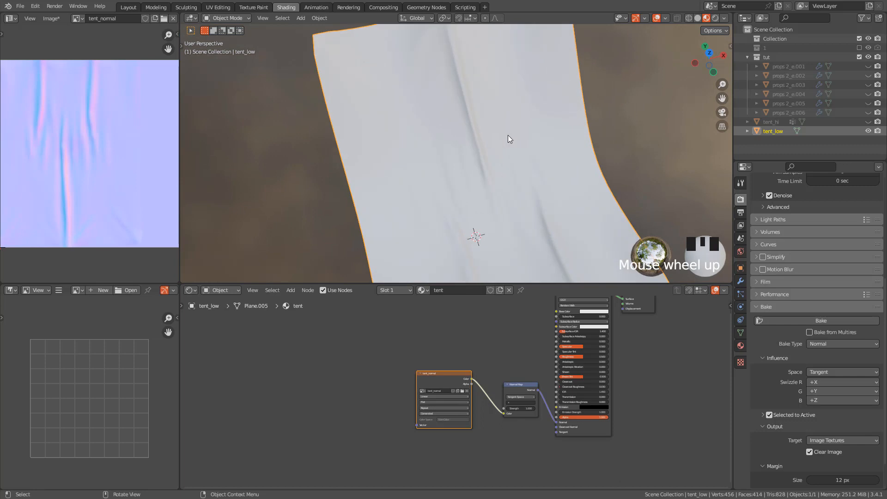
middle_drag(621, 44, 489, 119)
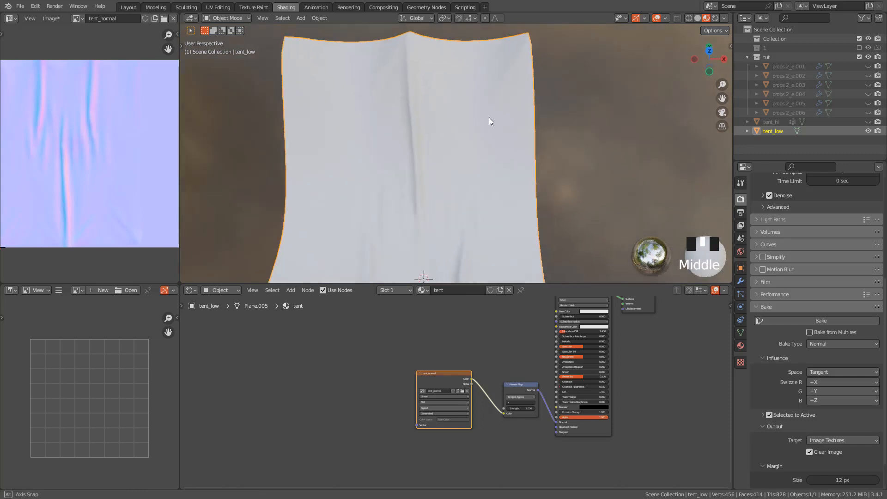
click(697, 18)
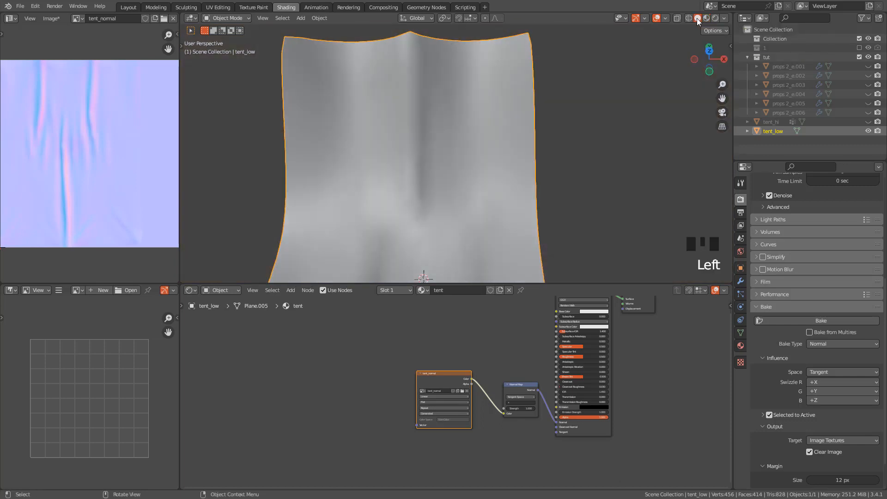
click(706, 20)
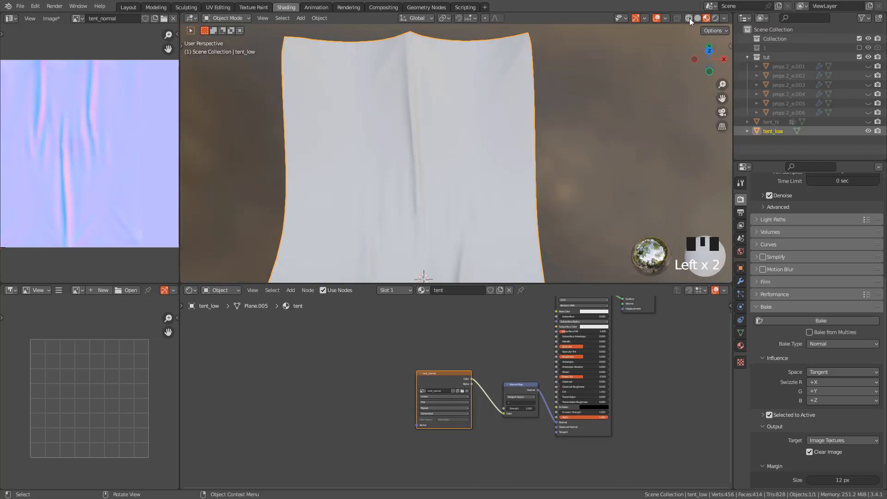
click(689, 18)
middle_drag(560, 117, 426, 93)
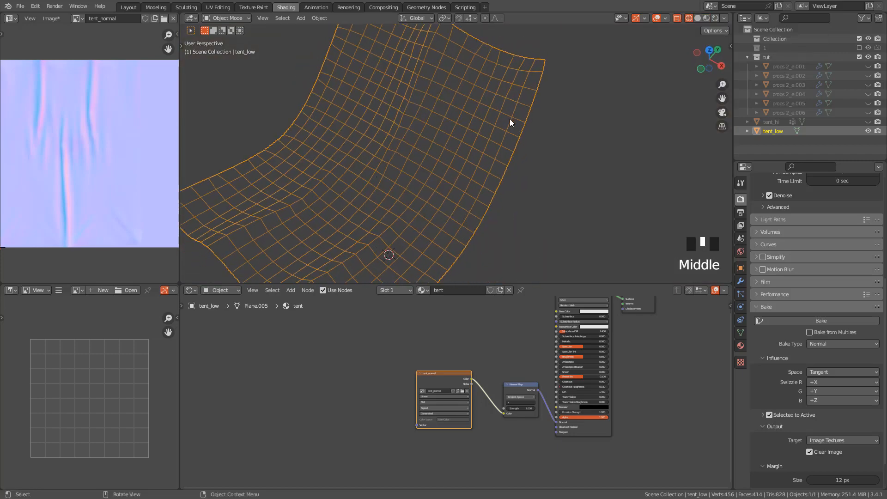
click(707, 18)
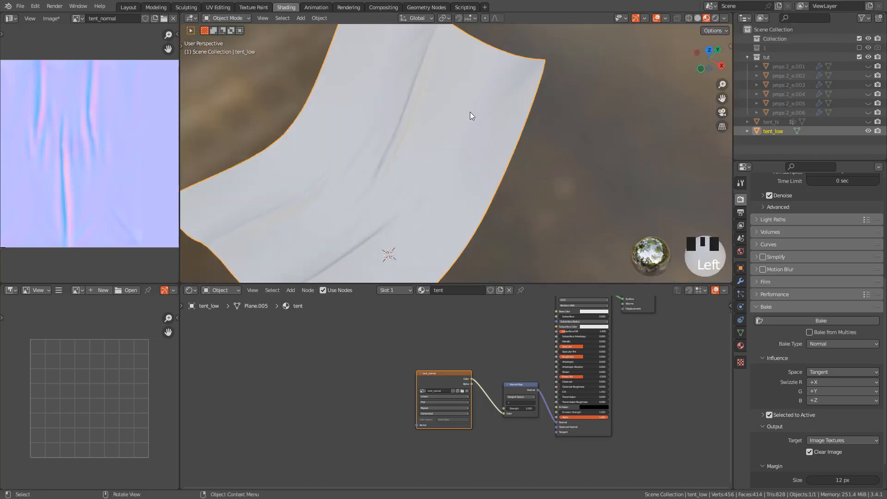
middle_drag(470, 115, 513, 92)
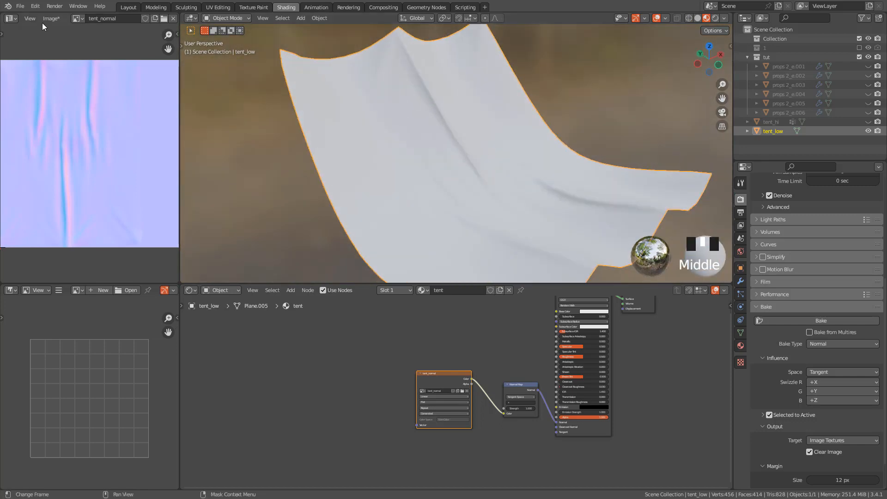
Save the baked image as tent_normal.png in the tut cloth sim folder, in PNG format
click(54, 20)
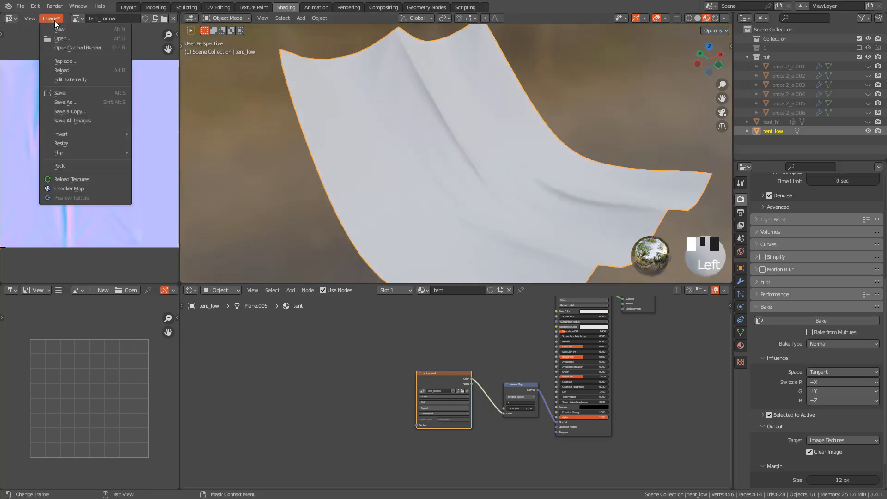
click(67, 102)
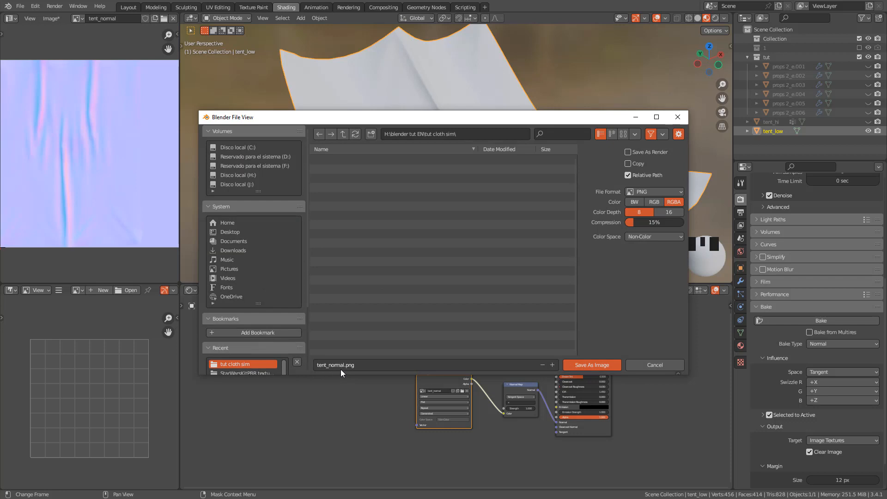
click(598, 364)
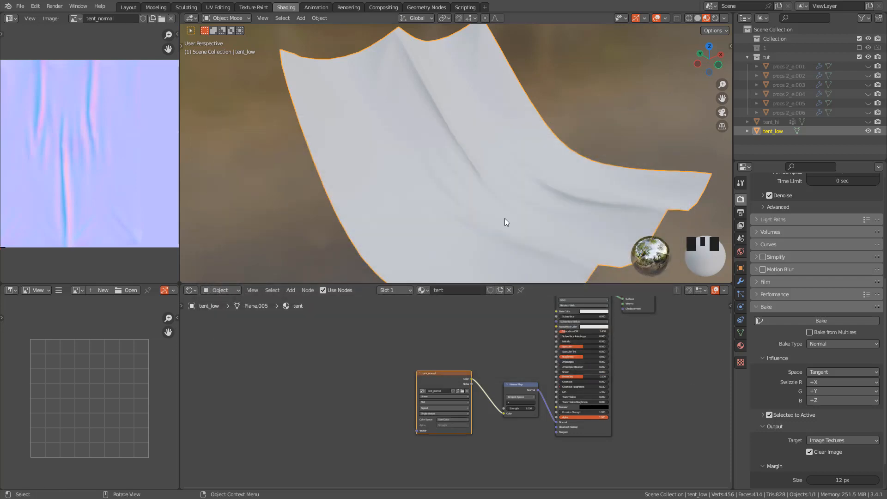
Try red-orange and another base color on the tent material's Principled BSDF, undoing the color changes
middle_drag(505, 222, 464, 167)
scroll(552, 320, up, 4)
middle_drag(552, 320, 531, 373)
scroll(531, 373, up, 2)
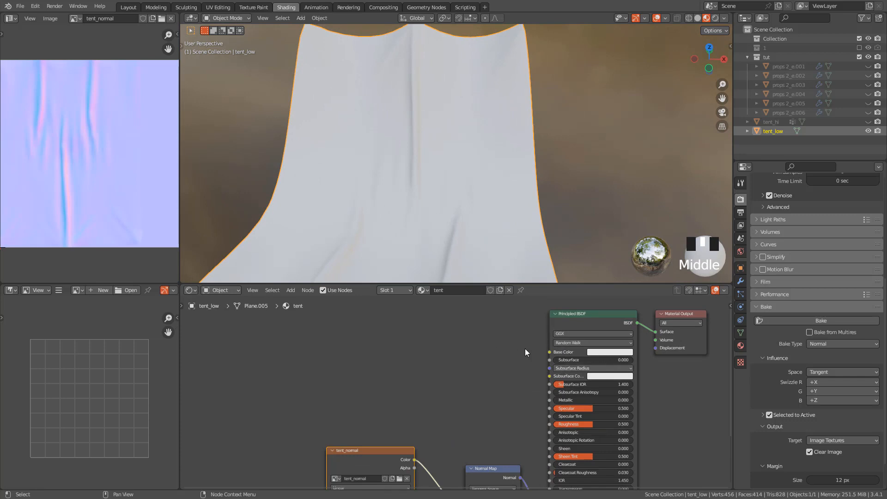
click(601, 353)
drag(618, 272, 614, 295)
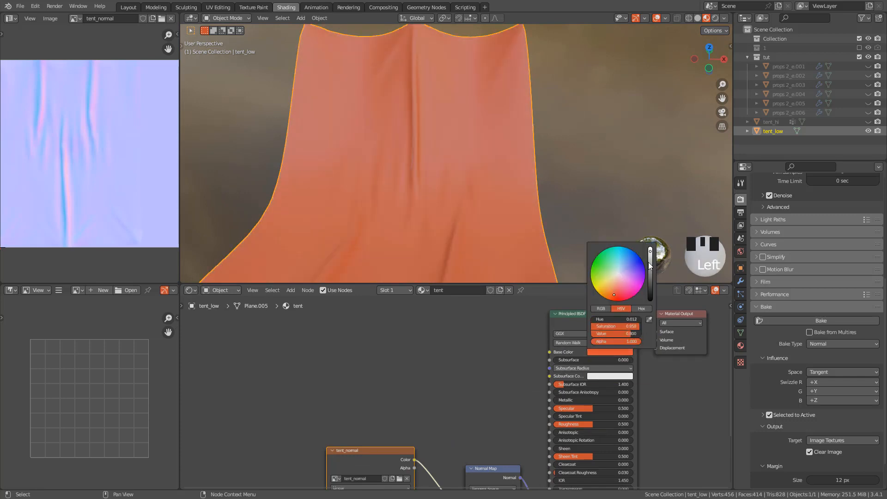
drag(650, 262, 651, 263)
mouse_move(567, 407)
mouse_down()
mouse_move(528, 407)
mouse_move(568, 408)
mouse_up()
key(ctrl+z)
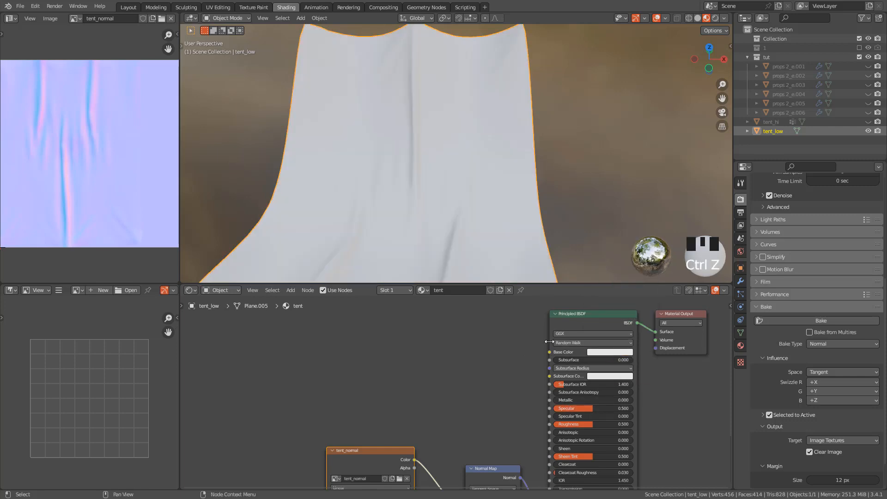
click(608, 352)
drag(618, 273, 626, 257)
key(ctrl+z)
key(ctrl+z)
key(ctrl+z)
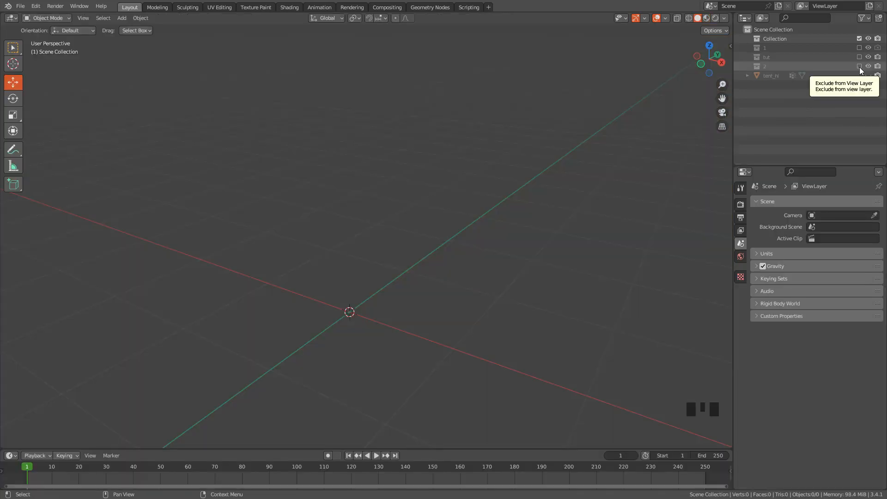
Include collection 2 in the view layer and open its Plane object in Edit Mode
click(860, 67)
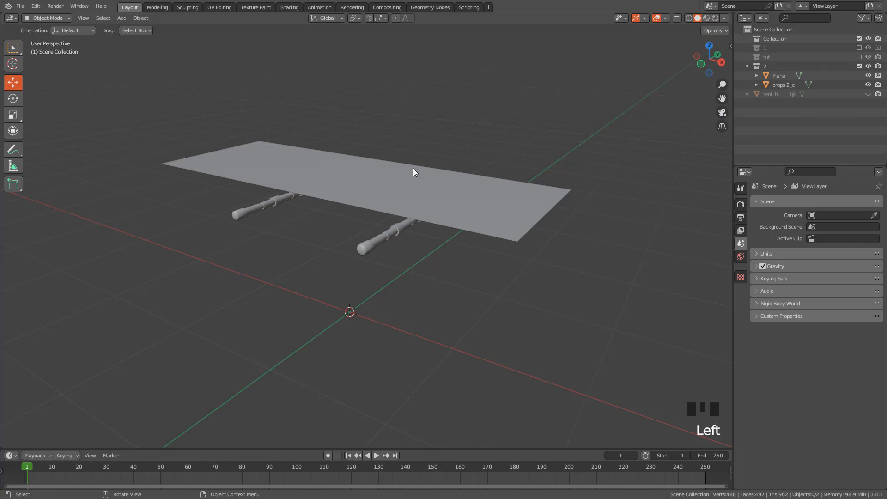
middle_drag(437, 193, 440, 172)
click(392, 176)
key(Tab)
key(Tab)
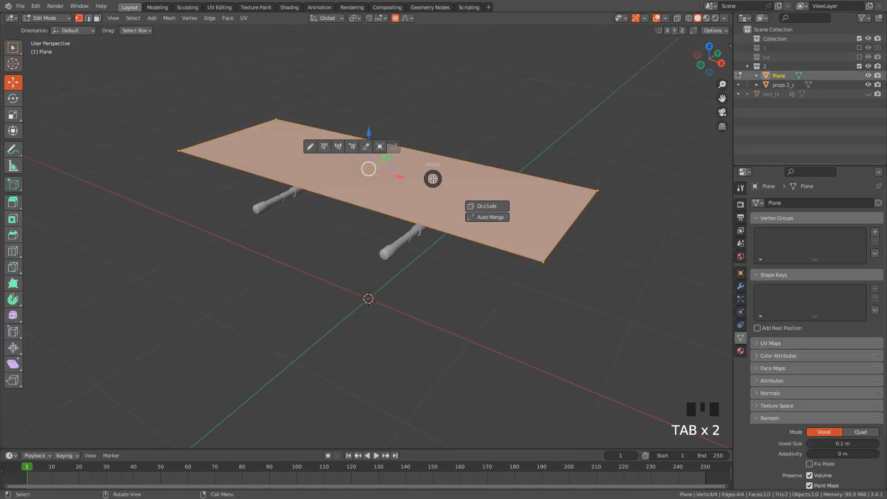
key(Tab)
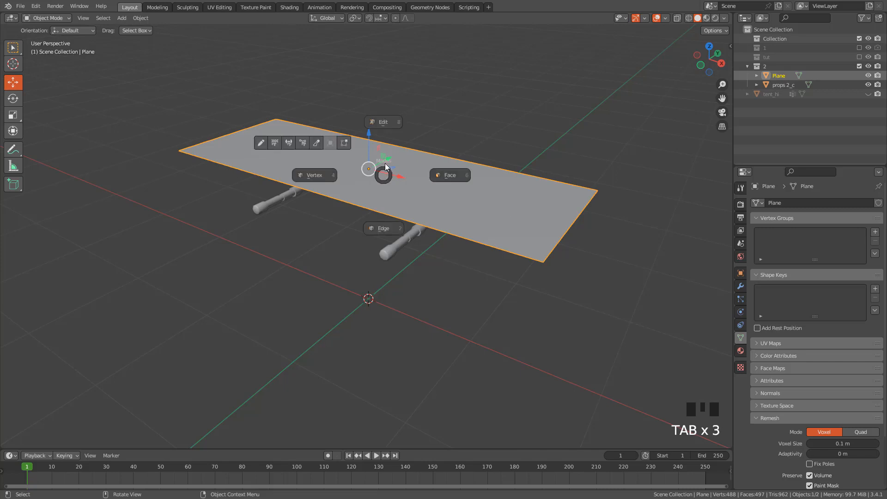
click(392, 125)
middle_drag(397, 157, 452, 209)
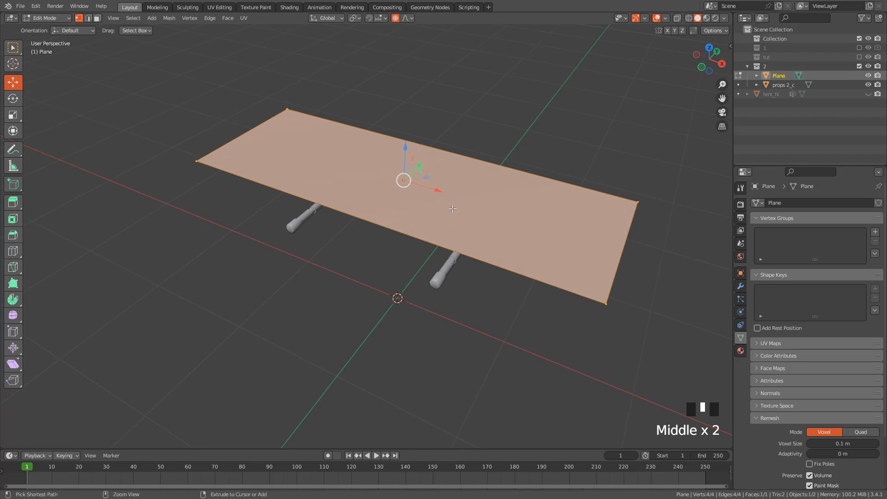
Add eight evenly spaced, unslid loop cuts along the length of the plane
key(ctrl+r)
scroll(410, 231, up, 6)
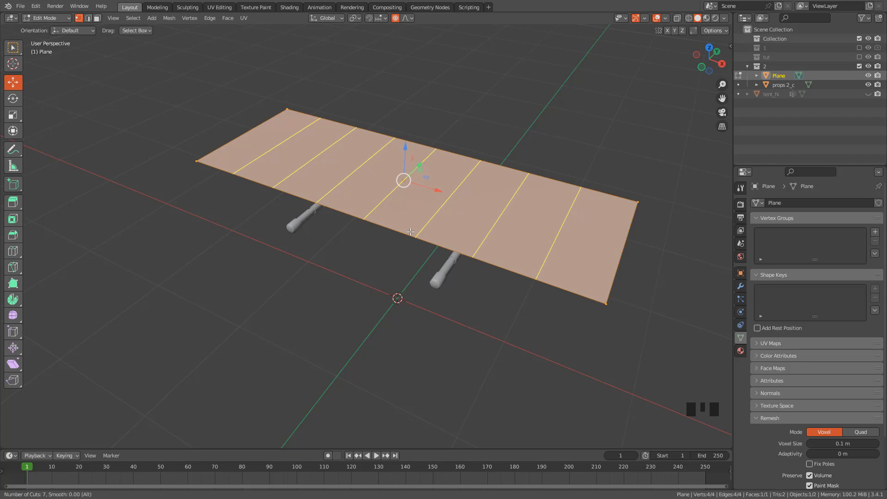
scroll(411, 232, up, 1)
click(411, 232)
right_click(411, 232)
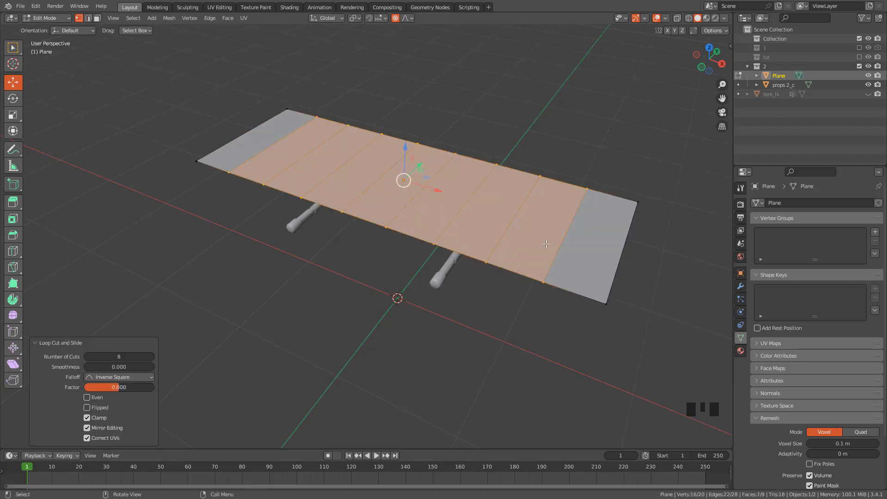
Undo the eight loop cuts across the plane
key(ctrl+r)
scroll(551, 239, up, 1)
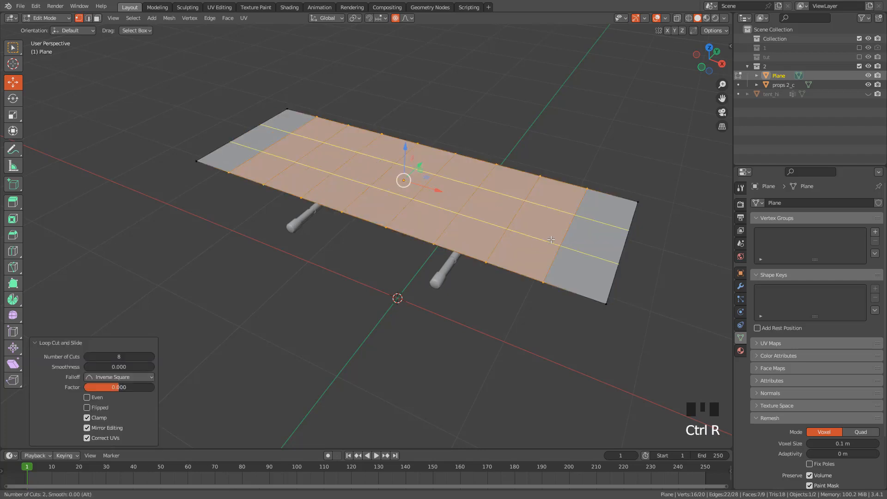
right_click(552, 239)
key(ctrl+z)
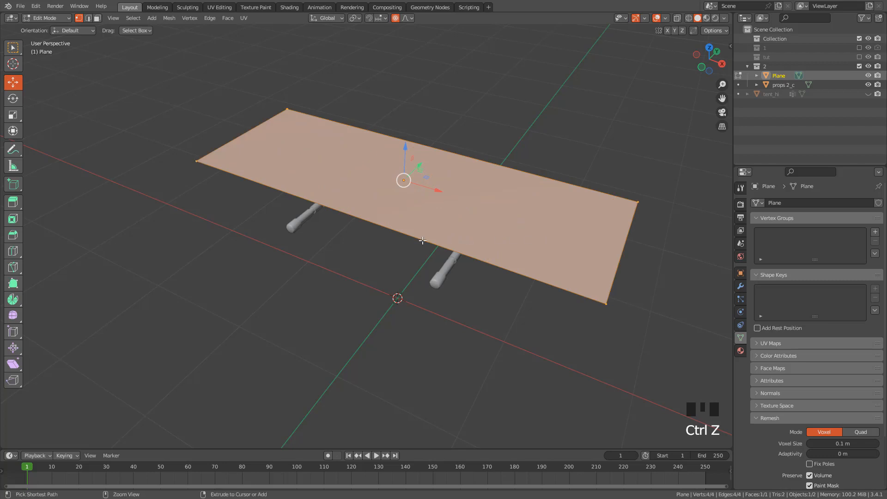
Add eight evenly spaced loop cuts across the plane's length and two lengthwise ones, leaving all of them unslid
key(ctrl+r)
scroll(422, 241, up, 6)
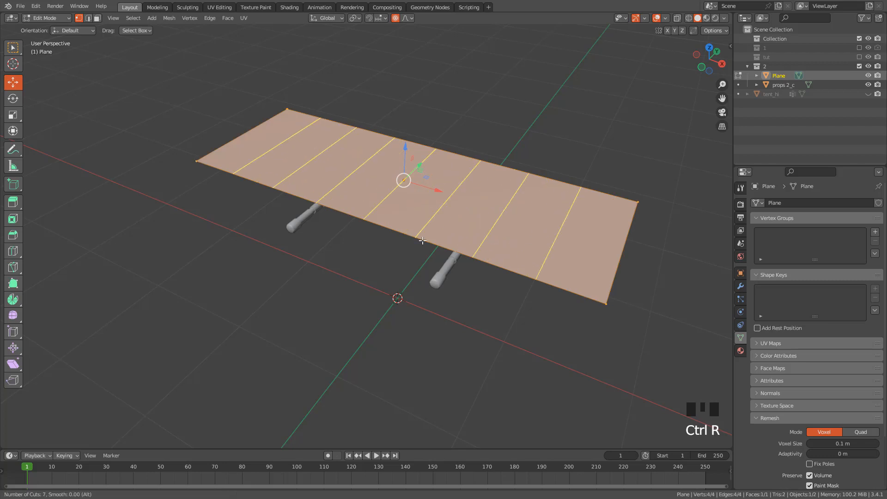
scroll(422, 241, up, 1)
click(422, 240)
right_click(520, 231)
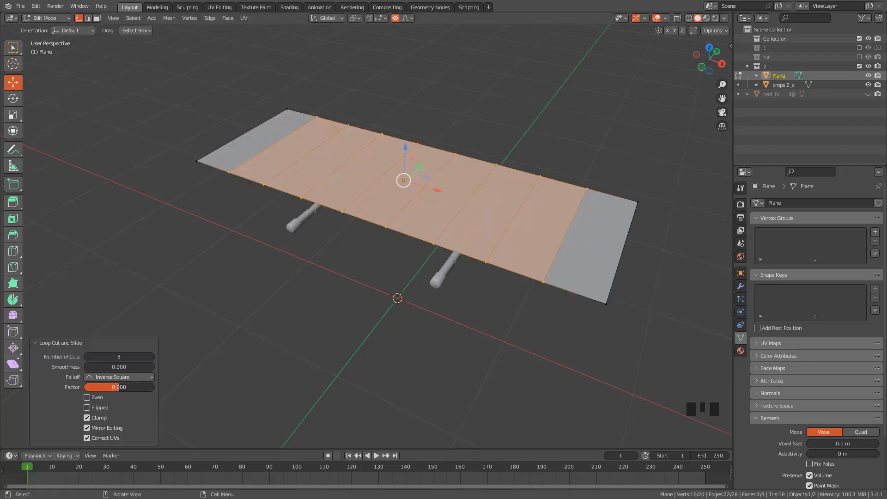
key(ctrl+r)
scroll(521, 231, up, 1)
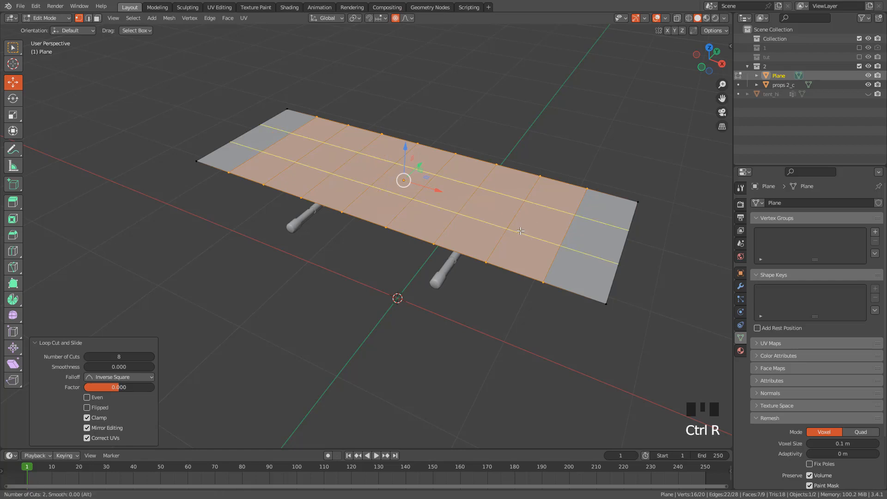
click(521, 232)
right_click(521, 231)
mouse_move(521, 231)
middle_down()
mouse_move(495, 269)
mouse_move(522, 236)
middle_up()
Select the whole plane mesh and subdivide it with 10 cuts
key(a)
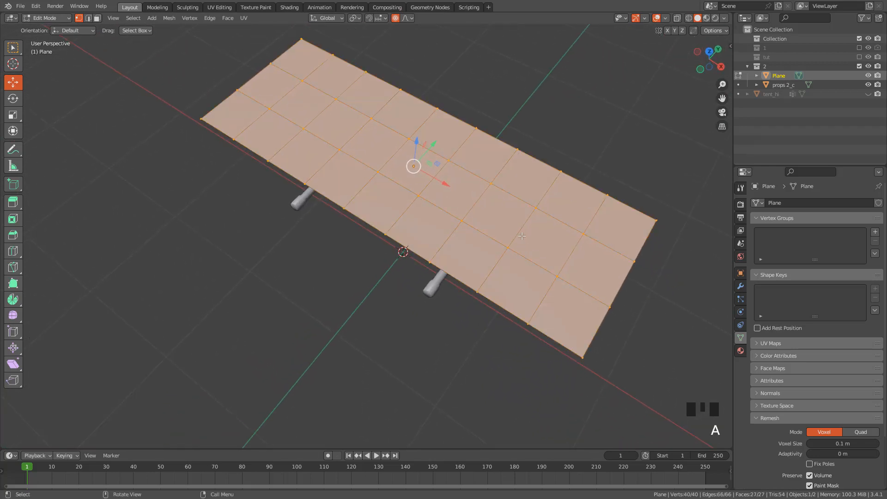
right_click(519, 232)
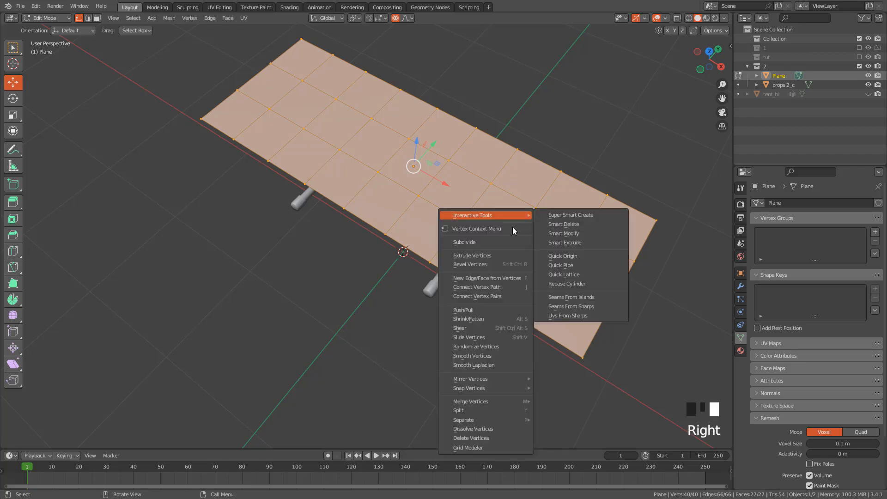
click(479, 242)
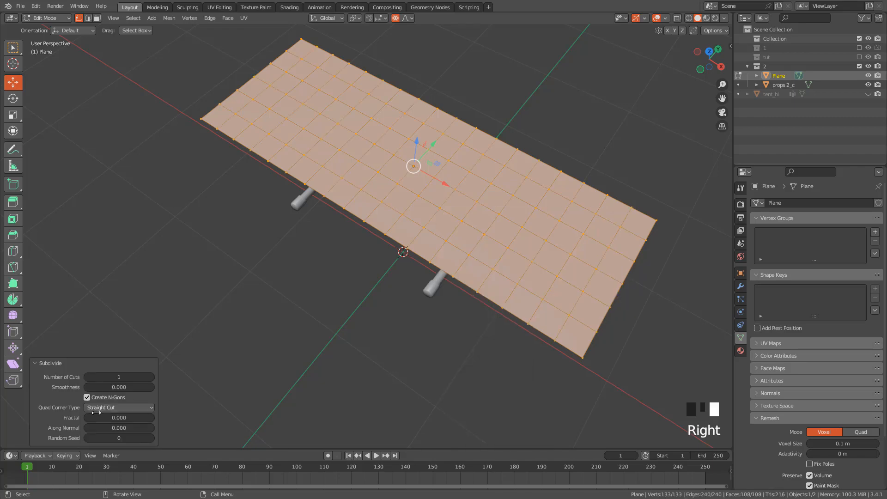
drag(119, 377, 152, 377)
middle_drag(184, 268, 338, 187)
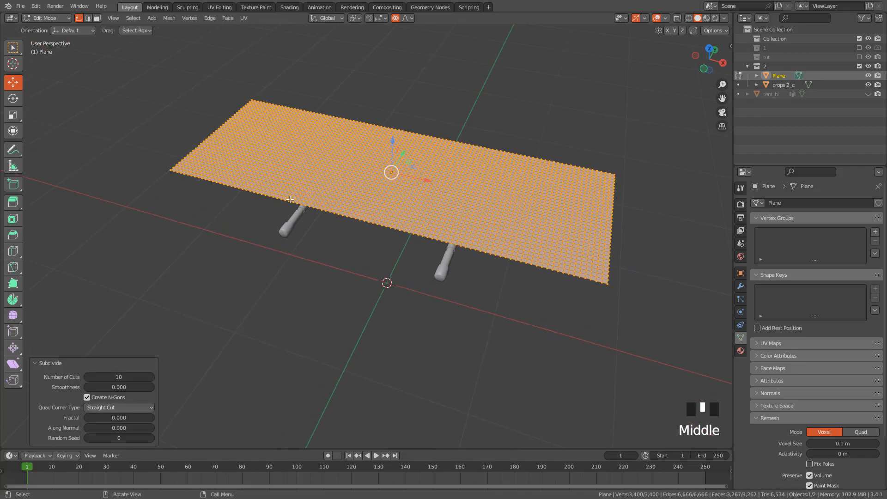
Return the plane to Object Mode and add cloth physics with 10 quality steps and an air viscosity of 3
key(Tab)
click(336, 138)
shift+middle_drag(464, 216, 484, 228)
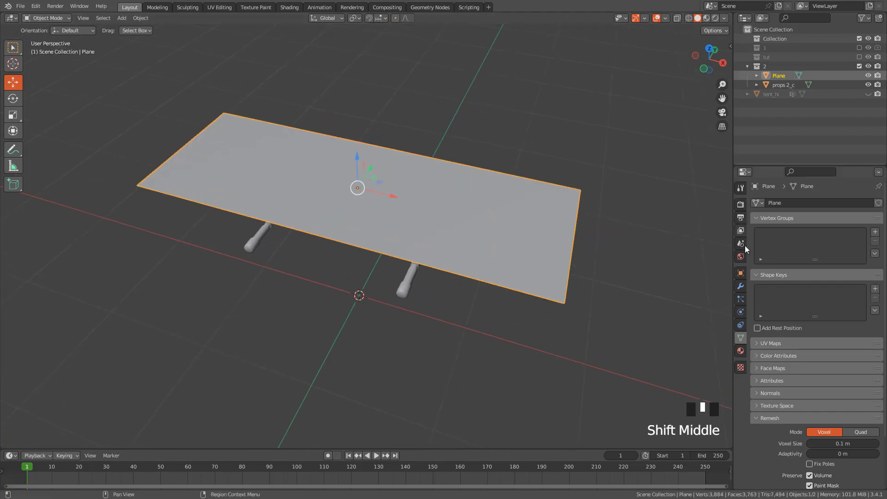
click(741, 312)
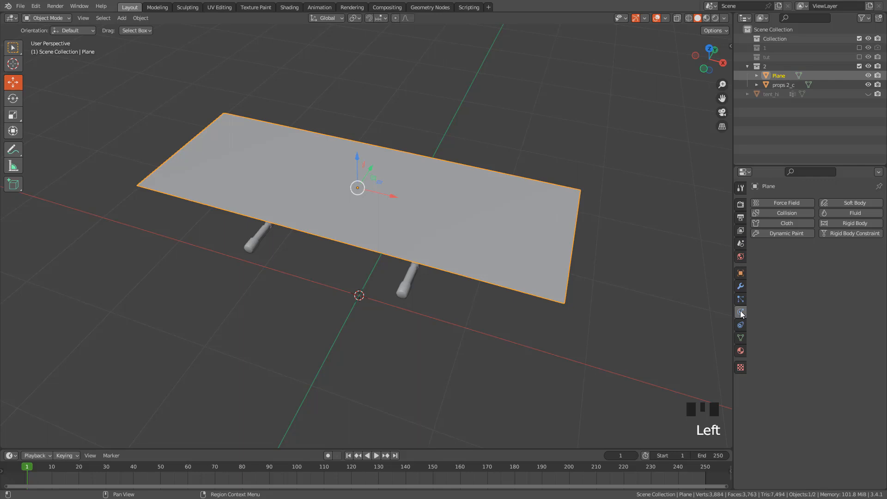
click(778, 223)
click(826, 261)
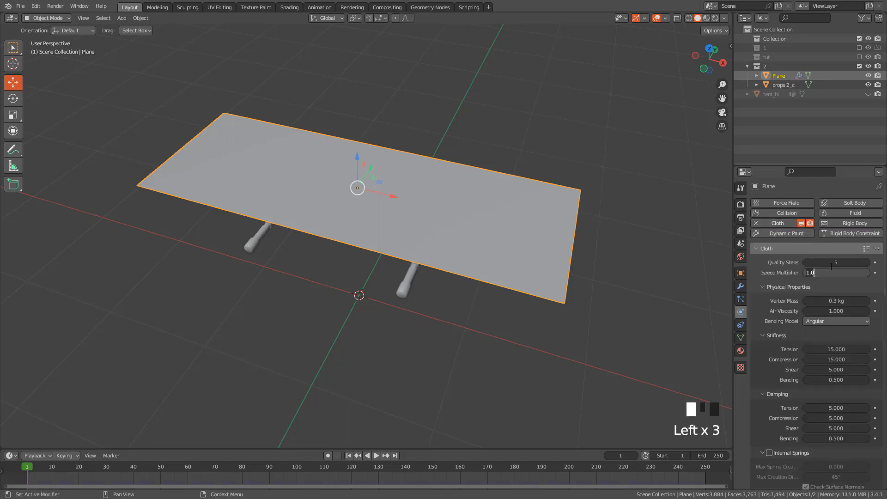
click(833, 263)
text(10)
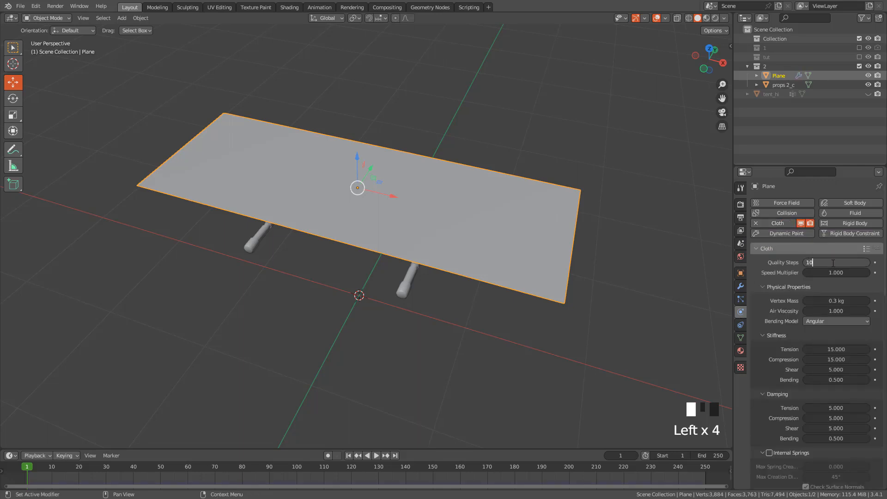
key(Return)
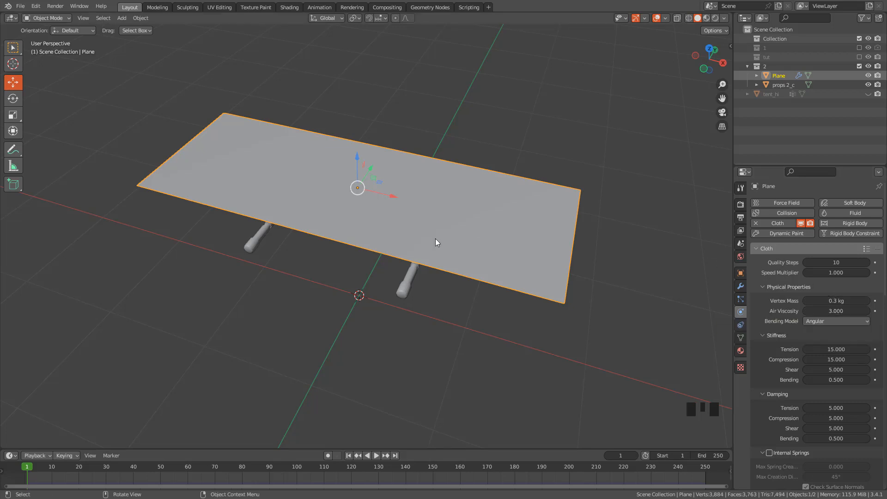
Add collision physics to the poles object props 2_c and run the cloth simulation to frame 54
click(406, 288)
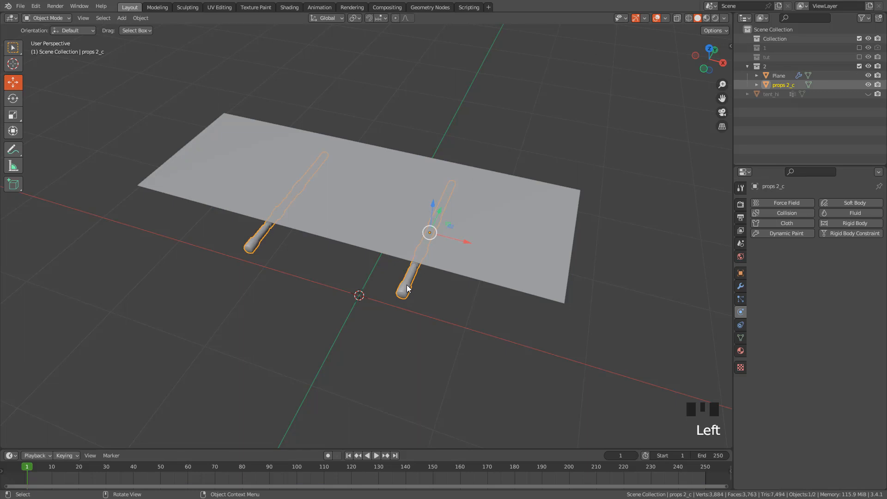
click(786, 213)
middle_drag(670, 234, 393, 434)
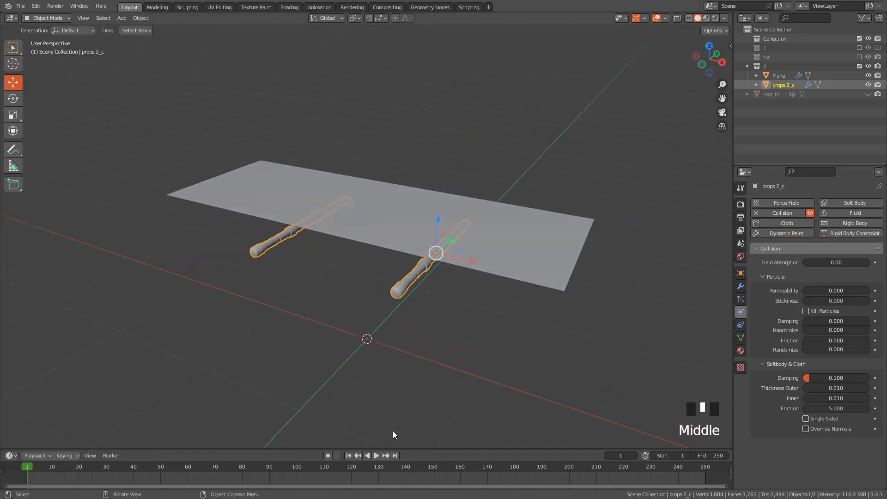
click(377, 456)
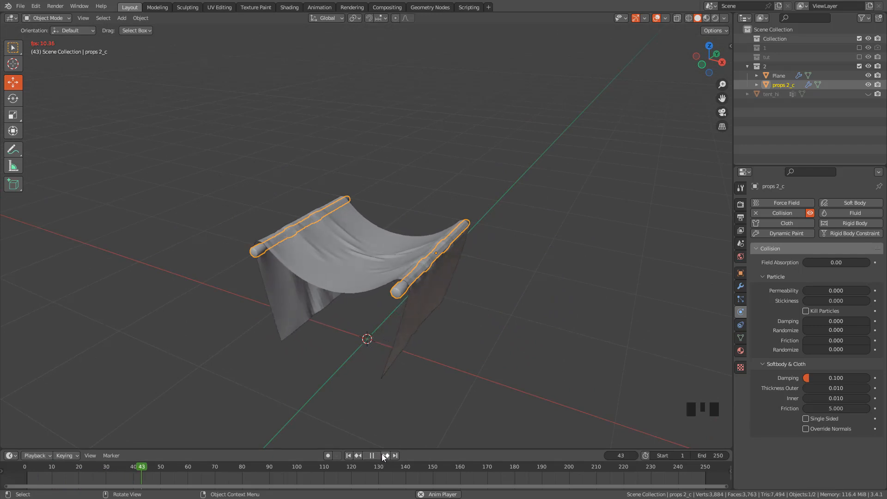
key(space)
Select the draped plane and shade it smooth
middle_drag(470, 297, 428, 266)
right_click(427, 265)
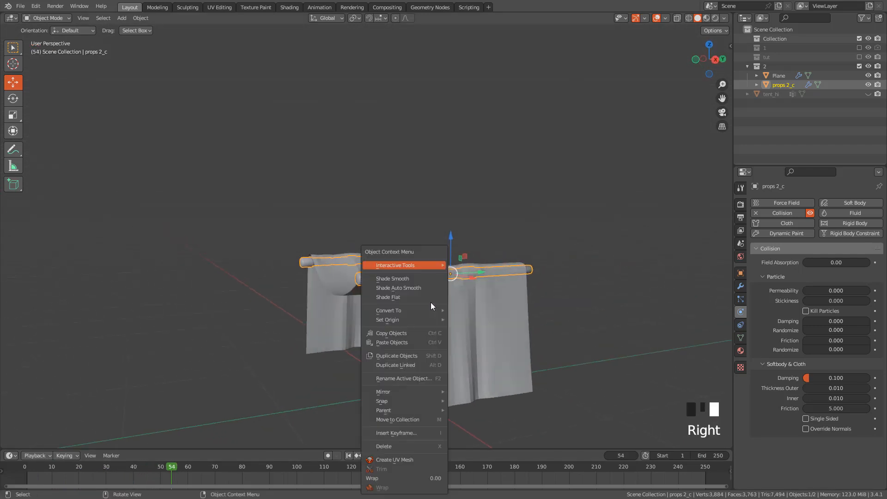
click(364, 275)
right_click(439, 266)
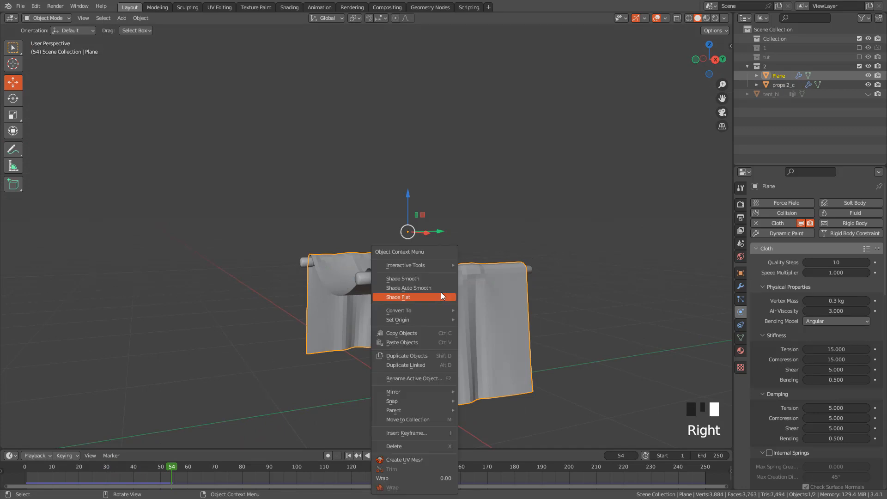
click(416, 278)
Add a wind force field and move it about 1.8 m in the negative Y direction, away from the cloth
shift+middle_drag(472, 278, 456, 261)
scroll(481, 243, down, 3)
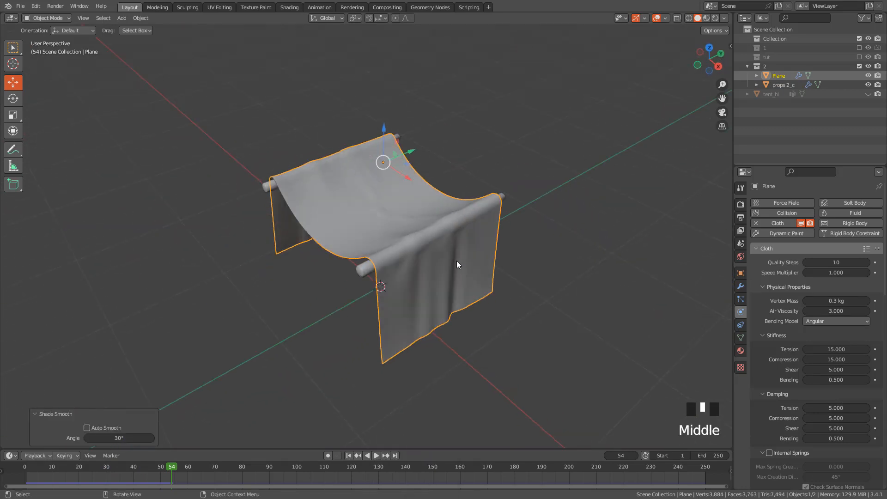
scroll(424, 257, down, 2)
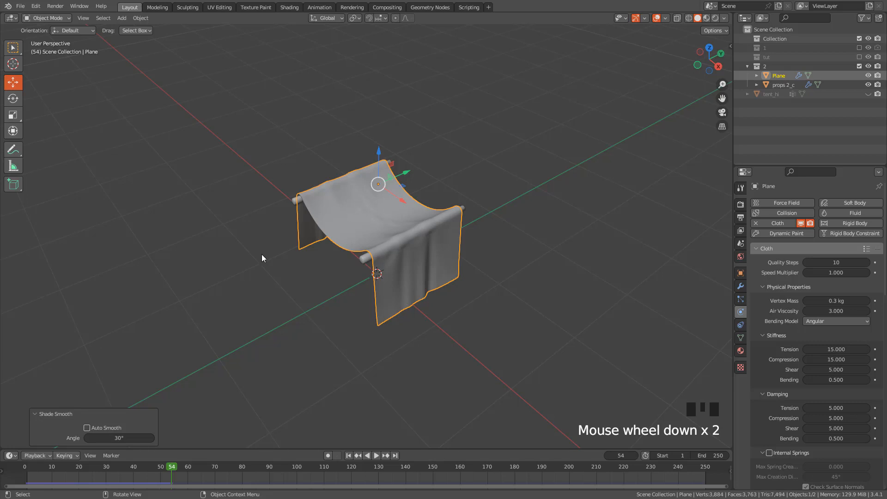
key(shift+a)
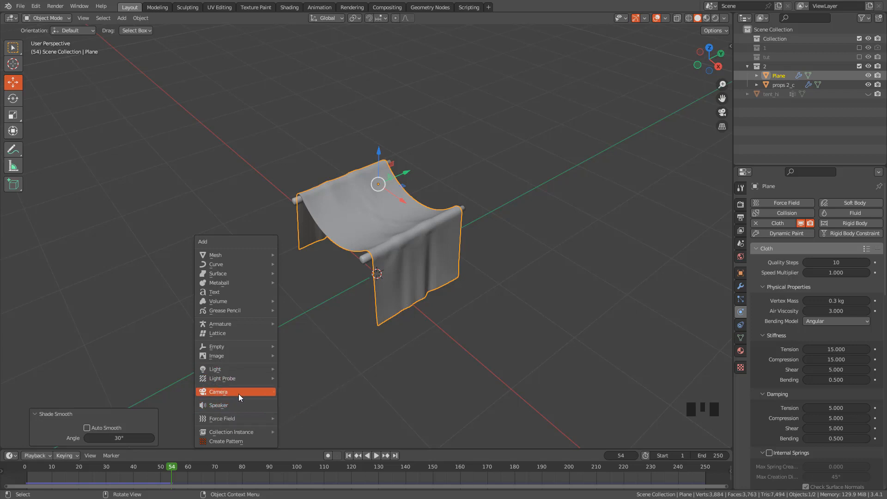
mouse_move(240, 421)
click(317, 306)
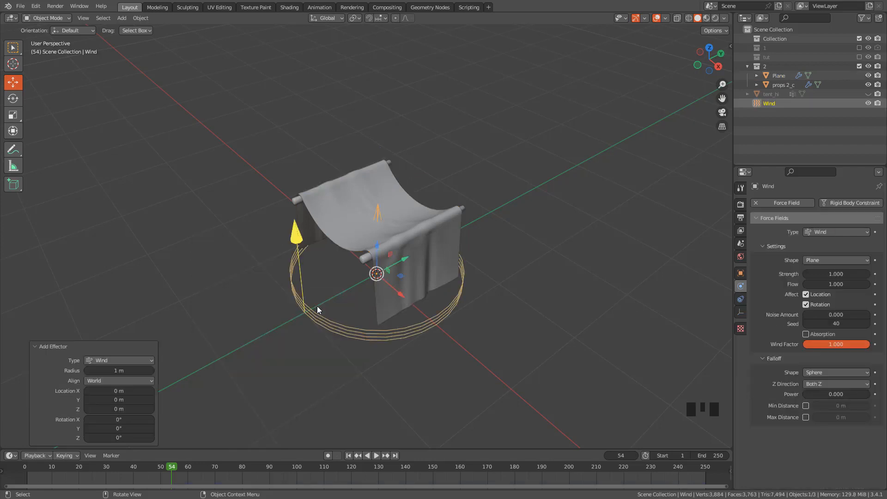
middle_drag(317, 306, 414, 275)
drag(418, 274, 220, 257)
shift+middle_drag(342, 289, 380, 241)
Rotate the wind force field about -90° around the X axis so it points at the cloth
click(13, 99)
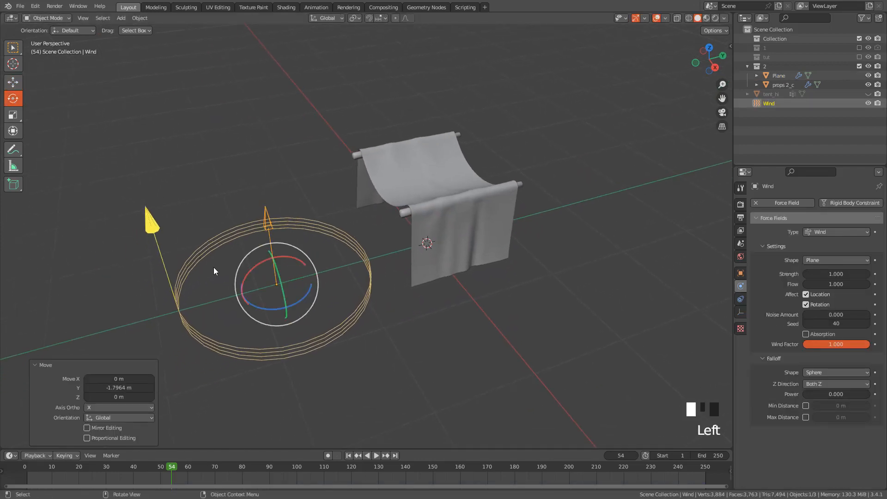
middle_drag(214, 267, 261, 307)
drag(261, 307, 303, 263)
Set the wind's noise amount to 10 and strength to 7000, and rerun the simulation from the start to frame 66
middle_drag(473, 238, 625, 272)
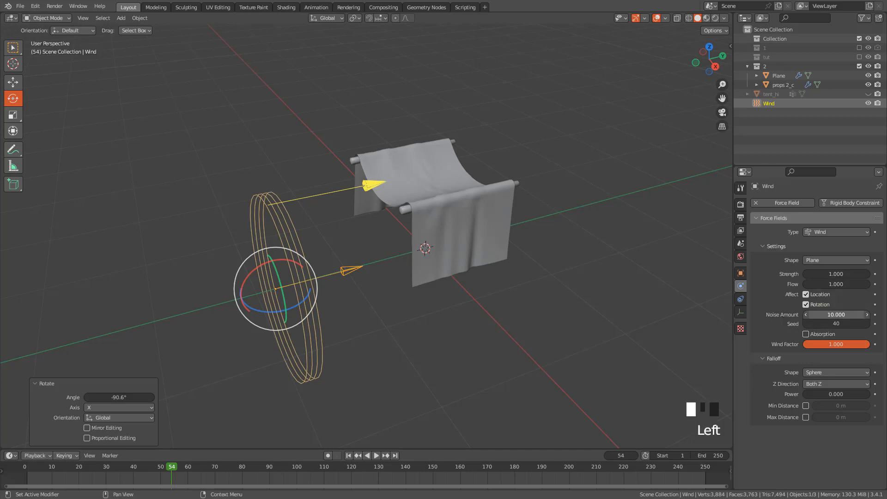
double_click(829, 274)
text(7000)
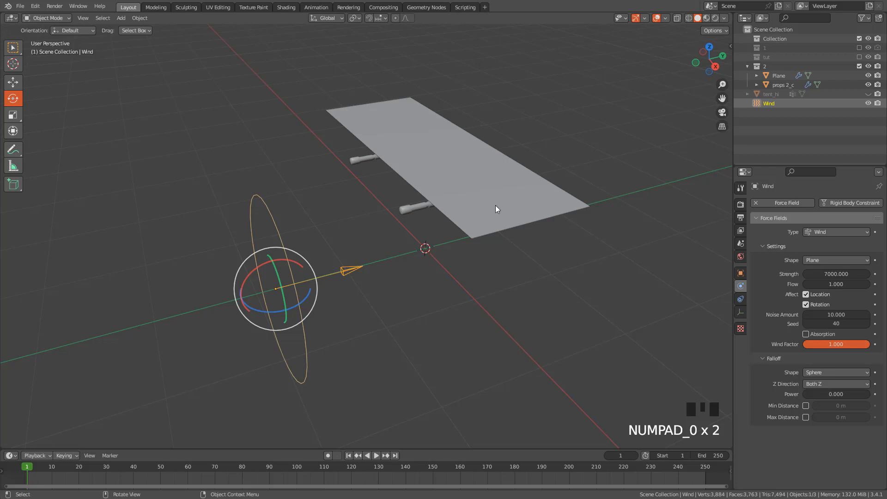
click(348, 456)
key(space)
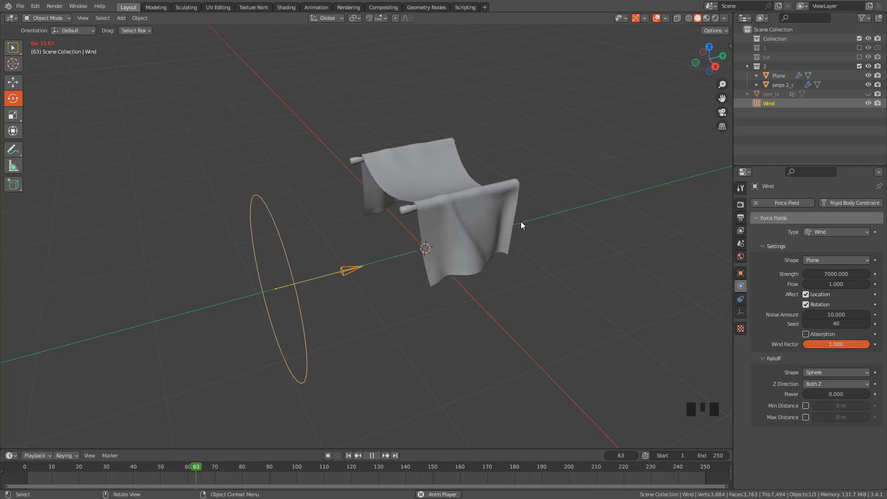
key(space)
Convert the wind-blown cloth plane to a mesh
middle_drag(518, 201, 450, 194)
scroll(512, 214, up, 2)
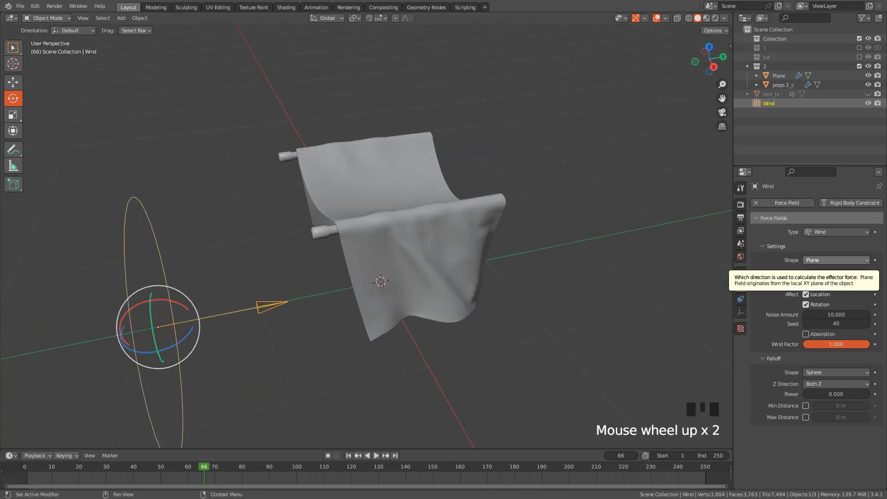
middle_drag(669, 242, 440, 268)
click(459, 234)
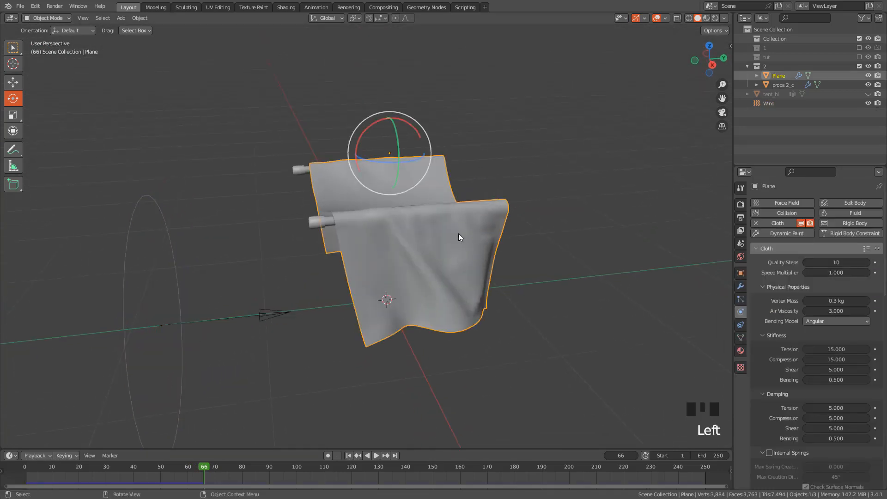
middle_drag(458, 234, 388, 212)
right_click(388, 212)
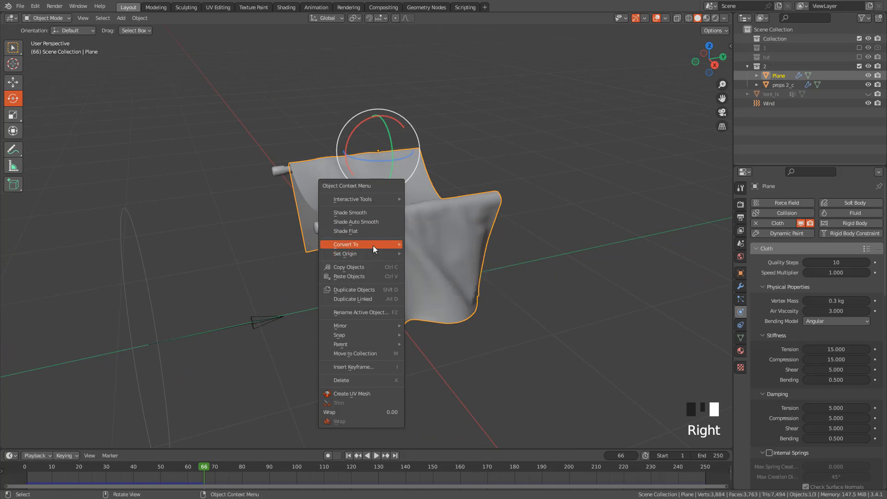
mouse_move(373, 244)
click(420, 254)
Add a Multiresolution modifier to the cloth mesh and subdivide it to level 2
shift+middle_drag(459, 216, 705, 231)
click(742, 287)
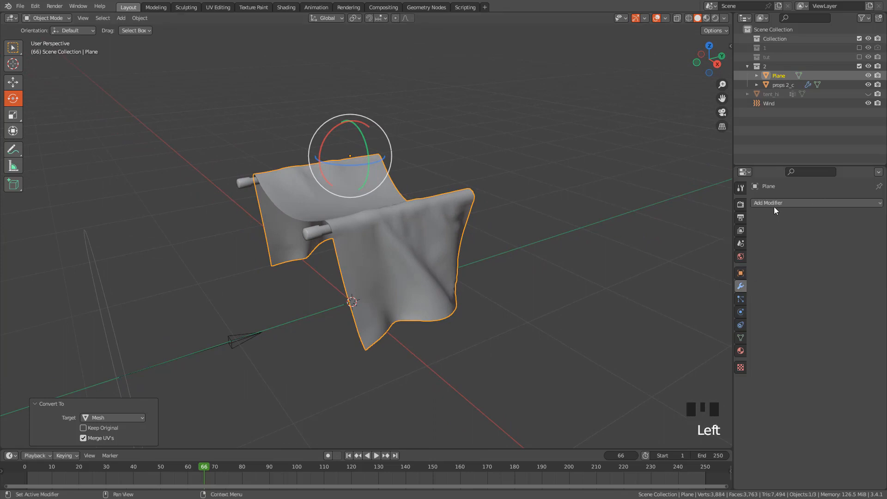
click(775, 203)
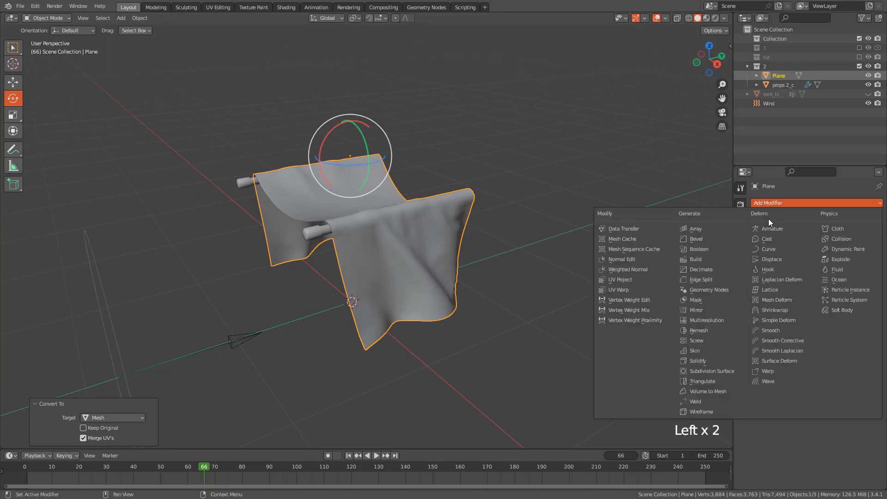
click(710, 320)
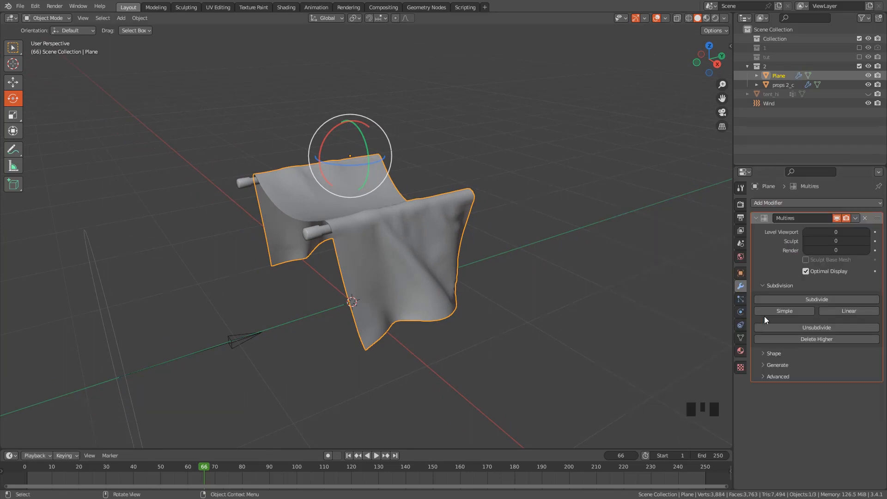
click(808, 299)
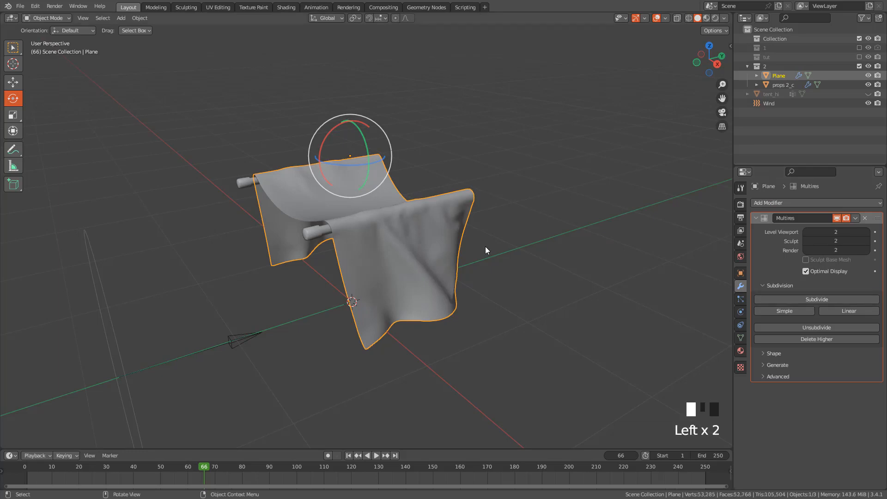
Put the cloth mesh into Sculpt Mode and choose the Draw Sharp brush
middle_drag(485, 246, 458, 231)
key(ctrl+Tab)
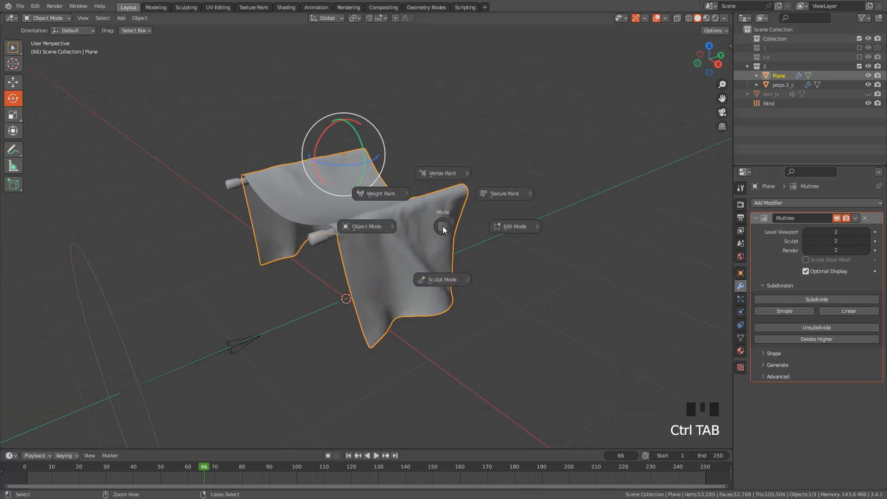
click(450, 282)
middle_drag(456, 263, 91, 117)
scroll(418, 225, up, 3)
click(14, 65)
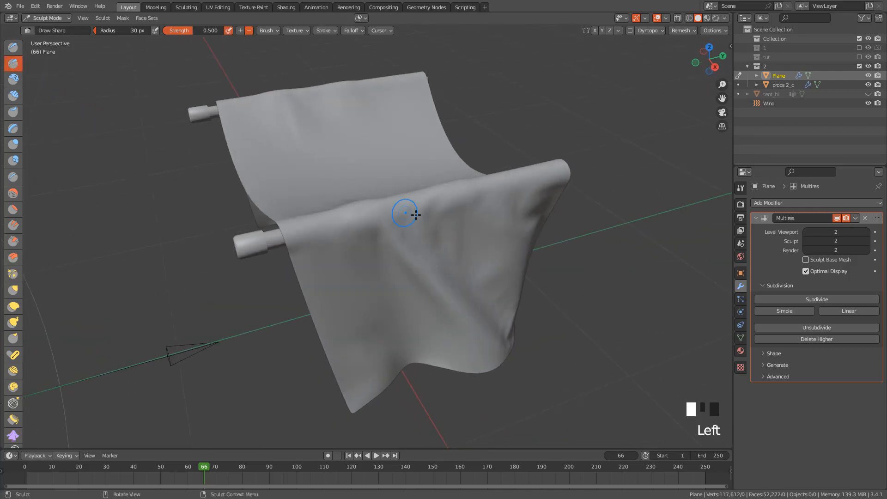
Set the Draw Sharp brush's radius to 116 px and its strength to 0.157
middle_drag(406, 212, 383, 192)
key(f)
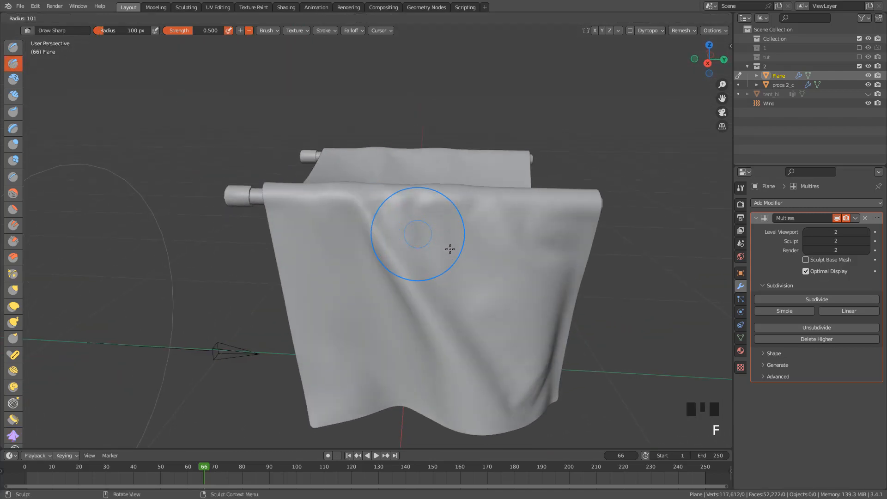
click(456, 248)
middle_drag(476, 248, 254, 58)
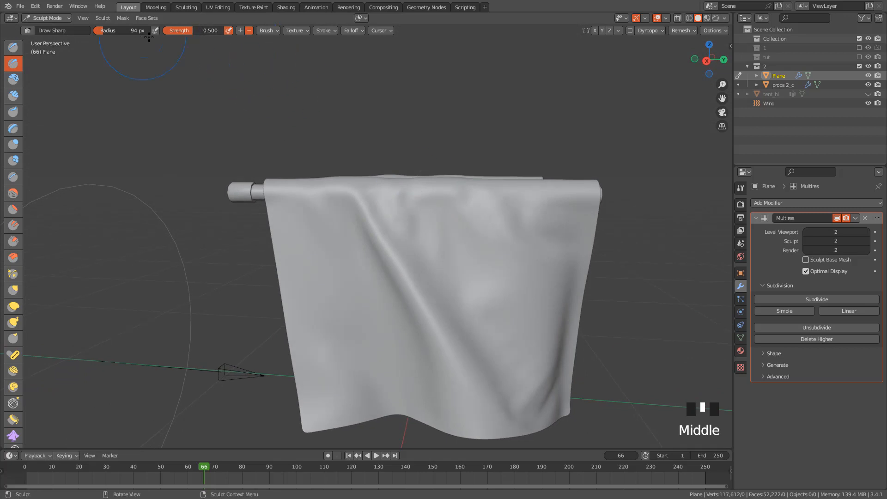
click(9, 66)
middle_drag(221, 159, 418, 234)
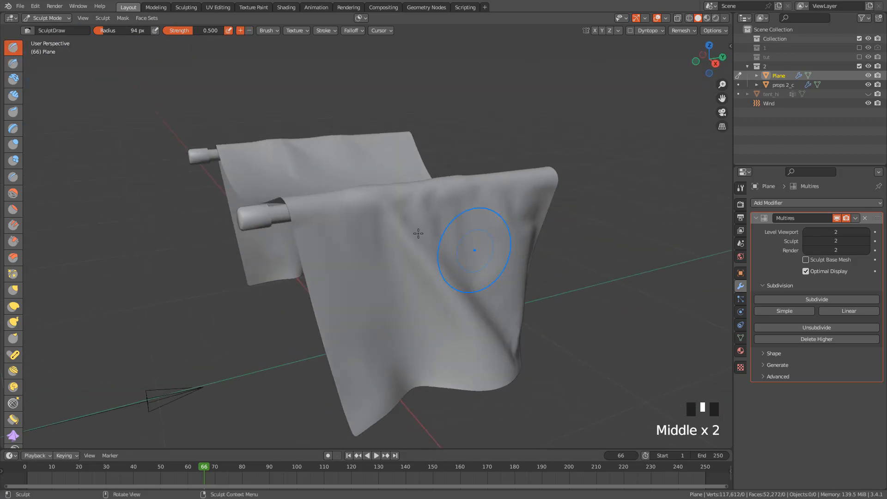
click(13, 65)
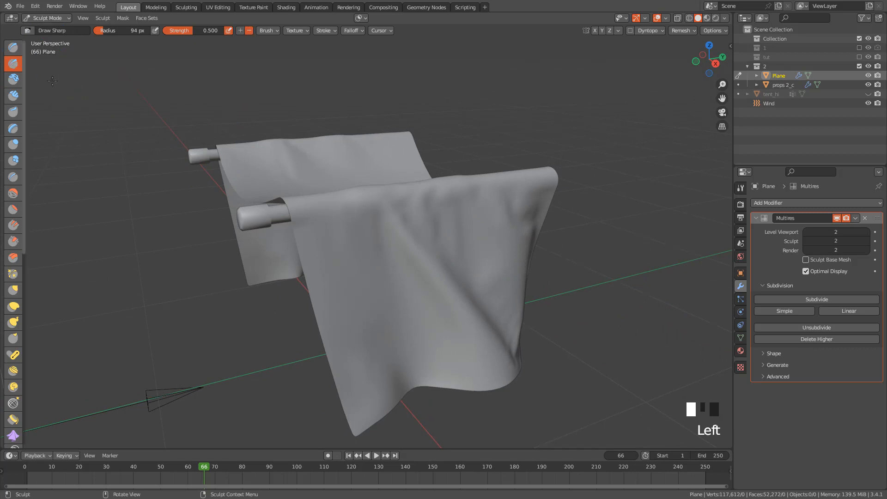
middle_drag(368, 208, 379, 201)
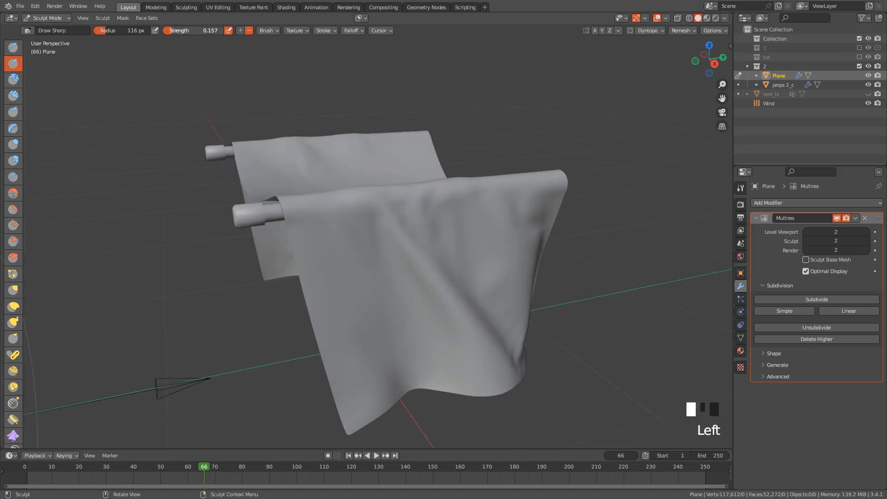
Sharpen the long diagonal fold running down the front hanging panel of the cloth
middle_drag(416, 203, 374, 184)
drag(354, 196, 410, 307)
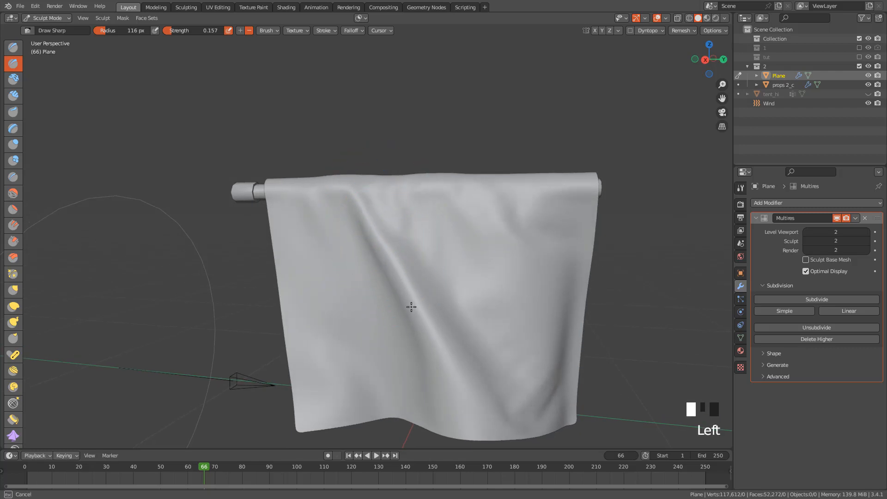
mouse_move(393, 273)
mouse_down()
mouse_move(409, 301)
mouse_move(423, 273)
mouse_up()
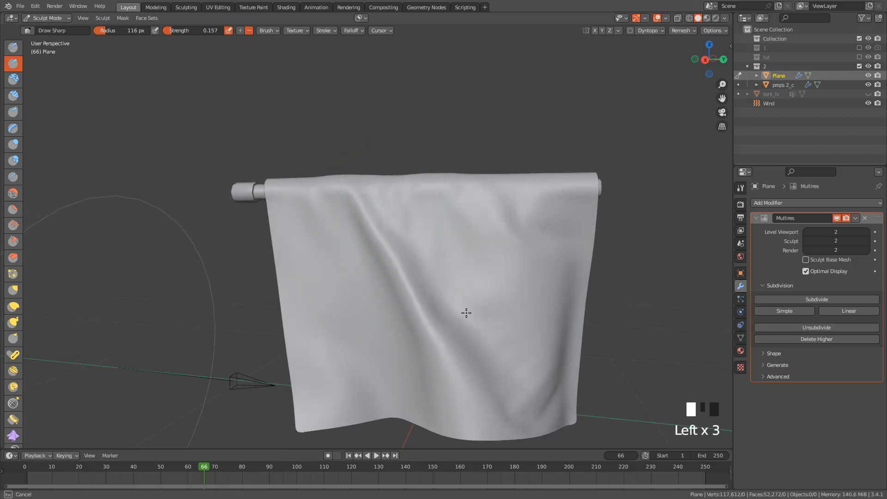
drag(466, 313, 466, 310)
Reduce the brush radius to 88 px and carve a crease down from the front pole, beside the diagonal fold
key(f)
click(448, 259)
mouse_move(478, 244)
shift+middle_down()
mouse_move(424, 220)
mouse_move(446, 212)
shift+middle_up()
mouse_move(445, 213)
mouse_down()
mouse_move(462, 242)
mouse_move(461, 270)
mouse_up()
middle_drag(460, 269, 446, 241)
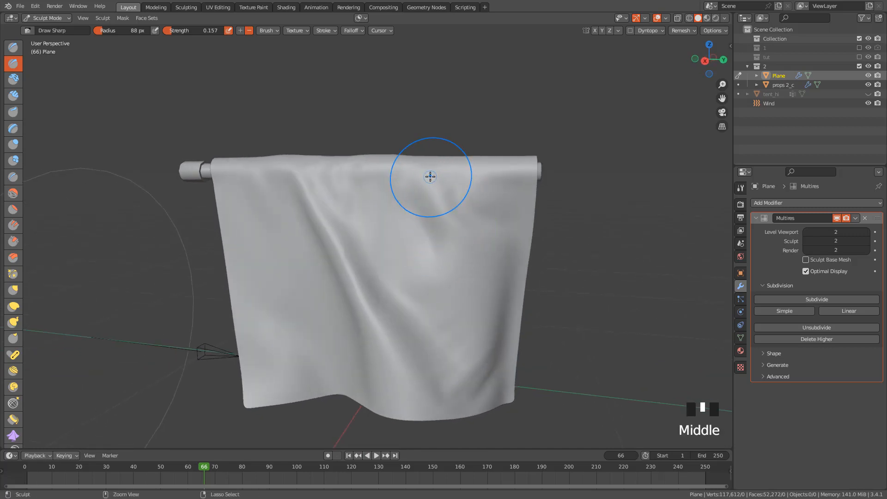
ctrl+drag(431, 174, 468, 253)
middle_drag(468, 253, 457, 214)
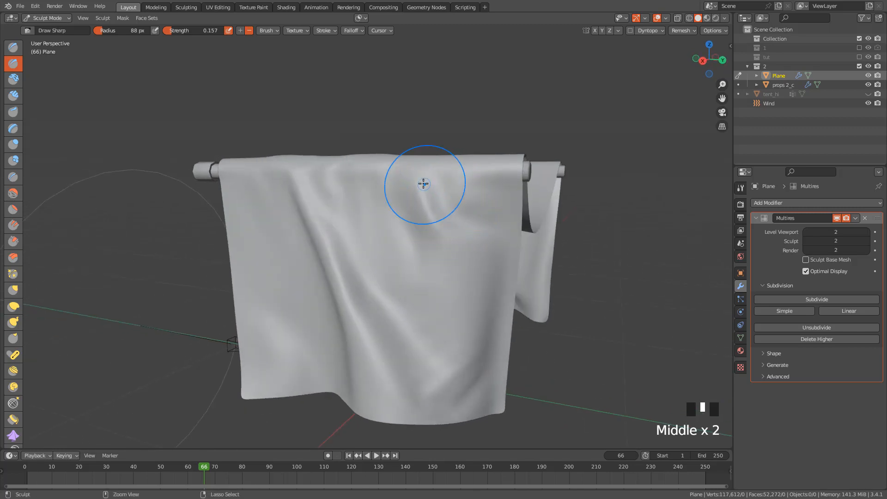
ctrl+drag(423, 184, 453, 311)
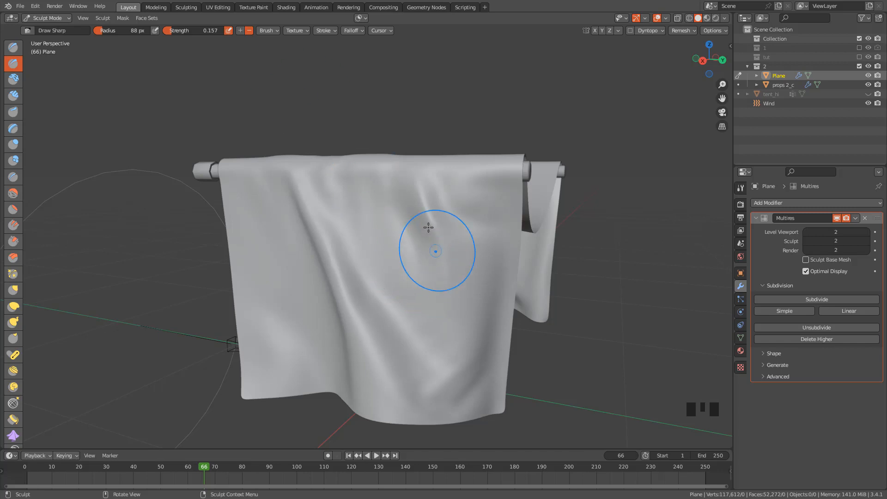
ctrl+drag(416, 193, 448, 279)
middle_drag(446, 218, 287, 68)
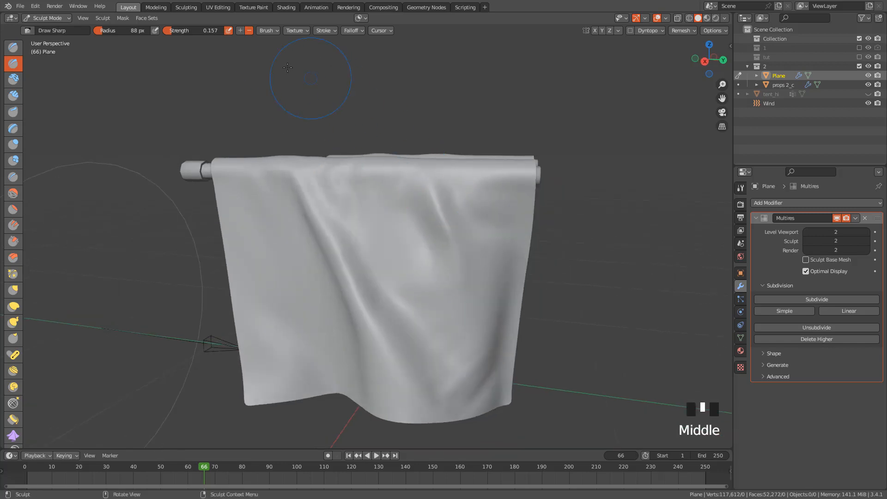
Add a second stroke beside the new crease and deepen the front panel's long diagonal fold
drag(452, 182, 468, 232)
middle_drag(468, 231, 480, 234)
mouse_move(312, 208)
mouse_down()
mouse_move(347, 282)
mouse_move(368, 296)
mouse_up()
drag(369, 294, 359, 273)
middle_drag(359, 272, 334, 237)
Carve diagonal folds into the front panel's lower corner on the side of the pole's capped end
drag(269, 263, 276, 290)
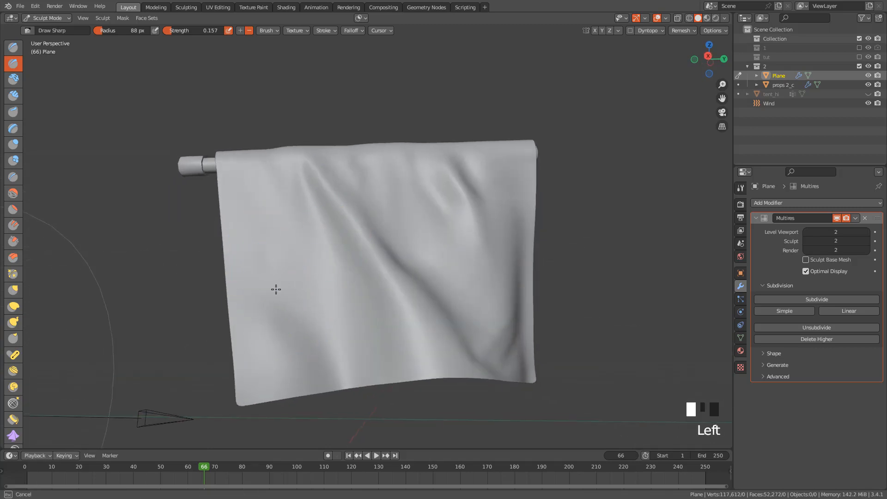
drag(300, 317, 318, 356)
drag(275, 270, 320, 361)
ctrl+drag(258, 269, 306, 381)
mouse_move(257, 249)
ctrl+mouse_down()
mouse_move(263, 288)
mouse_move(290, 293)
ctrl+mouse_up()
Sculpt a crease running inward from the pole on the sagging top, near the capped pole ends
mouse_move(289, 293)
middle_down()
mouse_move(325, 320)
mouse_move(406, 314)
mouse_move(407, 239)
mouse_move(452, 301)
middle_up()
scroll(428, 226, up, 2)
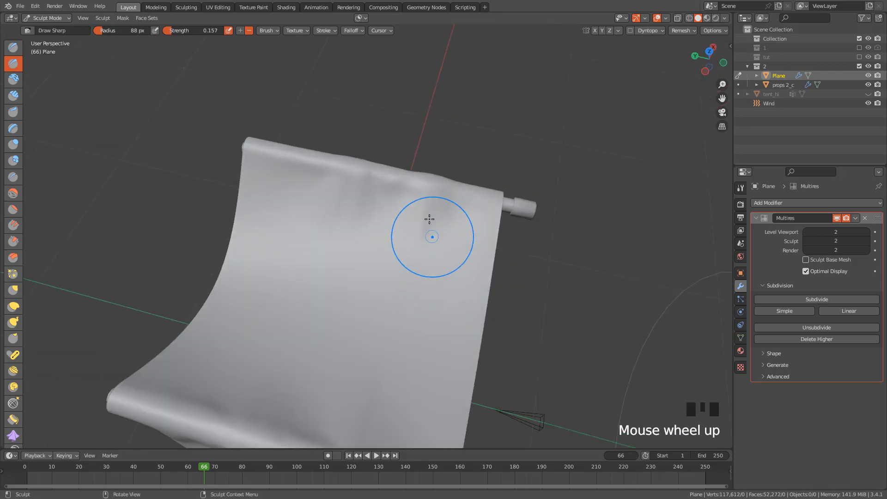
drag(436, 199, 405, 298)
middle_drag(410, 273, 469, 278)
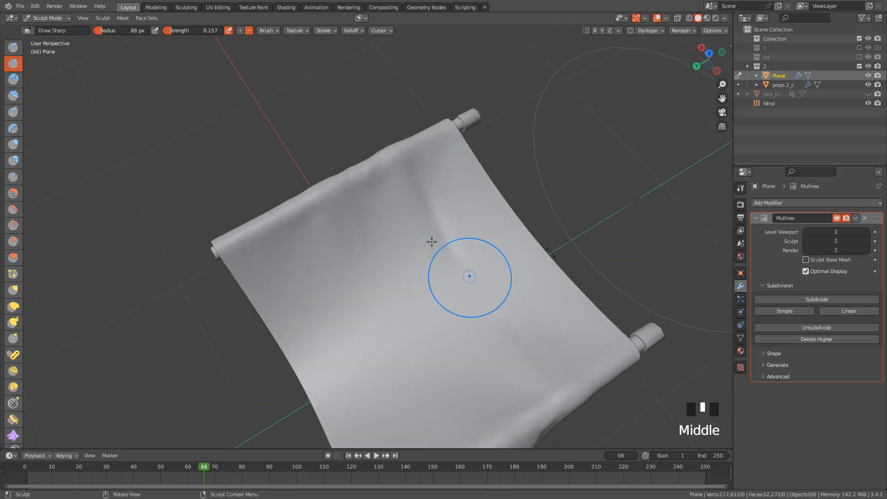
mouse_move(410, 202)
ctrl+mouse_down()
mouse_move(422, 212)
mouse_move(459, 194)
ctrl+mouse_up()
mouse_move(460, 194)
middle_down()
mouse_move(570, 309)
mouse_move(555, 283)
middle_up()
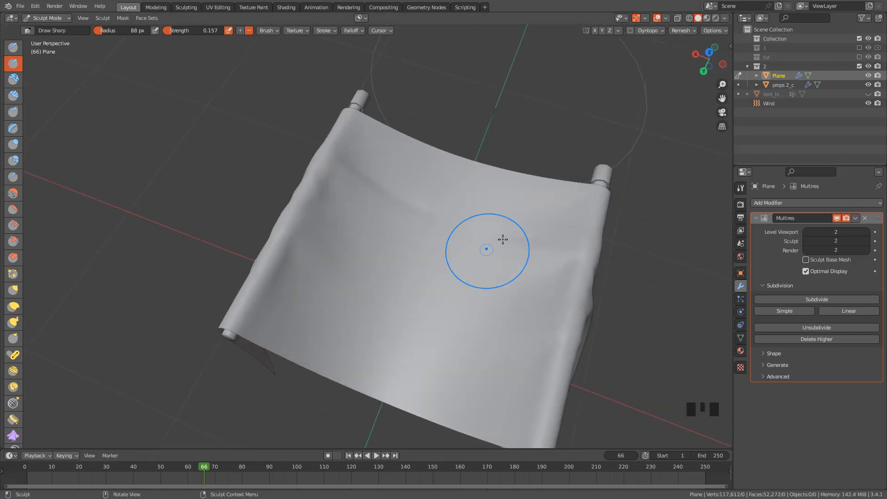
Deepen the crease on the sagging top and add parallel creases alongside it
middle_drag(559, 217, 459, 142)
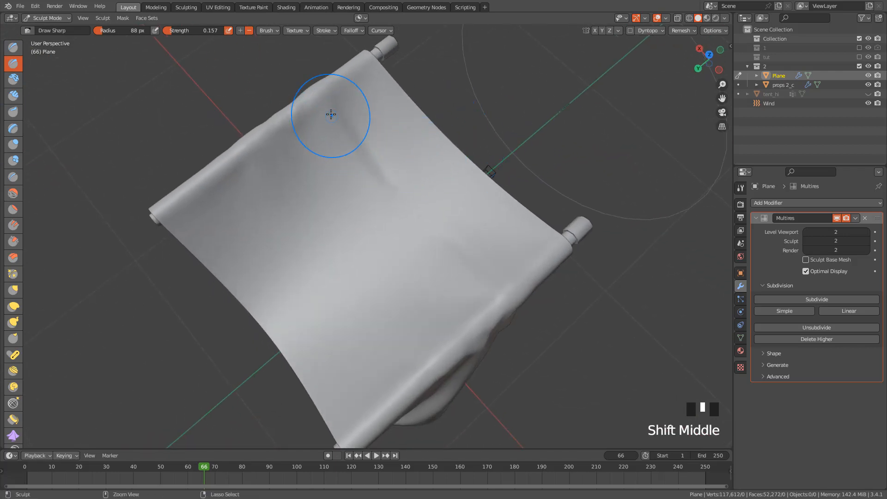
ctrl+drag(332, 105, 393, 181)
drag(352, 124, 432, 207)
middle_drag(484, 116, 507, 105)
drag(292, 146, 339, 199)
mouse_move(314, 182)
mouse_down()
mouse_move(393, 220)
mouse_move(451, 190)
mouse_up()
Carve several parallel wrinkles running down from the back pole onto the sagging top section
mouse_move(452, 189)
middle_down()
mouse_move(539, 192)
mouse_move(429, 145)
middle_up()
mouse_move(430, 145)
mouse_down()
mouse_move(416, 155)
mouse_move(458, 92)
mouse_up()
drag(398, 148, 434, 111)
mouse_move(434, 111)
middle_down()
mouse_move(464, 173)
mouse_move(430, 165)
middle_up()
drag(439, 124, 428, 173)
drag(447, 114, 430, 176)
ctrl+drag(446, 155, 416, 226)
ctrl+drag(453, 176, 441, 226)
drag(470, 128, 453, 178)
drag(466, 134, 442, 222)
ctrl+drag(480, 137, 476, 147)
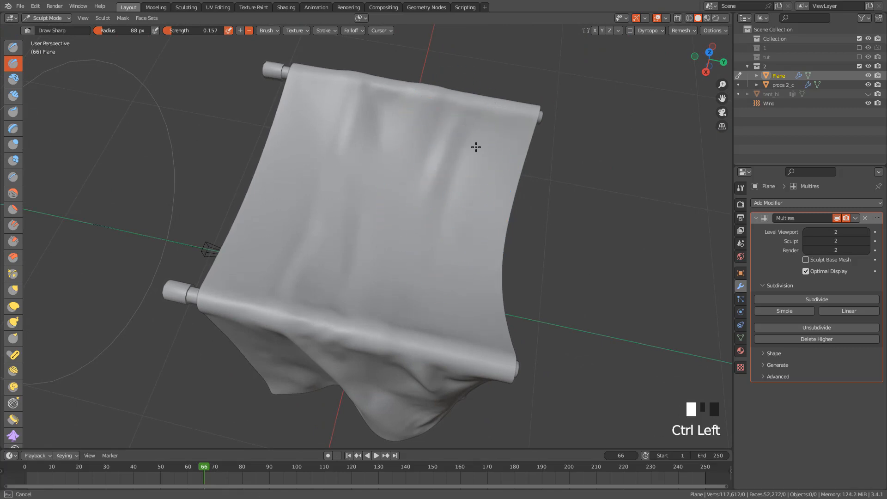
Carve wrinkles on the sagging top below the opposite pole, mainly near the edge away from the capped ends
middle_drag(482, 186, 446, 311)
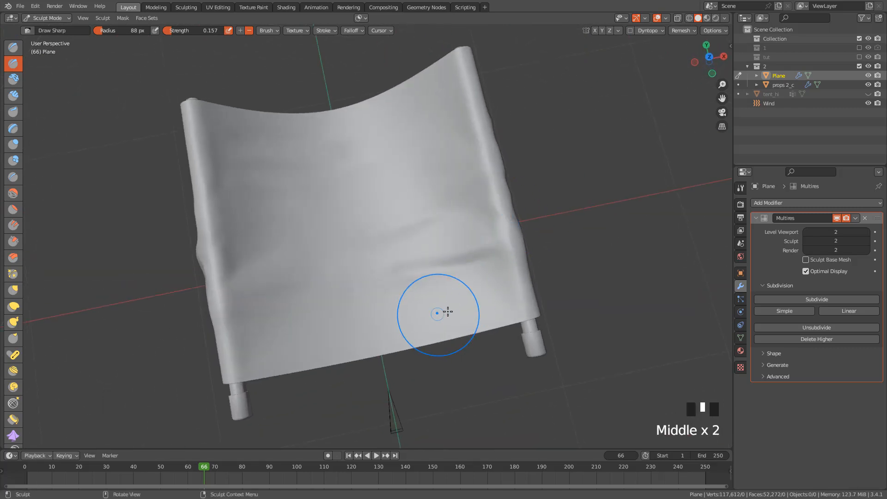
drag(445, 262, 321, 272)
middle_drag(456, 205, 521, 186)
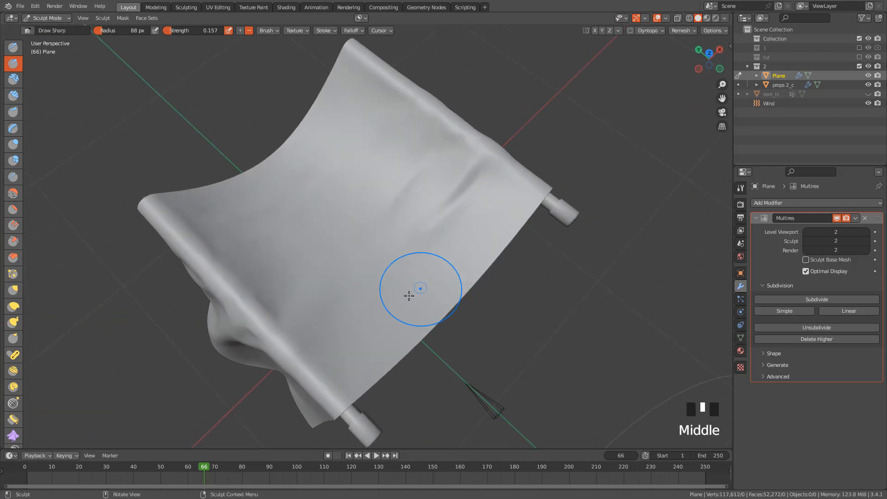
mouse_move(423, 278)
mouse_down()
mouse_move(480, 208)
mouse_move(511, 212)
mouse_move(519, 198)
mouse_up()
middle_drag(519, 198, 383, 122)
drag(348, 124, 368, 89)
mouse_move(368, 89)
mouse_down()
mouse_move(360, 106)
mouse_move(366, 84)
mouse_up()
ctrl+drag(359, 97, 365, 77)
drag(327, 108, 313, 123)
drag(367, 119, 376, 96)
drag(371, 101, 364, 134)
Sculpt long parallel folds from the middle of the sagging top up toward the pole
mouse_move(363, 168)
mouse_down()
mouse_move(347, 175)
mouse_move(322, 209)
mouse_up()
drag(430, 187, 434, 156)
middle_drag(434, 168, 432, 156)
drag(348, 222, 420, 139)
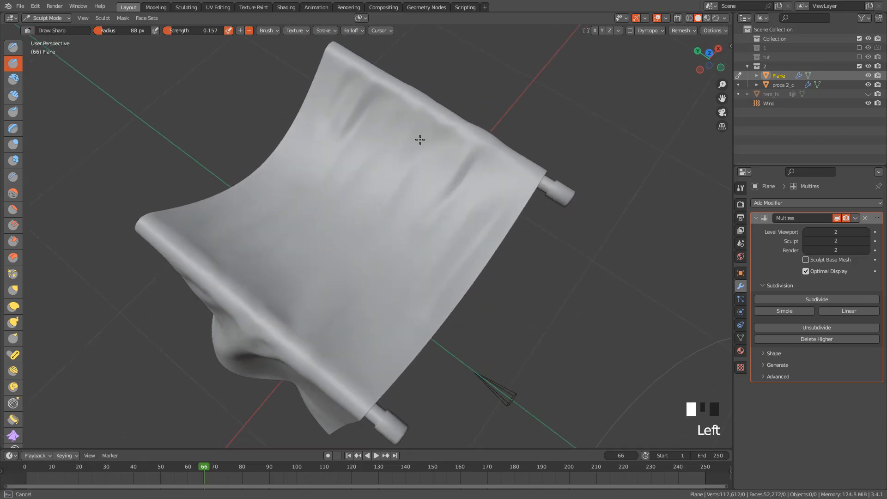
drag(329, 237, 417, 158)
middle_drag(435, 175, 459, 193)
ctrl+drag(321, 251, 382, 125)
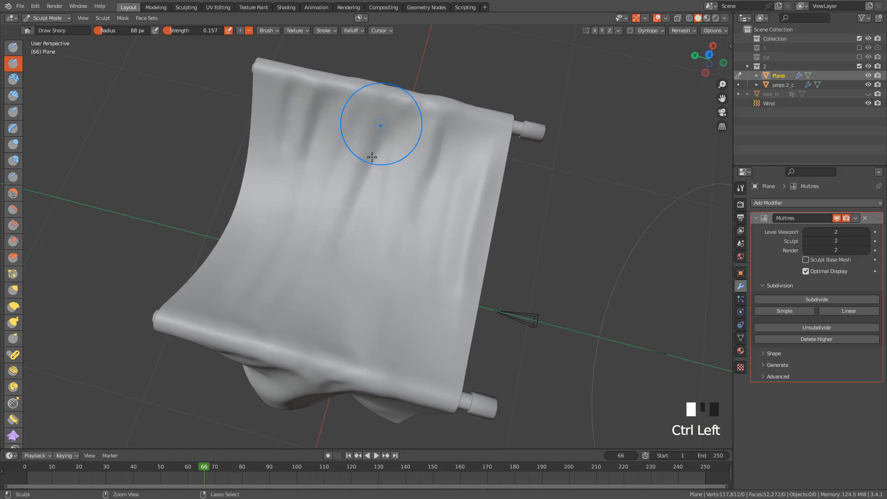
Deepen the central folds of the sagging top and add strokes along its outer edge
mouse_move(334, 249)
shift+mouse_down()
mouse_move(409, 169)
mouse_move(382, 193)
shift+mouse_up()
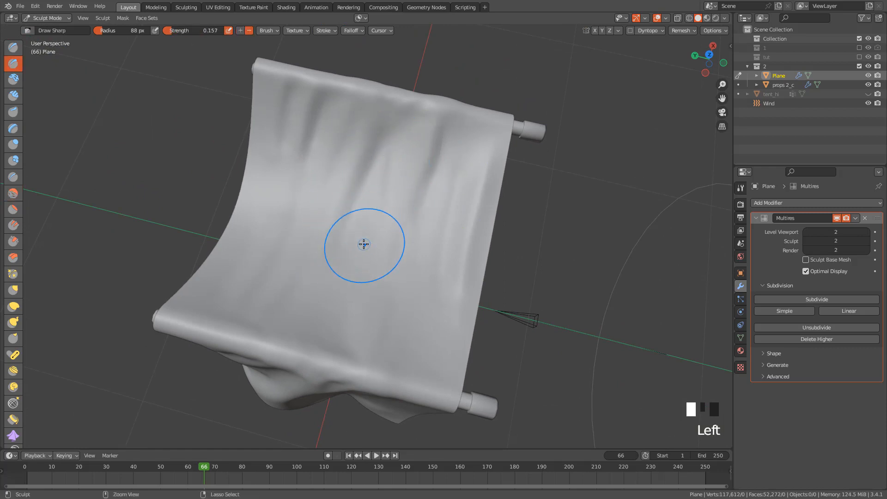
ctrl+drag(363, 245, 375, 203)
ctrl+drag(368, 207, 393, 155)
drag(376, 232, 402, 129)
middle_drag(449, 172, 468, 157)
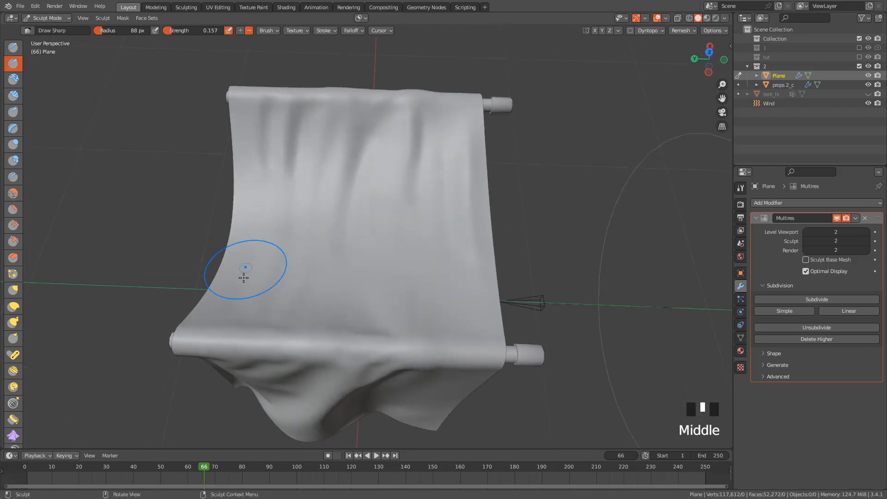
drag(244, 277, 254, 234)
drag(239, 272, 258, 214)
Sculpt a long curved fold on the back hanging panel and a short crease near its lower corner
mouse_move(471, 187)
middle_down()
mouse_move(434, 194)
mouse_move(481, 179)
mouse_move(513, 141)
middle_up()
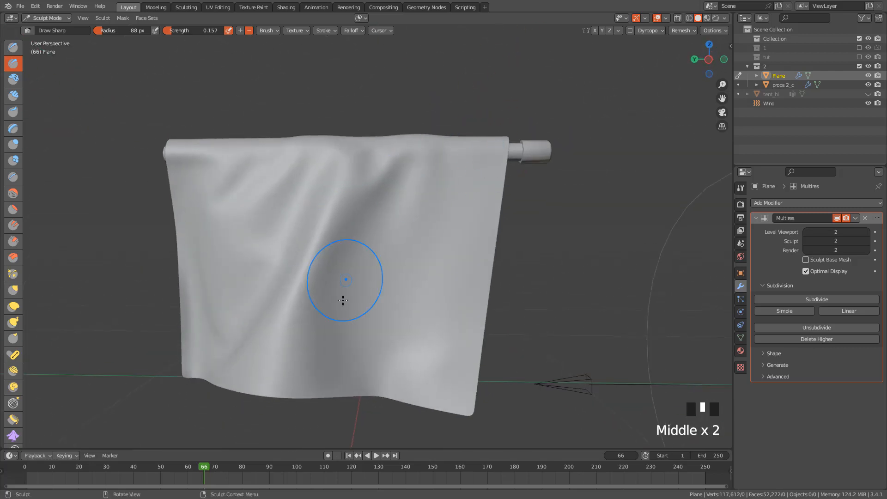
mouse_move(339, 298)
mouse_down()
mouse_move(334, 323)
mouse_move(411, 168)
mouse_move(422, 179)
mouse_up()
mouse_move(366, 298)
ctrl+mouse_down()
mouse_move(432, 172)
mouse_move(397, 266)
ctrl+mouse_up()
drag(441, 208, 418, 296)
drag(407, 369, 429, 308)
drag(412, 335, 443, 283)
ctrl+drag(398, 398, 427, 342)
ctrl+drag(420, 354, 439, 315)
ctrl+drag(430, 335, 446, 296)
Carve diagonal folds below the pole on the back panel's uncapped side, and sculpt downward strokes toward its hem
middle_drag(343, 245, 363, 239)
mouse_move(283, 298)
mouse_down()
mouse_move(302, 241)
mouse_move(328, 220)
mouse_up()
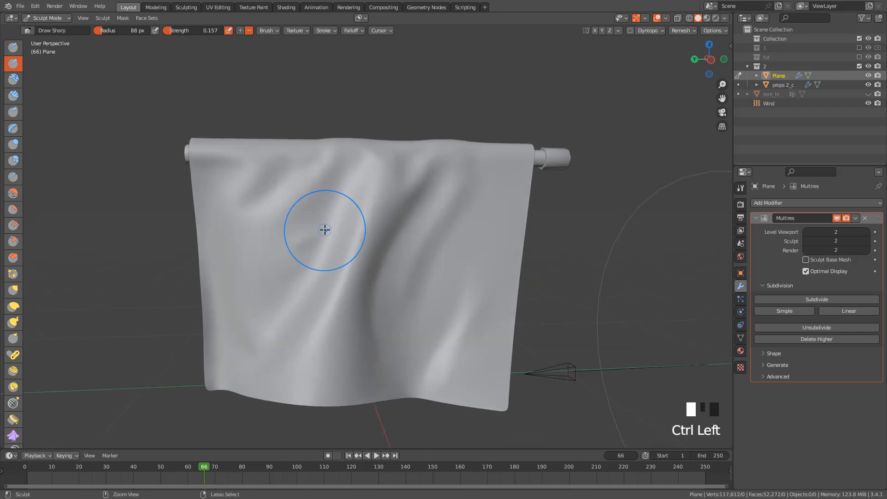
key(ctrl+z)
drag(288, 245, 301, 240)
drag(255, 200, 330, 155)
drag(257, 203, 330, 155)
mouse_move(240, 176)
ctrl+mouse_down()
mouse_move(228, 214)
mouse_move(252, 224)
ctrl+mouse_up()
mouse_move(275, 269)
mouse_down()
mouse_move(293, 254)
mouse_move(275, 359)
mouse_up()
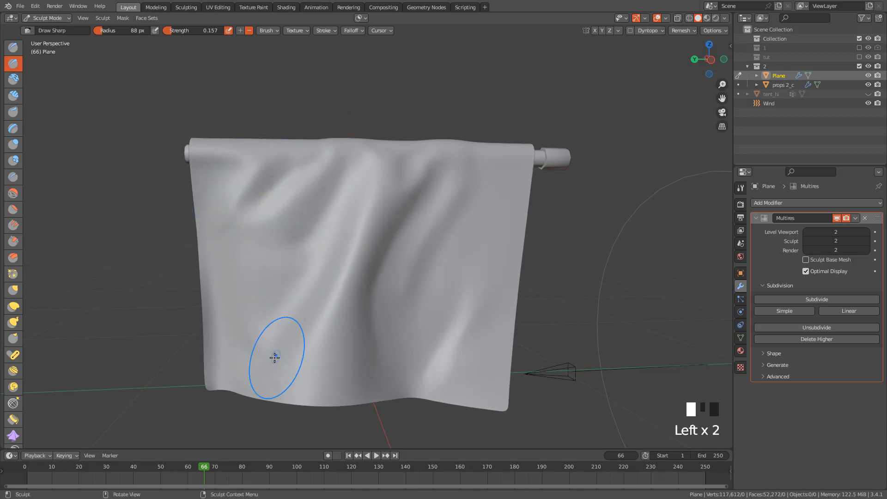
mouse_move(277, 323)
mouse_down()
mouse_move(259, 353)
mouse_move(232, 363)
mouse_move(246, 392)
mouse_move(270, 389)
mouse_up()
Add short creases below the pole on the front panel and touch up its main diagonal fold
drag(446, 235, 450, 232)
mouse_move(530, 203)
middle_down()
mouse_move(315, 222)
mouse_move(308, 207)
middle_up()
drag(396, 276, 399, 280)
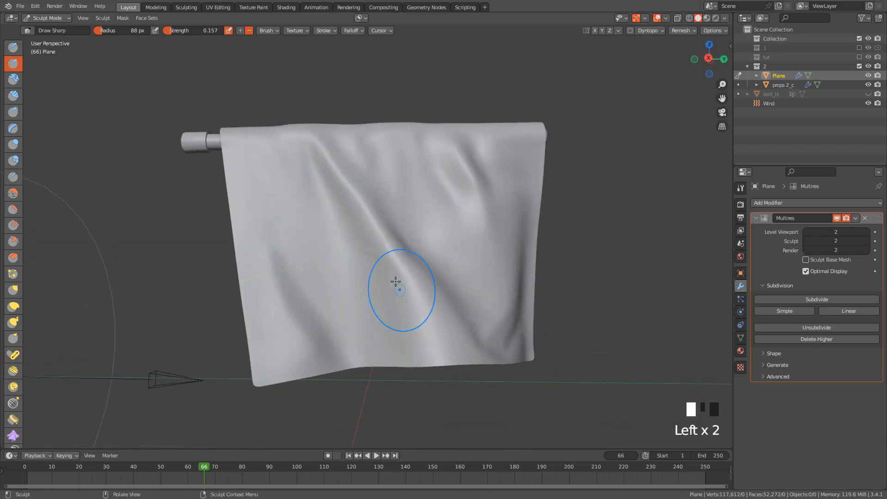
drag(445, 187, 472, 233)
ctrl+drag(423, 167, 442, 204)
drag(411, 184, 414, 208)
drag(409, 165, 414, 199)
drag(381, 151, 369, 135)
drag(515, 136, 512, 151)
mouse_move(326, 231)
middle_down()
mouse_move(363, 276)
mouse_move(352, 277)
middle_up()
drag(352, 286, 367, 260)
Refine the folds on the cloth's sagging top section with further sculpt strokes
mouse_move(410, 232)
middle_down()
mouse_move(388, 258)
mouse_move(370, 248)
mouse_move(307, 172)
middle_up()
ctrl+drag(251, 242, 309, 153)
drag(318, 143, 365, 86)
drag(366, 84, 367, 86)
drag(367, 83, 394, 67)
middle_drag(521, 96, 548, 231)
mouse_move(549, 232)
ctrl+mouse_down()
mouse_move(548, 240)
mouse_move(569, 241)
ctrl+mouse_up()
middle_drag(568, 240, 480, 190)
Return the cloth to Object Mode, deselect it and inspect the sculpted folds from several sides
key(ctrl+Tab)
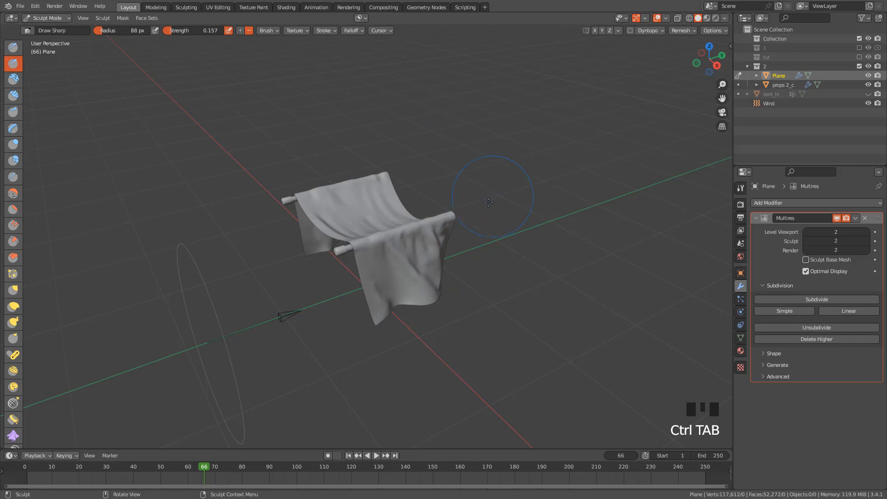
key(ctrl+Tab)
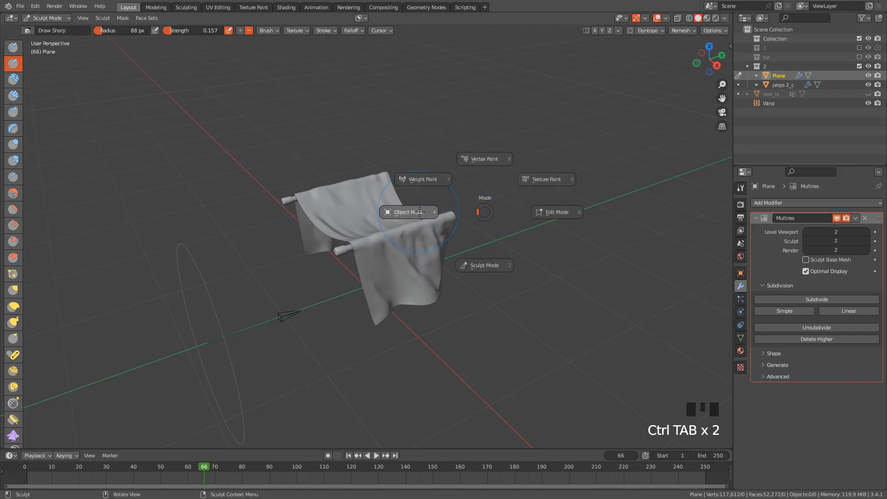
click(472, 193)
click(485, 164)
middle_drag(491, 234, 476, 173)
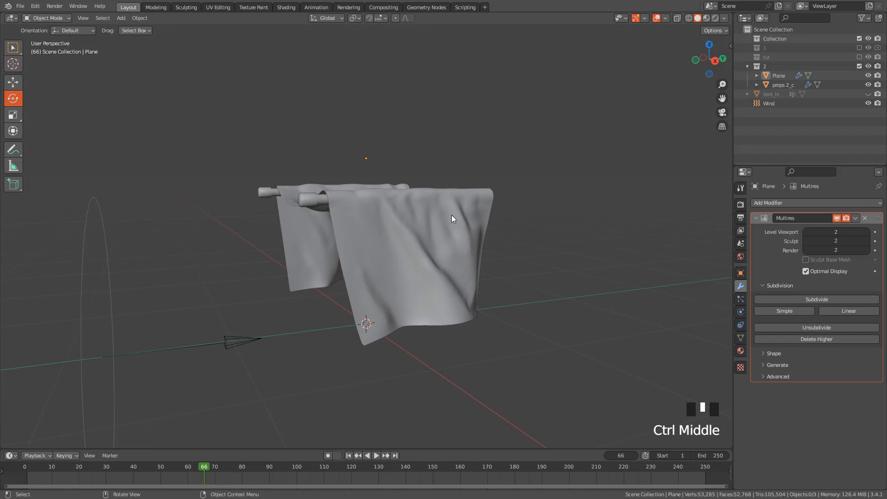
ctrl+middle_drag(452, 218, 414, 258)
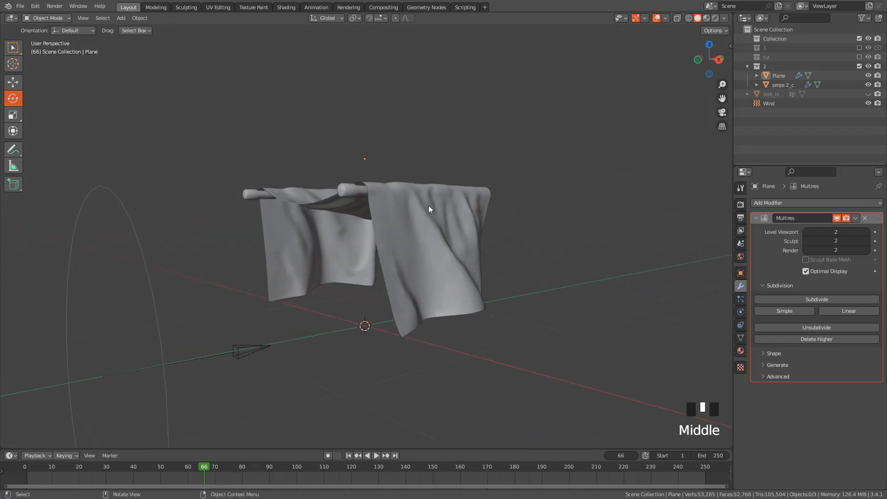
middle_drag(431, 202, 374, 206)
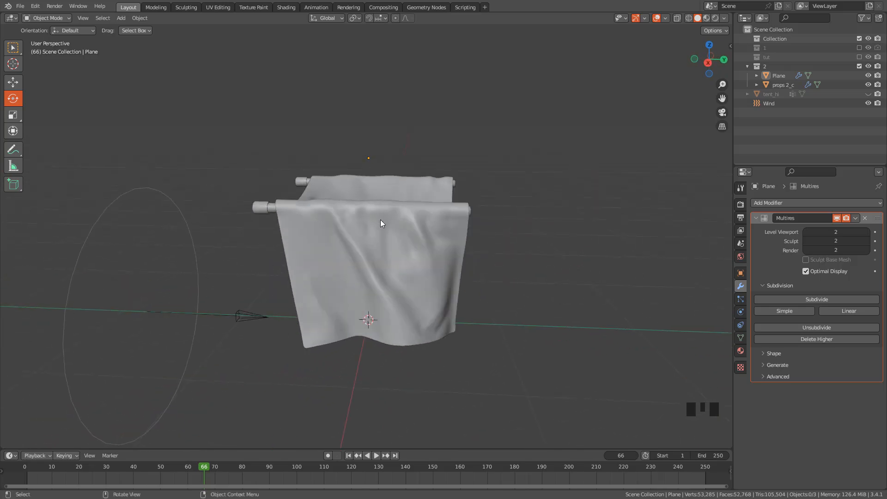